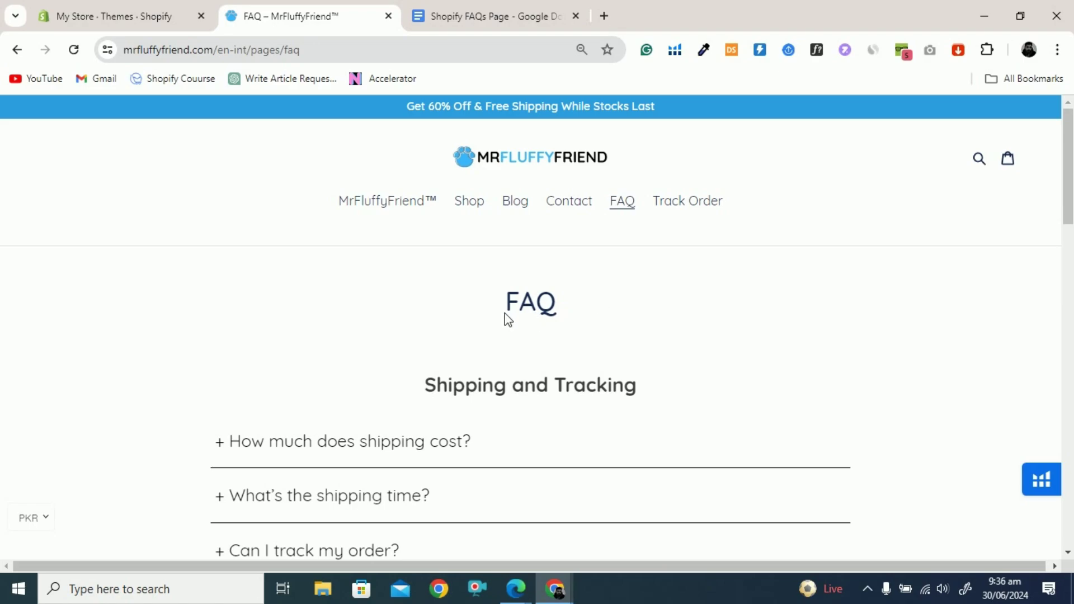
Examine the MrFluffyFriend FAQ page from its title through the question sections down to the footer links
{"action": "scroll", "coordinate": [523, 319], "scroll_direction": "down", "scroll_amount": 1}
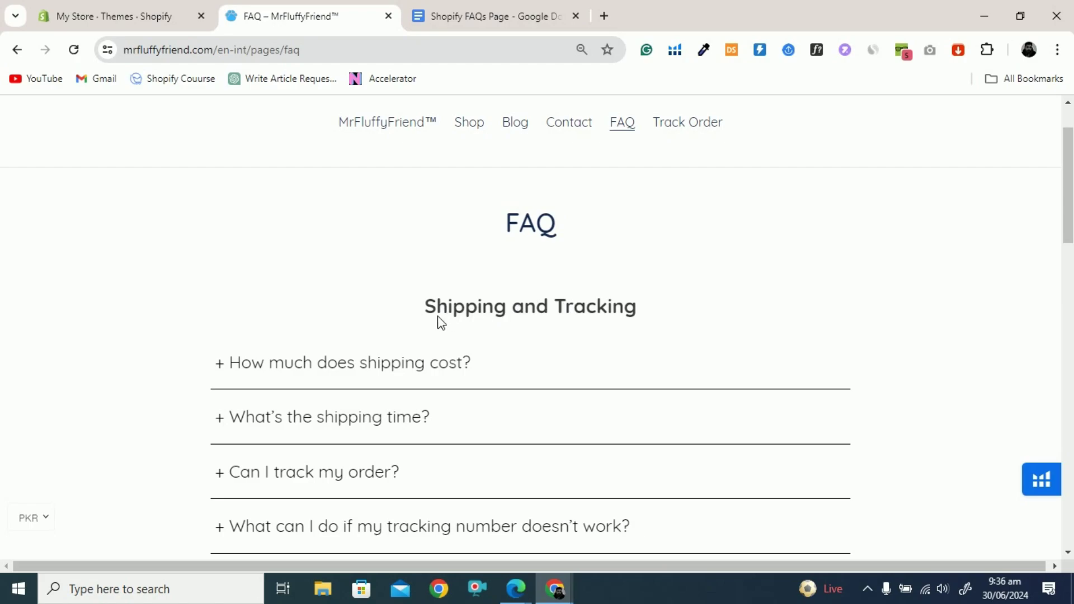
{"action": "scroll", "coordinate": [553, 313], "scroll_direction": "down", "scroll_amount": 1}
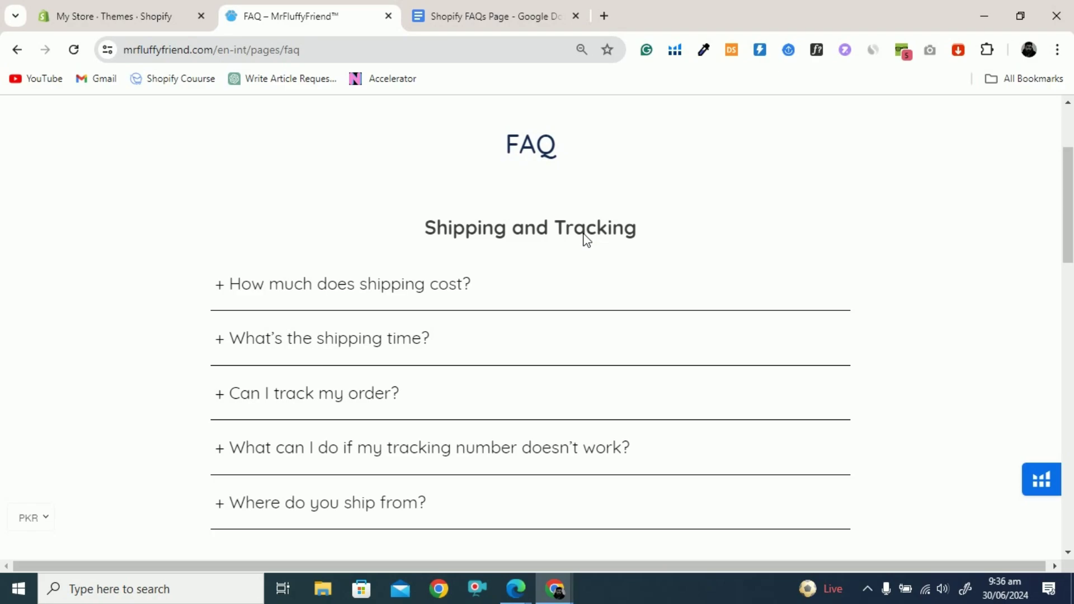
{"action": "scroll", "coordinate": [564, 245], "scroll_direction": "down", "scroll_amount": 5}
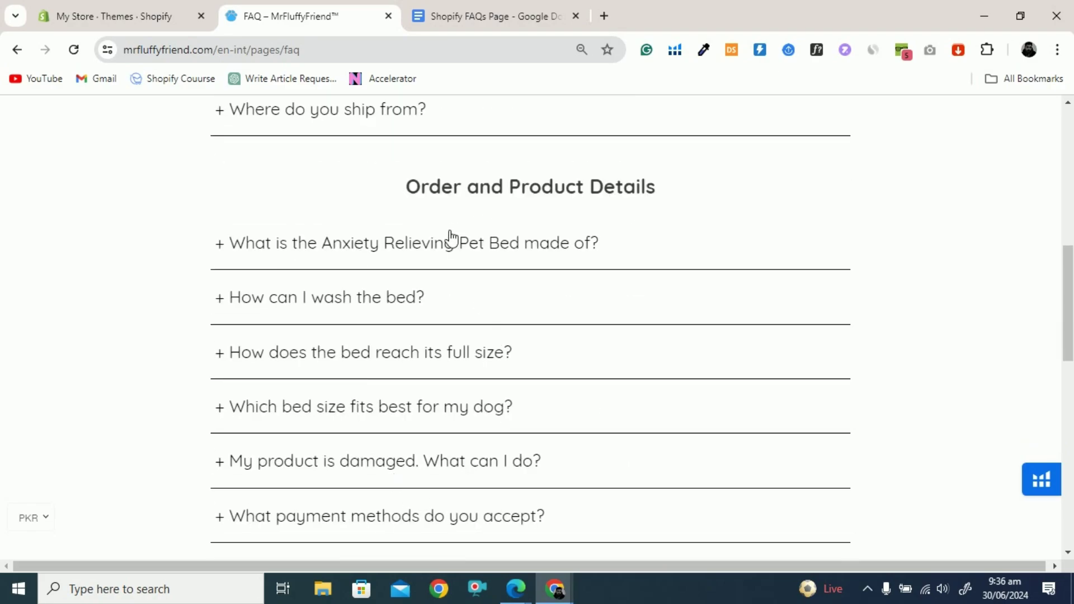
{"action": "scroll", "coordinate": [608, 202], "scroll_direction": "down", "scroll_amount": 6}
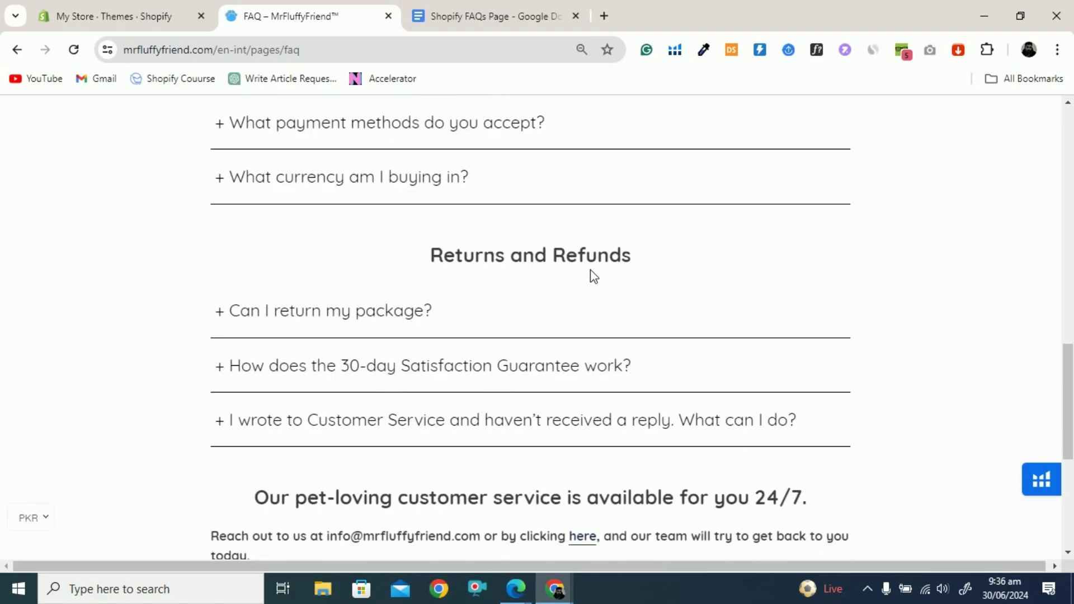
{"action": "scroll", "coordinate": [581, 337], "scroll_direction": "up", "scroll_amount": 4}
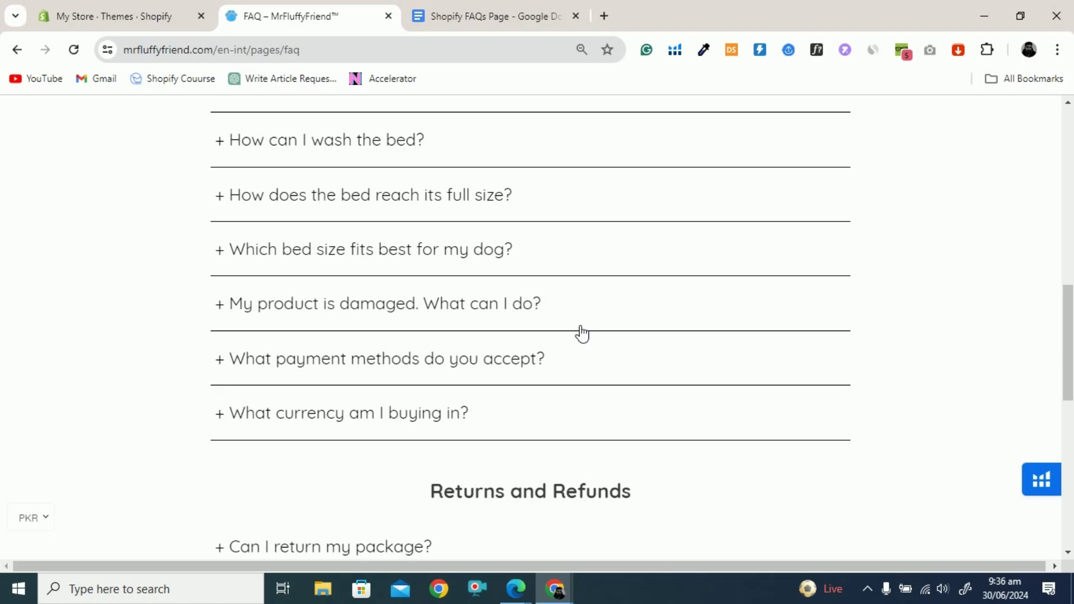
{"action": "scroll", "coordinate": [582, 334], "scroll_direction": "up", "scroll_amount": 5}
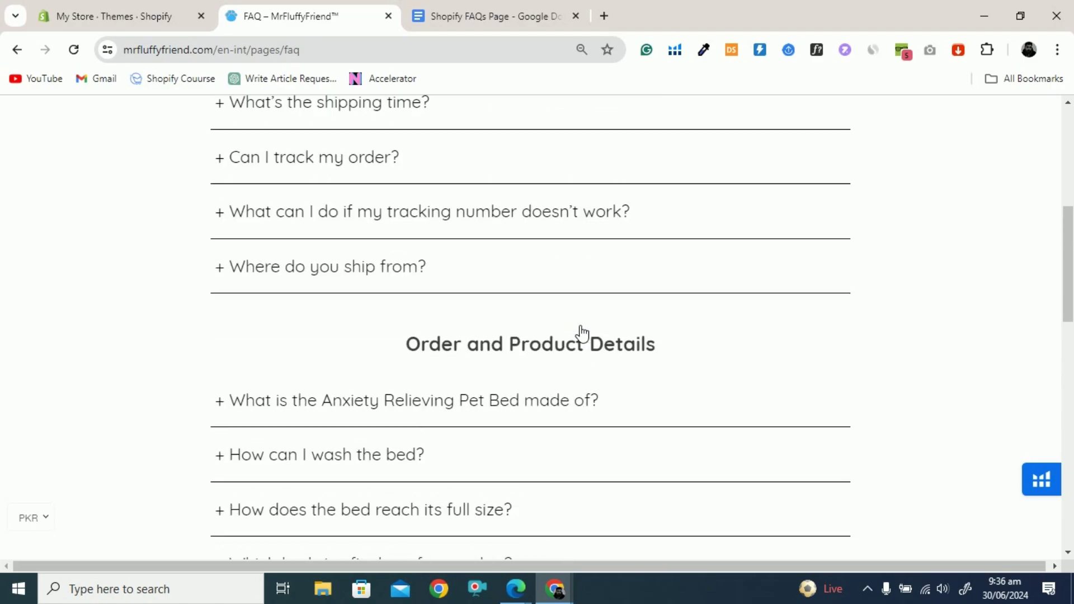
{"action": "scroll", "coordinate": [581, 334], "scroll_direction": "up", "scroll_amount": 7}
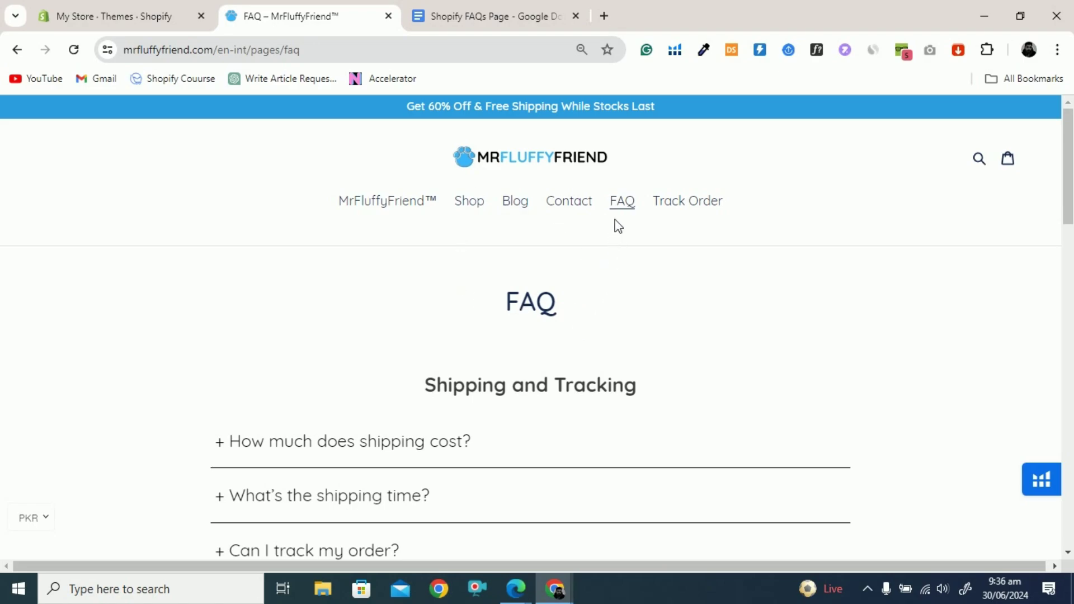
{"action": "scroll", "coordinate": [557, 260], "scroll_direction": "down", "scroll_amount": 20}
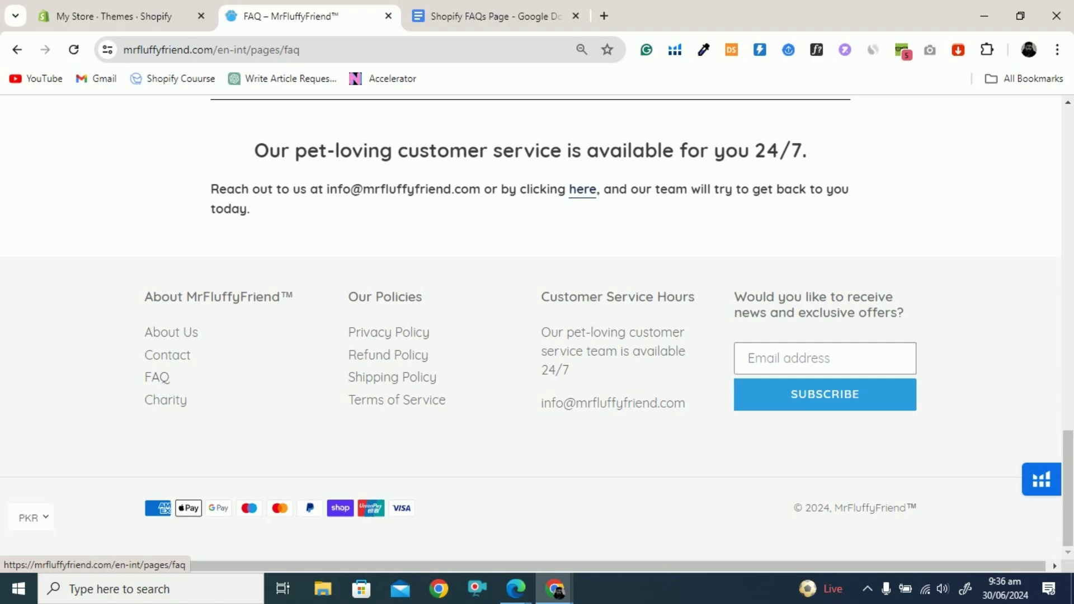
{"action": "scroll", "coordinate": [499, 350], "scroll_direction": "up", "scroll_amount": 10}
{"action": "scroll", "coordinate": [501, 350], "scroll_direction": "up", "scroll_amount": 7}
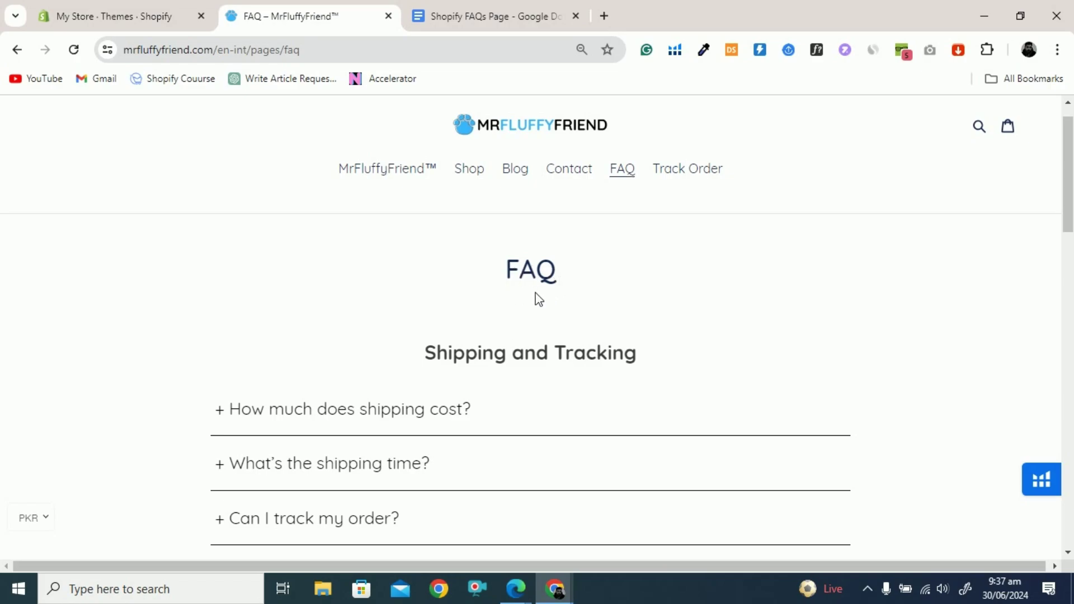
Switch to the Shopify FAQs Page document and review its return and refund questions and its order and shipping questions
{"action": "left_click", "coordinate": [484, 22]}
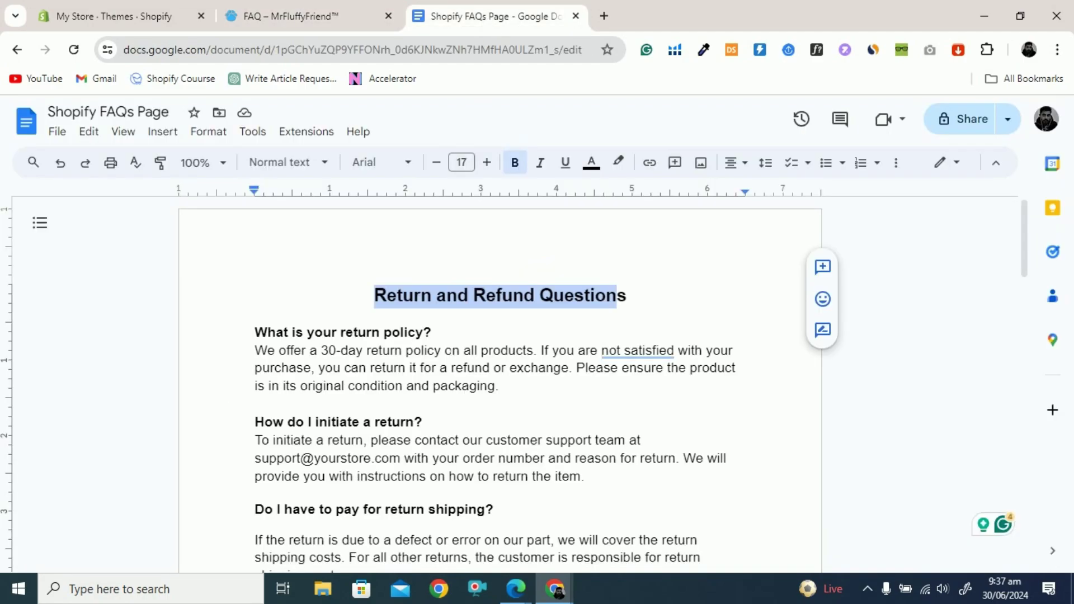
{"action": "scroll", "coordinate": [387, 295], "scroll_direction": "down", "scroll_amount": 2}
{"action": "scroll", "coordinate": [388, 295], "scroll_direction": "up", "scroll_amount": 2}
{"action": "left_click", "coordinate": [386, 295]}
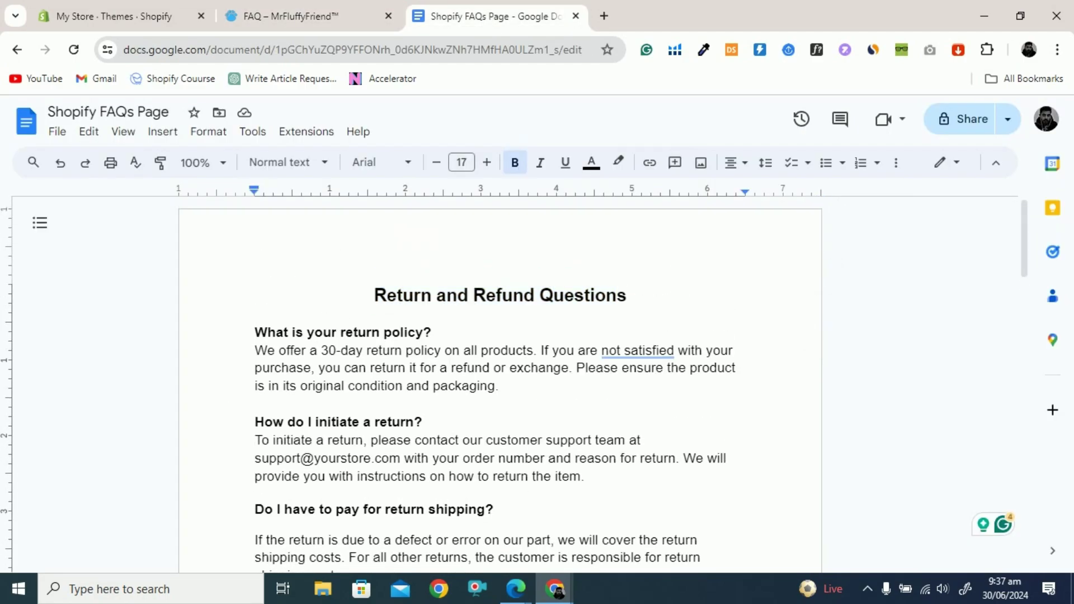
{"action": "left_click_drag", "start_coordinate": [373, 294], "coordinate": [622, 295]}
{"action": "scroll", "coordinate": [404, 302], "scroll_direction": "down", "scroll_amount": 7}
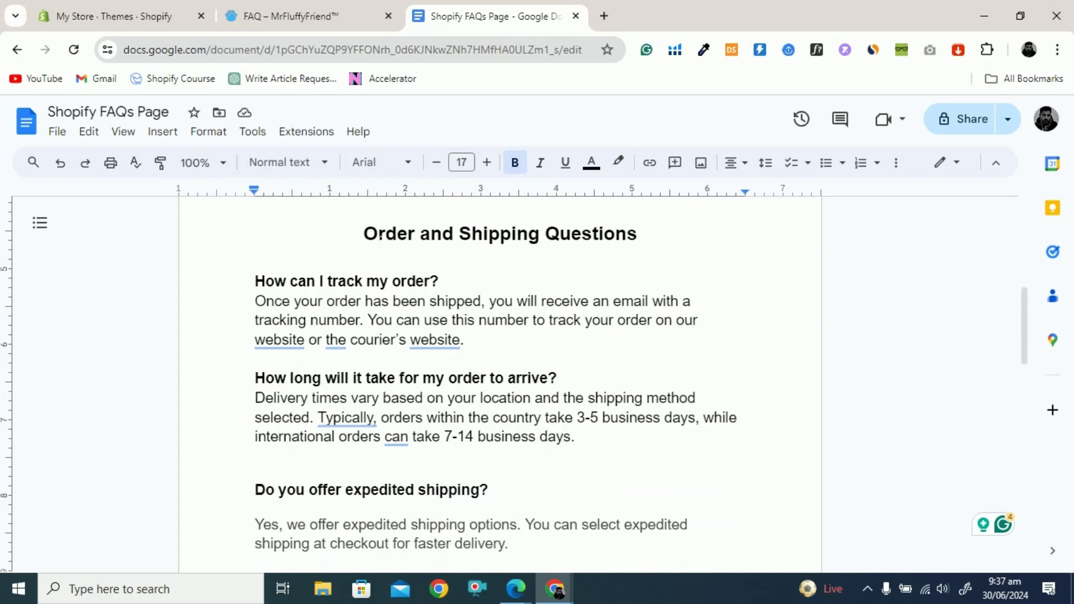
{"action": "left_click_drag", "start_coordinate": [379, 235], "coordinate": [582, 235]}
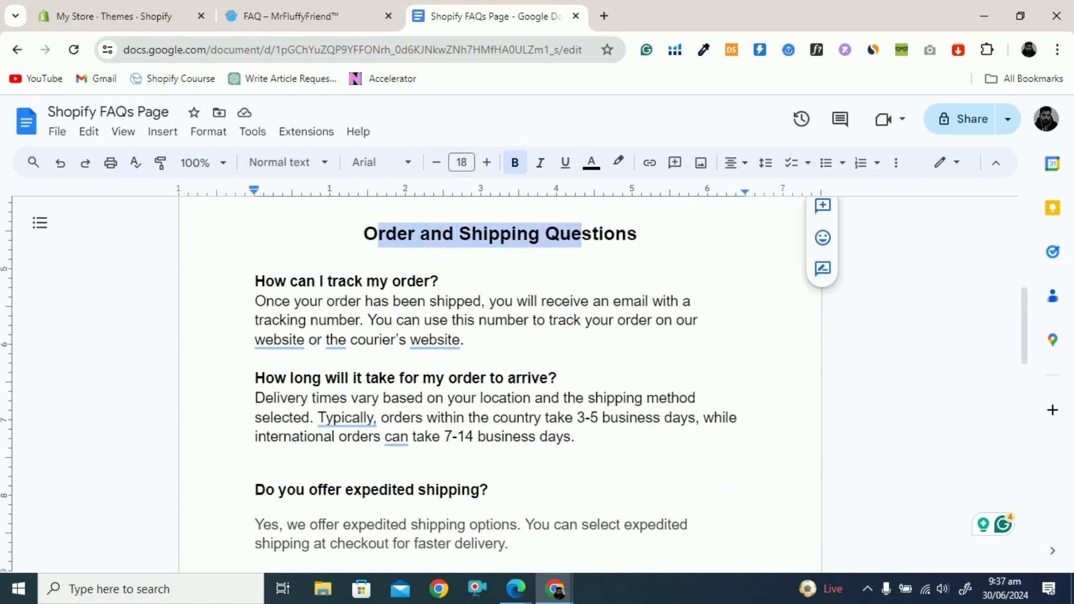
{"action": "scroll", "coordinate": [582, 235], "scroll_direction": "down", "scroll_amount": 1}
{"action": "scroll", "coordinate": [582, 235], "scroll_direction": "up", "scroll_amount": 8}
Return to the MrFluffyFriend FAQ page and examine how its shipping and product questions are grouped under headings
{"action": "left_click", "coordinate": [295, 12]}
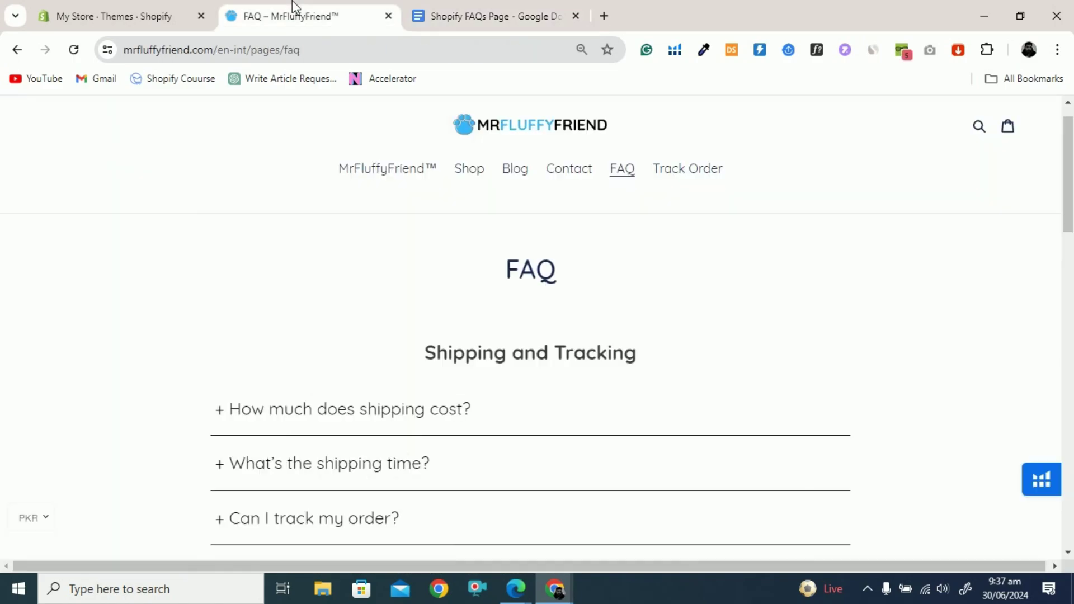
{"action": "scroll", "coordinate": [408, 362], "scroll_direction": "down", "scroll_amount": 3}
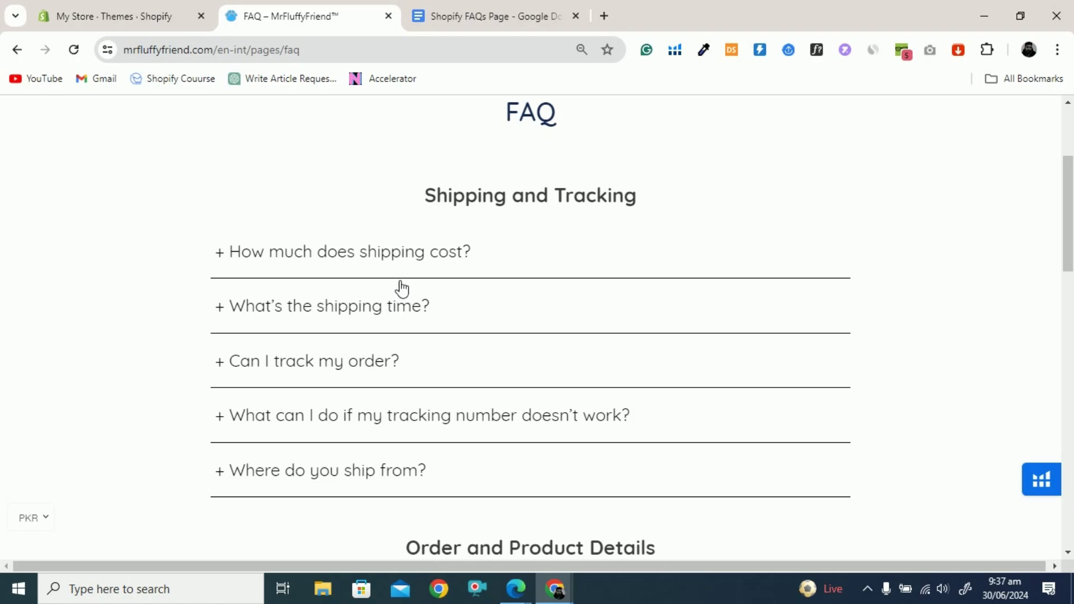
{"action": "scroll", "coordinate": [431, 263], "scroll_direction": "up", "scroll_amount": 3}
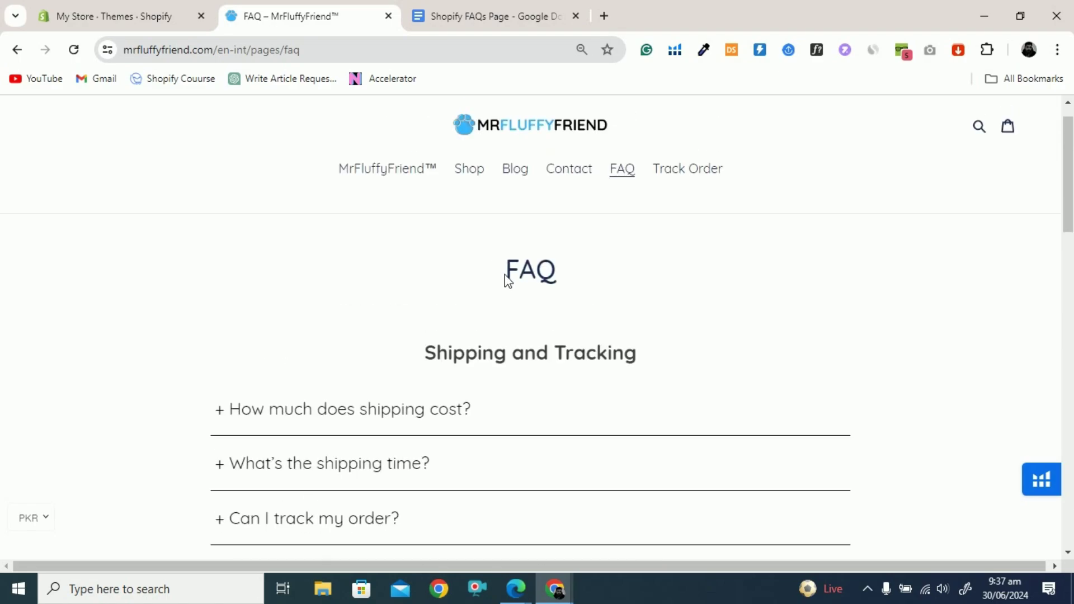
{"action": "scroll", "coordinate": [508, 412], "scroll_direction": "down", "scroll_amount": 3}
{"action": "scroll", "coordinate": [507, 335], "scroll_direction": "up", "scroll_amount": 3}
{"action": "scroll", "coordinate": [508, 347], "scroll_direction": "down", "scroll_amount": 2}
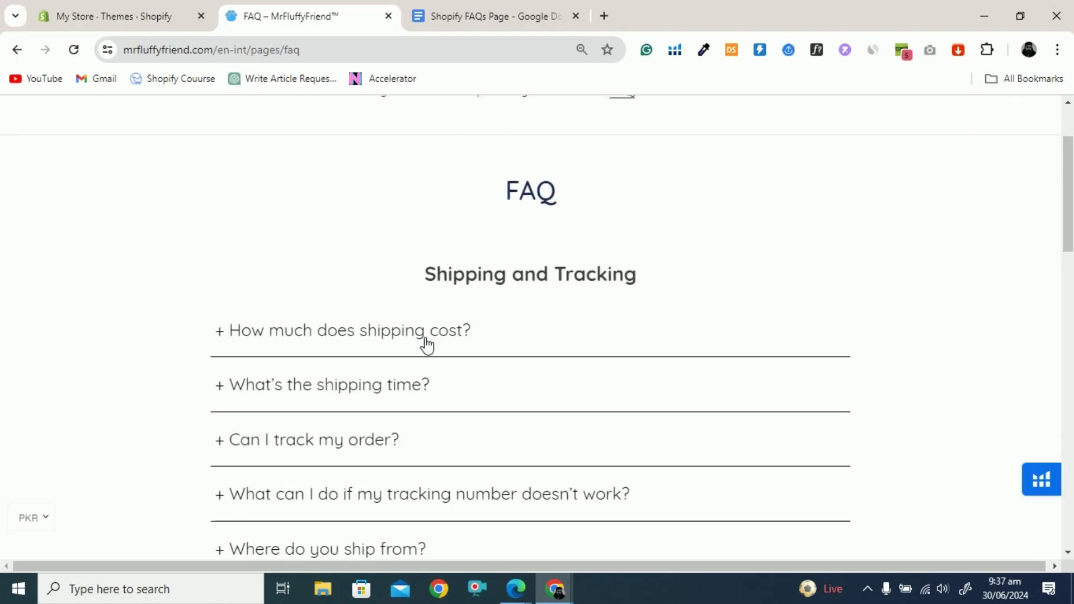
{"action": "scroll", "coordinate": [424, 343], "scroll_direction": "down", "scroll_amount": 6}
{"action": "scroll", "coordinate": [412, 241], "scroll_direction": "down", "scroll_amount": 2}
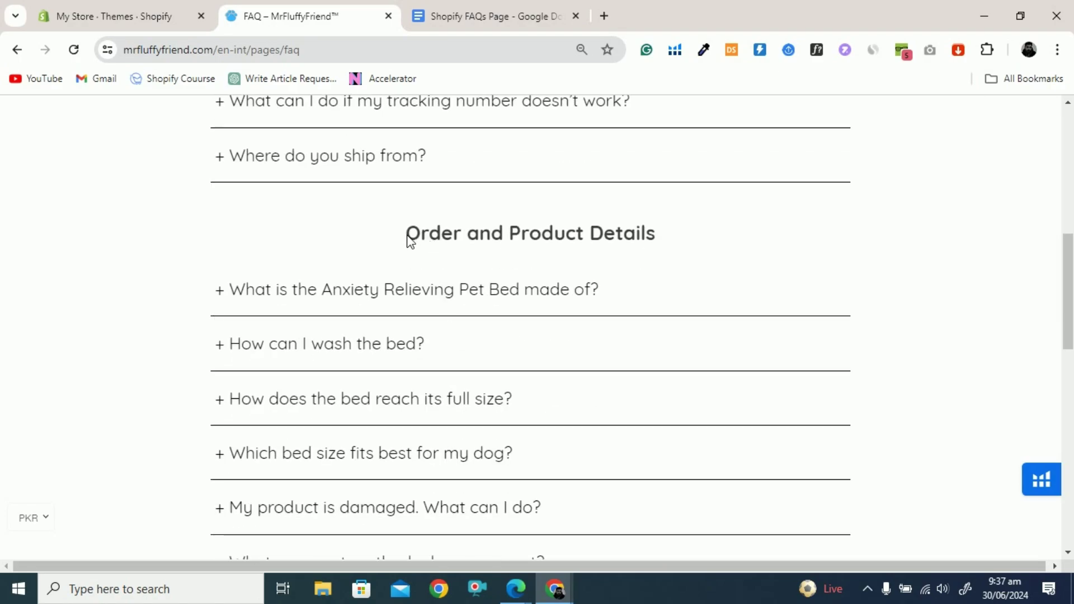
{"action": "scroll", "coordinate": [582, 258], "scroll_direction": "down", "scroll_amount": 2}
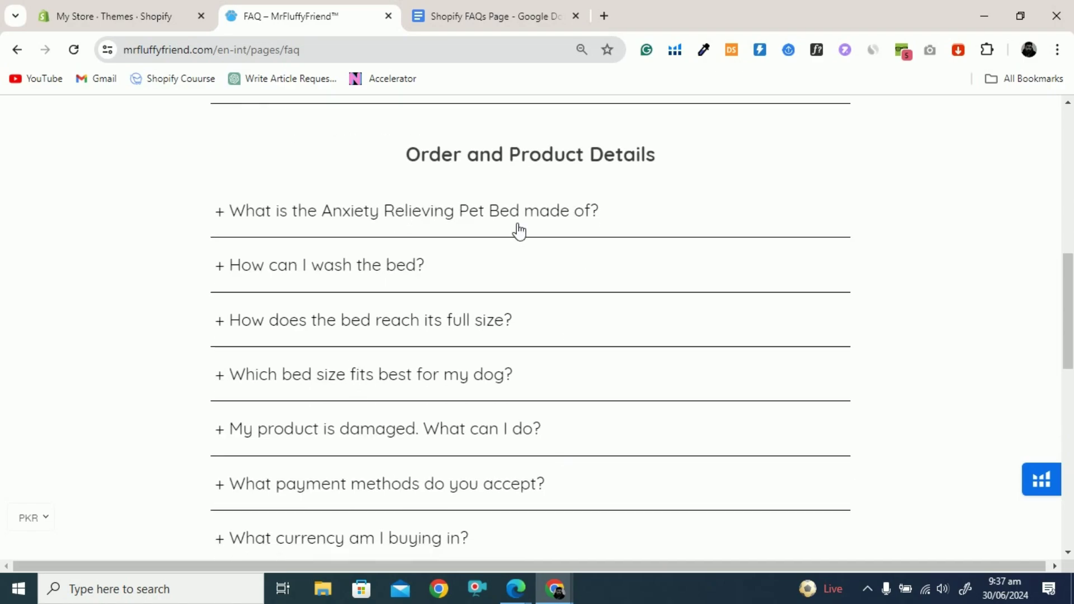
Switch to the Shopify admin, then add a new online store page titled FAQSS and save it
{"action": "left_click", "coordinate": [161, 12]}
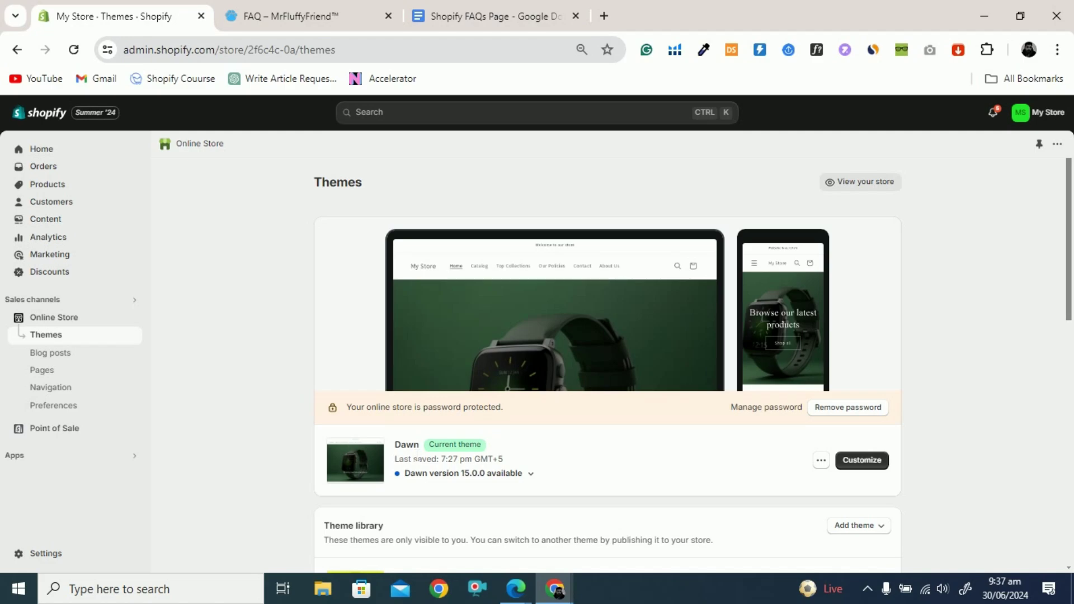
{"action": "left_click", "coordinate": [50, 373]}
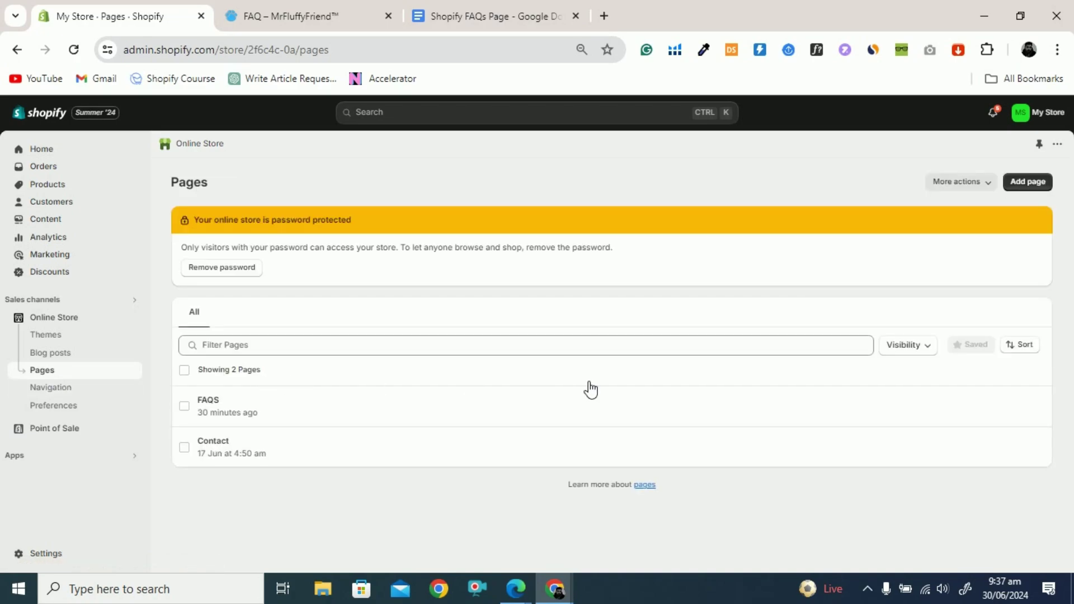
{"action": "left_click", "coordinate": [1027, 183]}
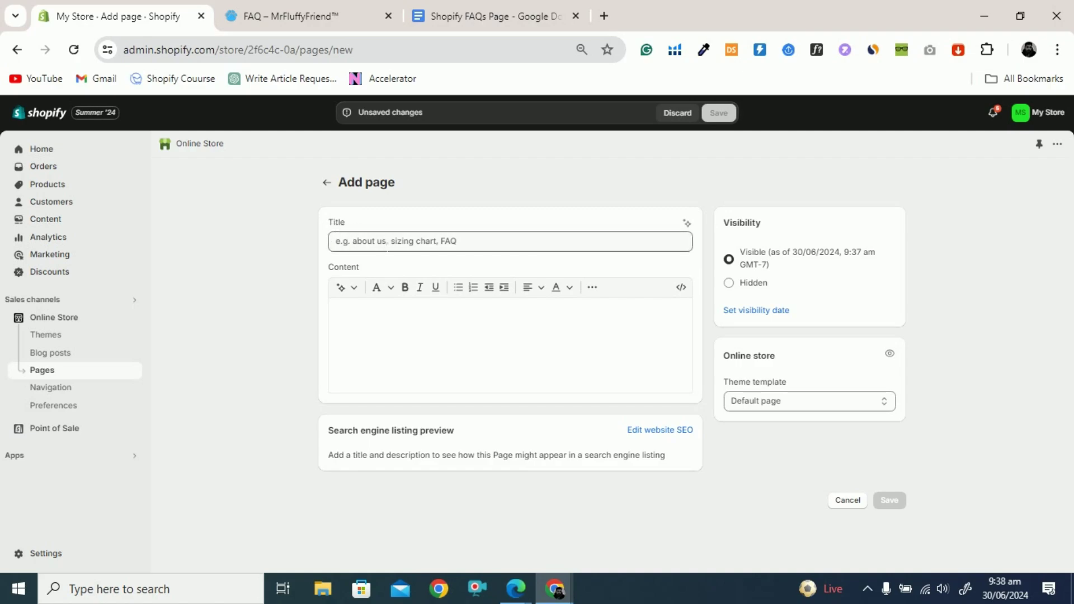
{"action": "left_click", "coordinate": [389, 250]}
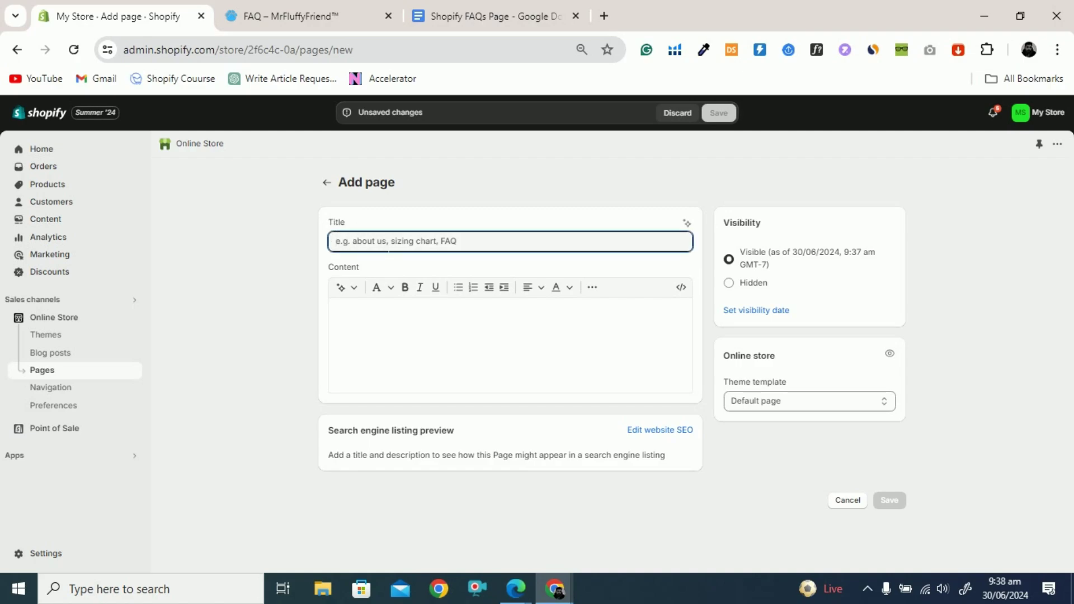
{"action": "type", "text": "FAQSS"}
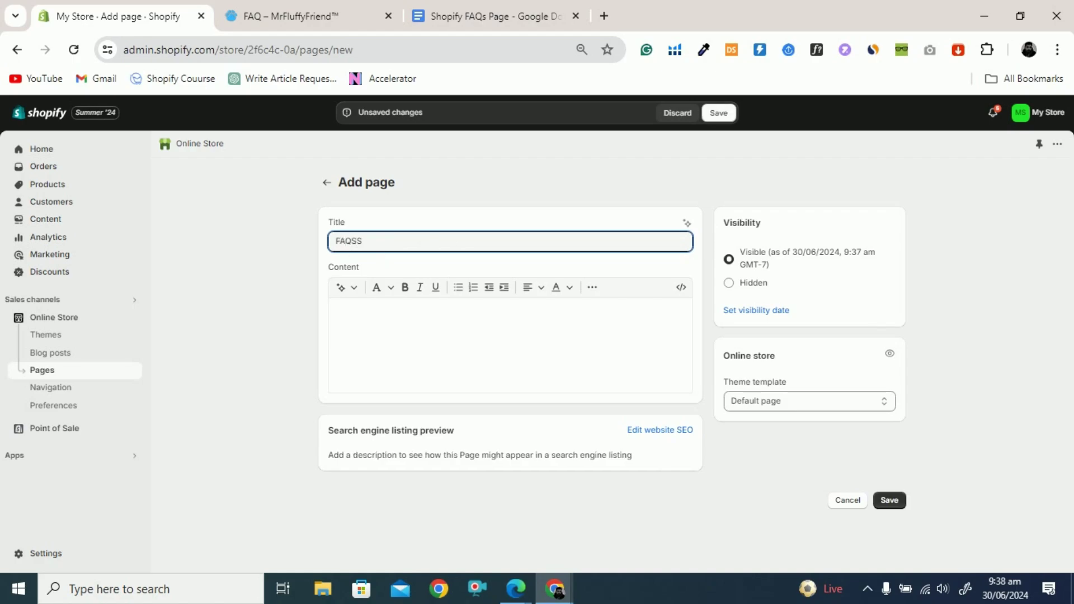
{"action": "key", "text": "shift+Left"}
{"action": "key", "text": "shift+Left"}
{"action": "left_click", "coordinate": [374, 249]}
{"action": "key", "text": "Left"}
{"action": "key", "text": "shift+Home"}
{"action": "key", "text": "End"}
{"action": "left_click", "coordinate": [718, 113]}
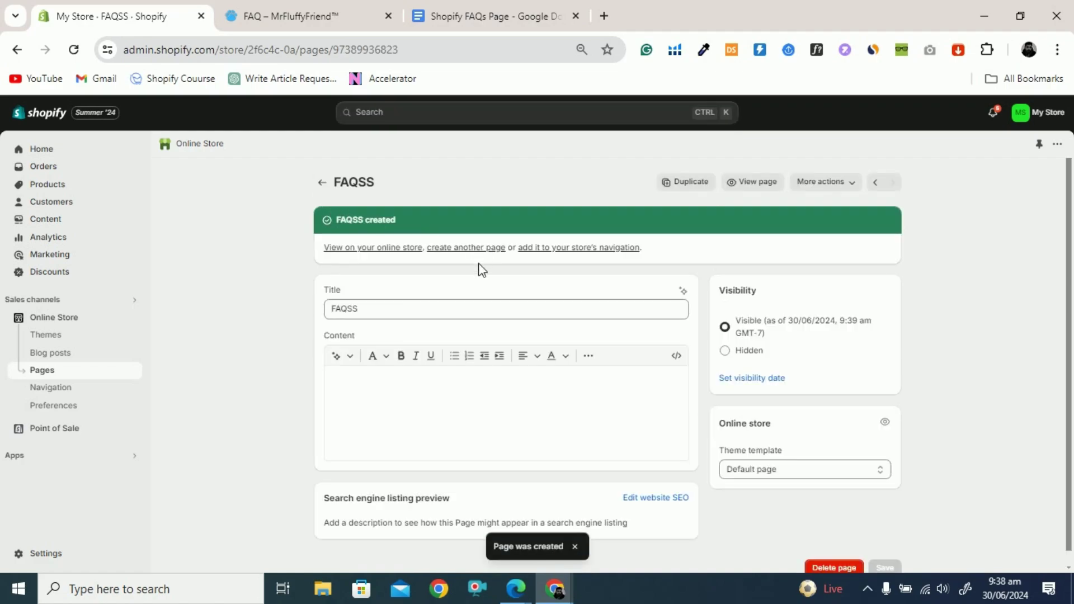
View the FAQSS page on the live store and compare it with the MrFluffyFriend FAQ page
{"action": "left_click", "coordinate": [734, 188]}
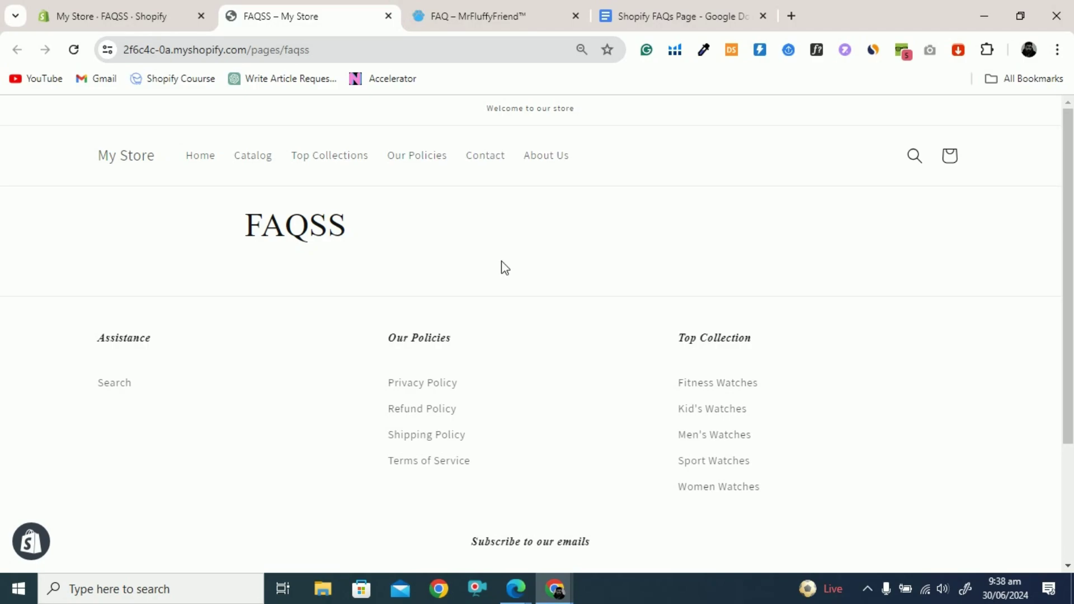
{"action": "left_click", "coordinate": [472, 15]}
{"action": "scroll", "coordinate": [497, 279], "scroll_direction": "up", "scroll_amount": 1}
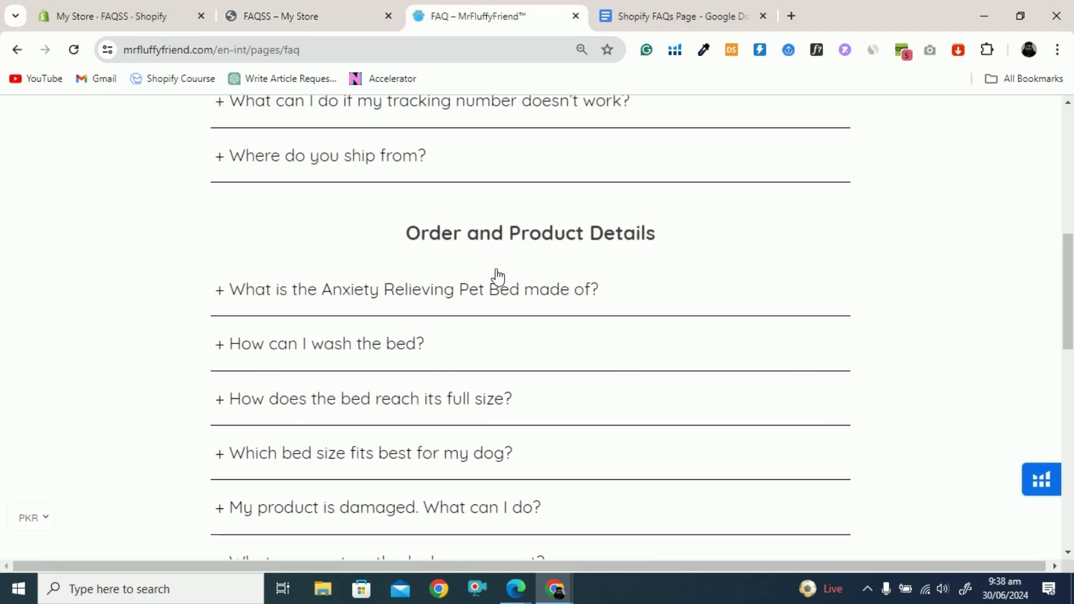
{"action": "scroll", "coordinate": [497, 276], "scroll_direction": "up", "scroll_amount": 1}
{"action": "left_click", "coordinate": [316, 17]}
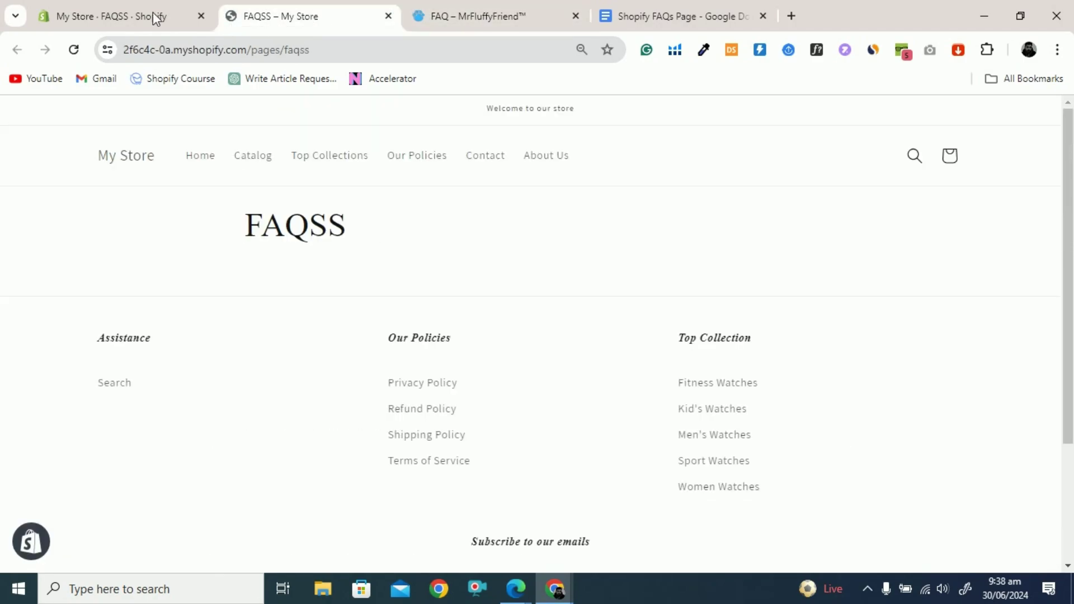
Return to the Shopify admin and open the current Dawn theme for customization
{"action": "left_click", "coordinate": [117, 17]}
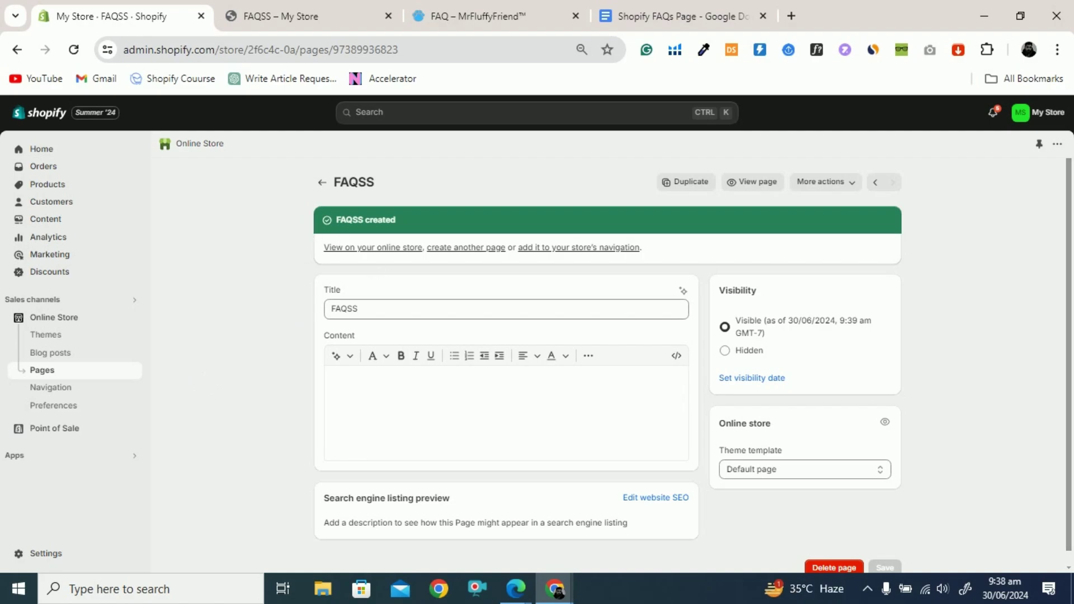
{"action": "left_click", "coordinate": [67, 319]}
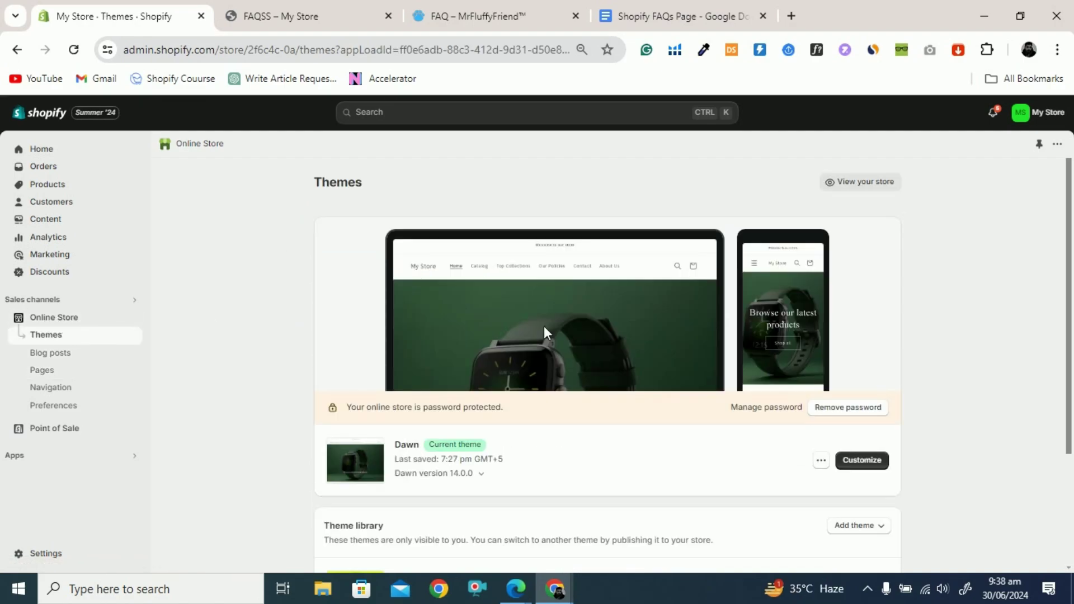
{"action": "scroll", "coordinate": [871, 475], "scroll_direction": "down", "scroll_amount": 1}
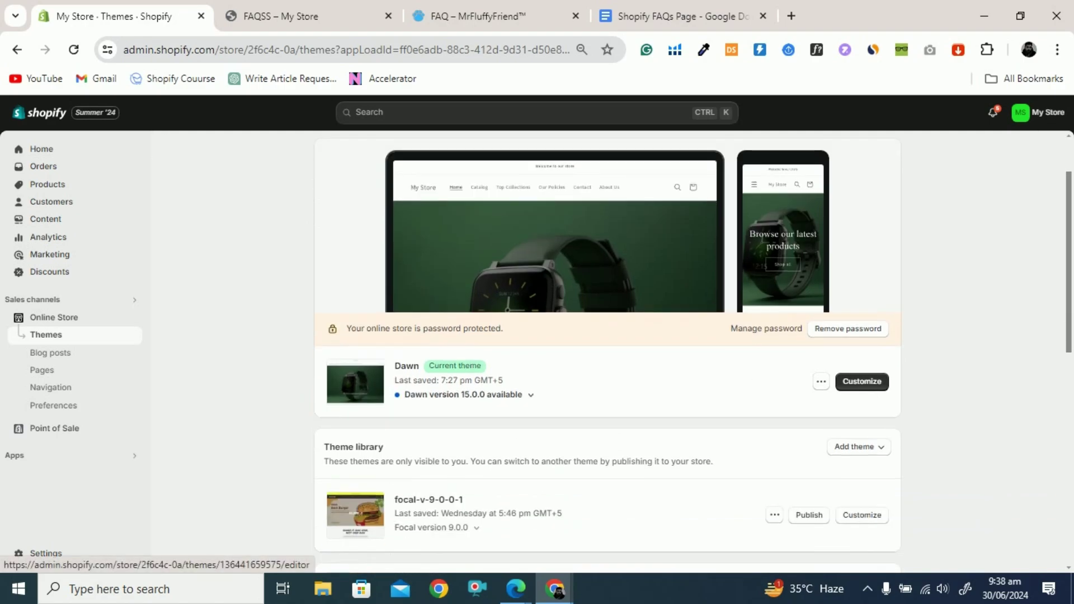
{"action": "left_click", "coordinate": [861, 383]}
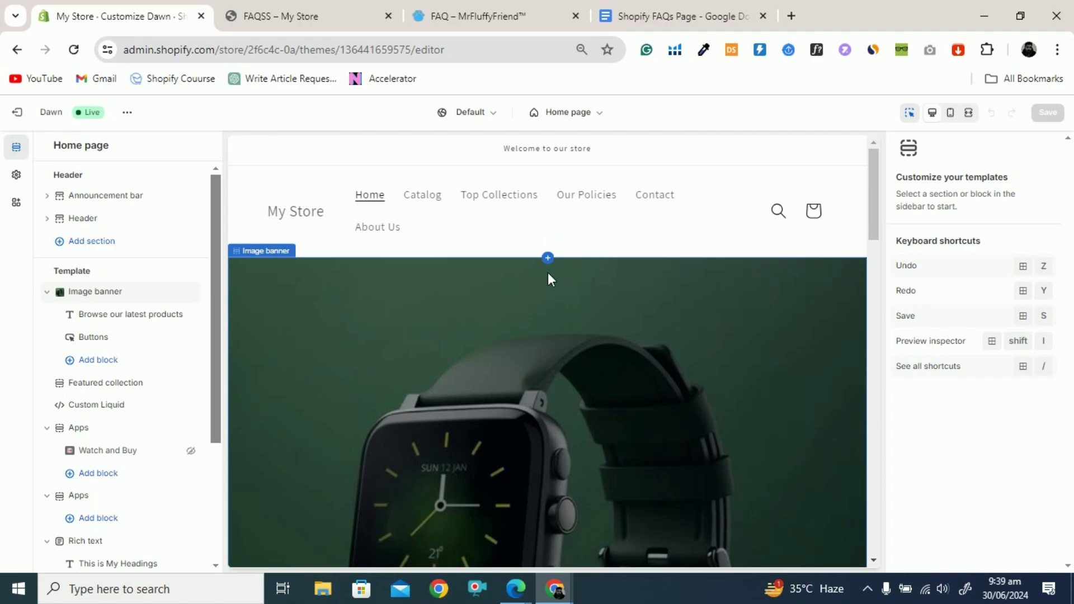
Create a new page template named FAQSS based on the Default page
{"action": "left_click", "coordinate": [589, 115]}
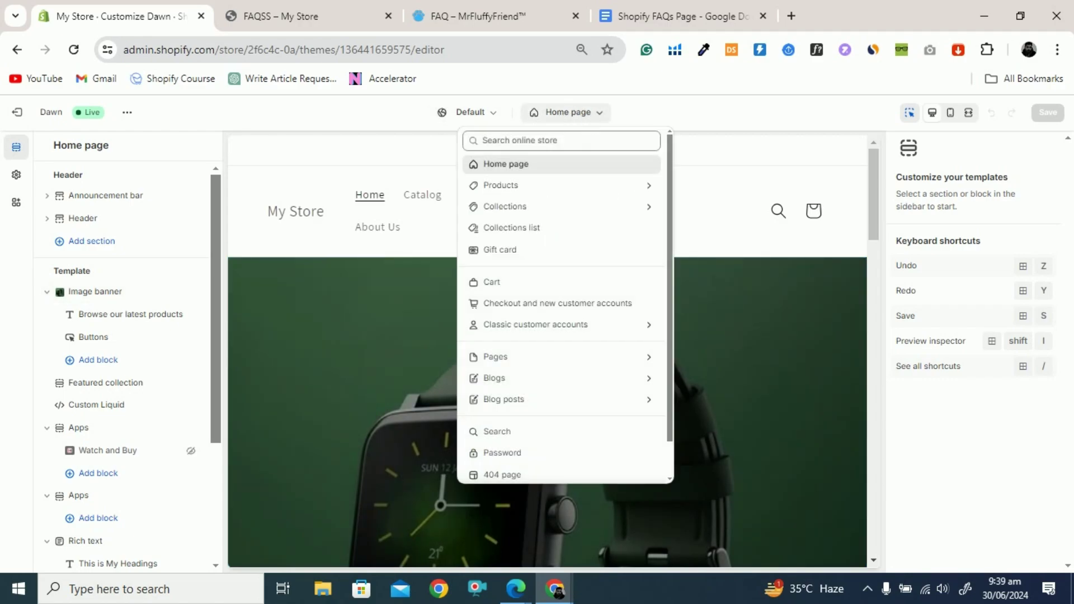
{"action": "left_click", "coordinate": [548, 367]}
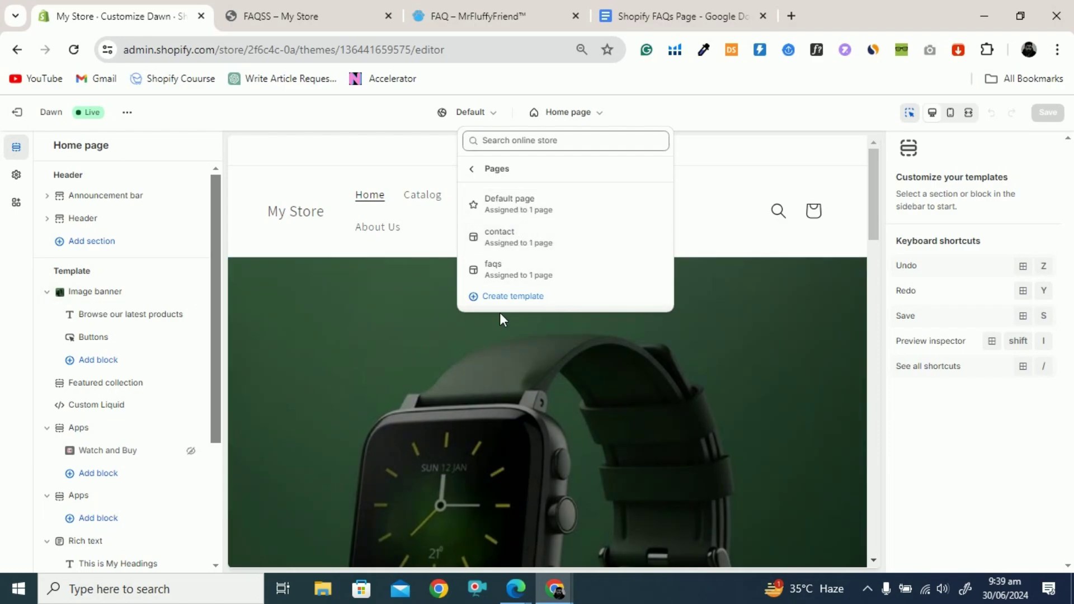
{"action": "left_click", "coordinate": [510, 298]}
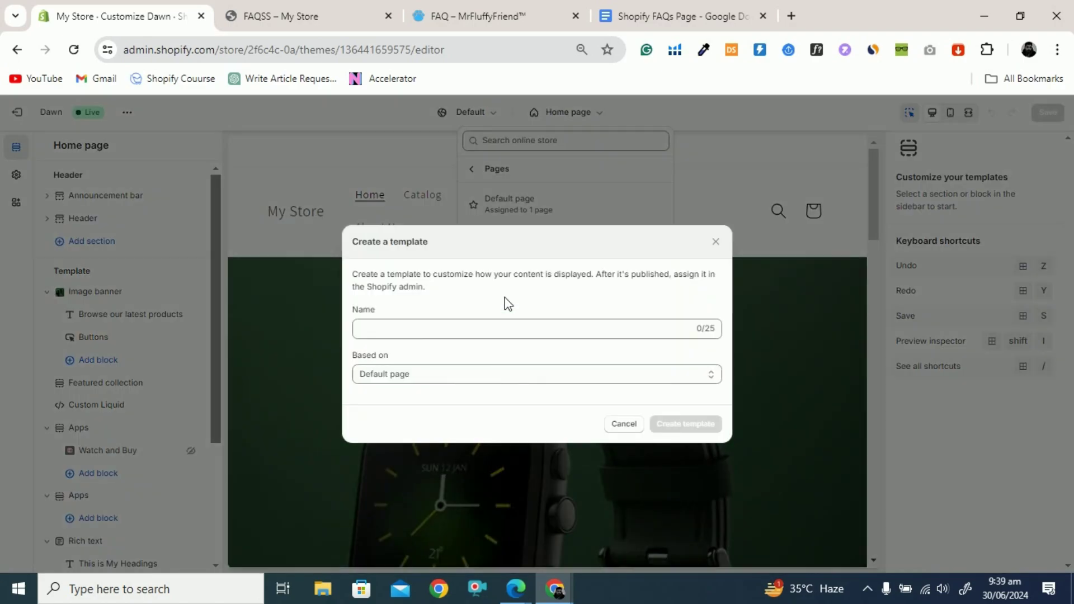
{"action": "left_click", "coordinate": [466, 336]}
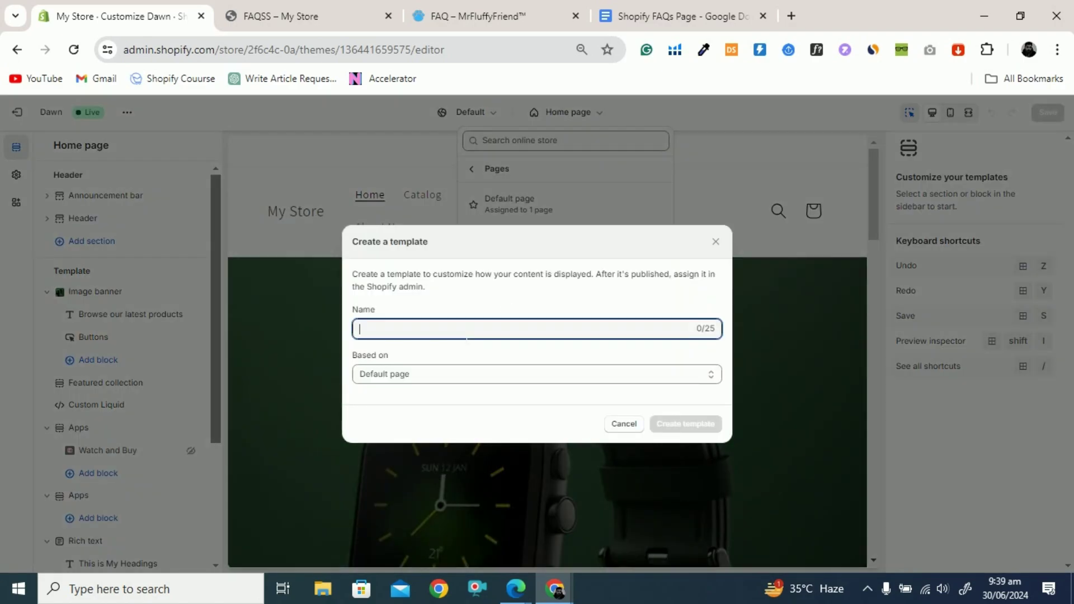
{"action": "type", "text": "FAQSS"}
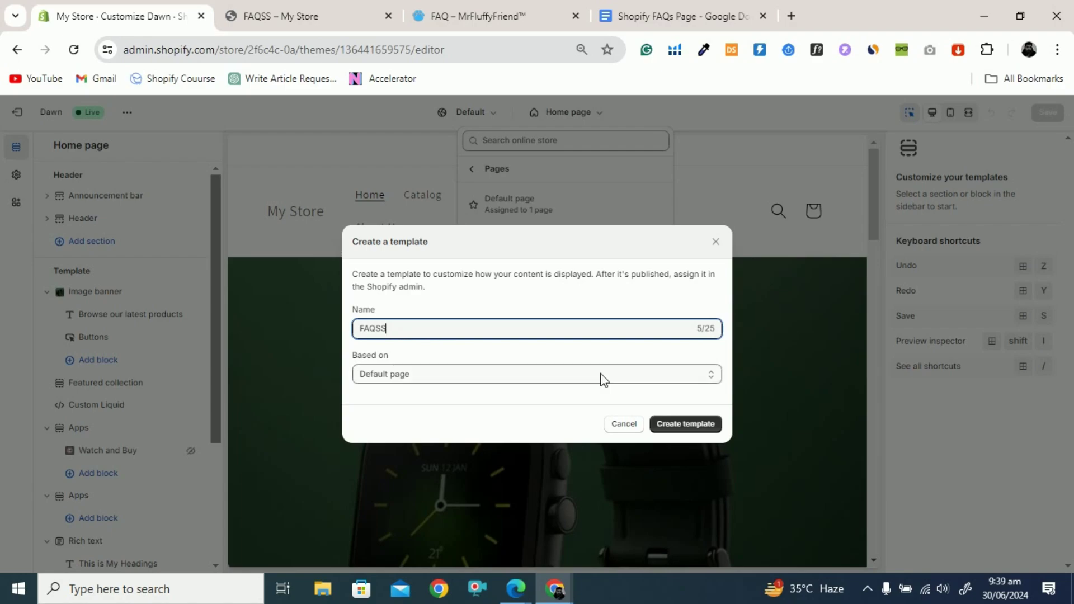
{"action": "left_click", "coordinate": [687, 425]}
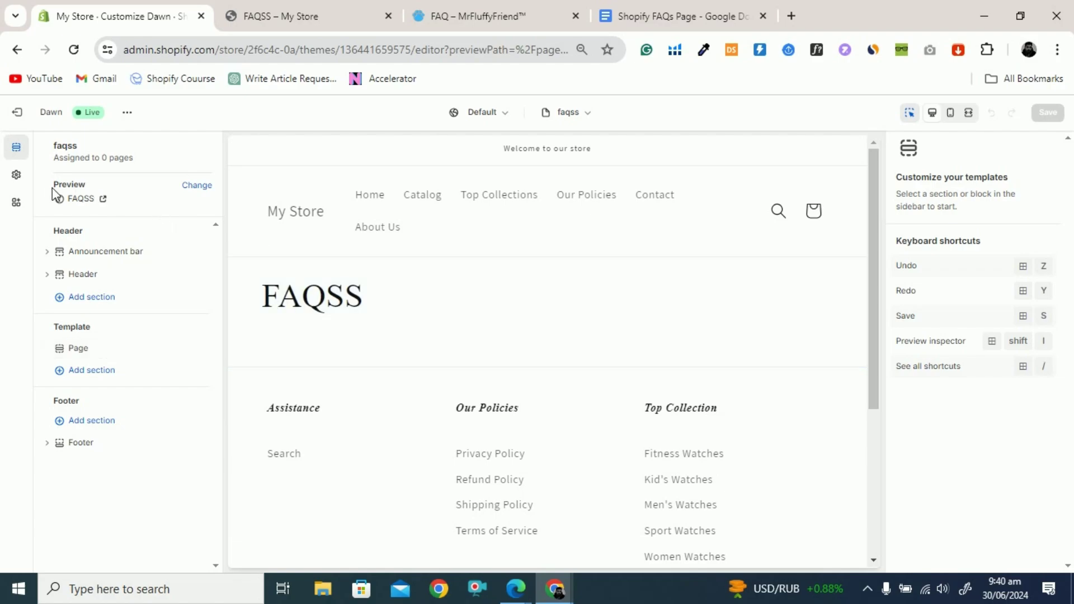
Set the FAQSS page as the preview page for the new template
{"action": "left_click", "coordinate": [200, 186]}
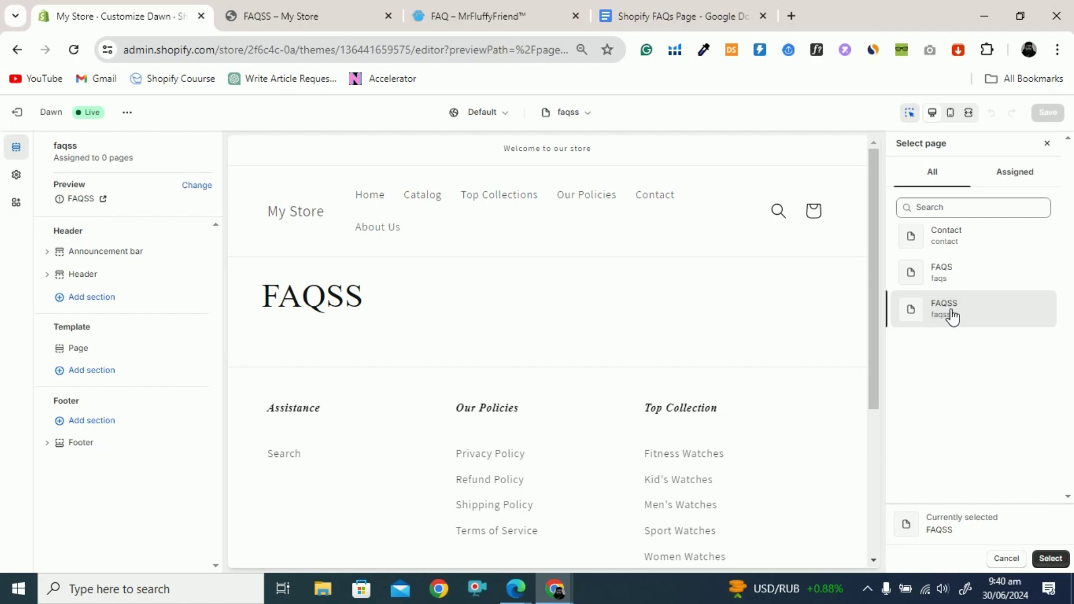
{"action": "left_click", "coordinate": [953, 316]}
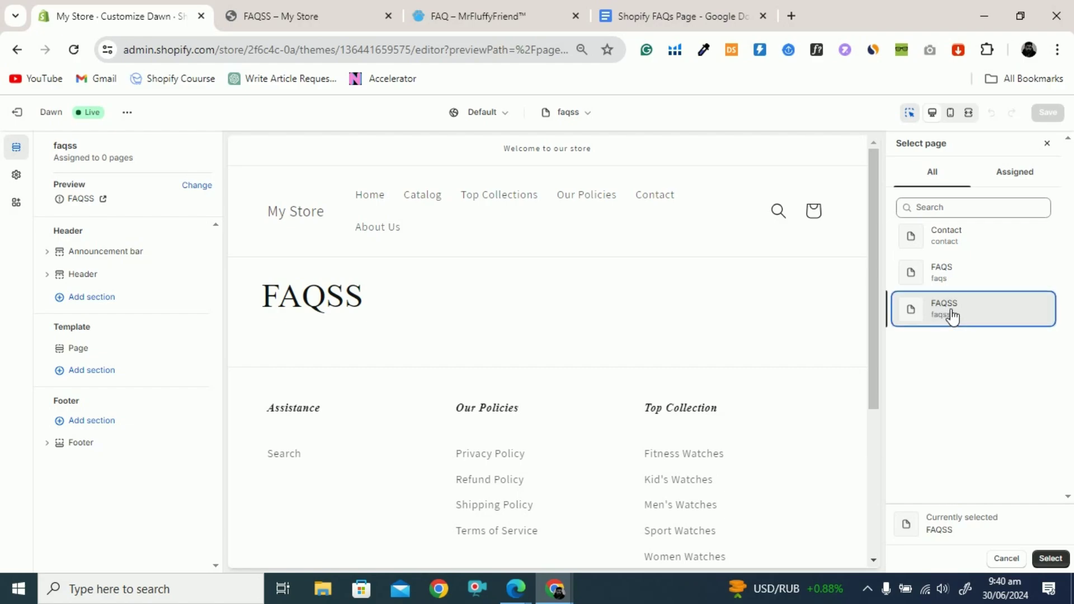
{"action": "left_click", "coordinate": [1050, 558]}
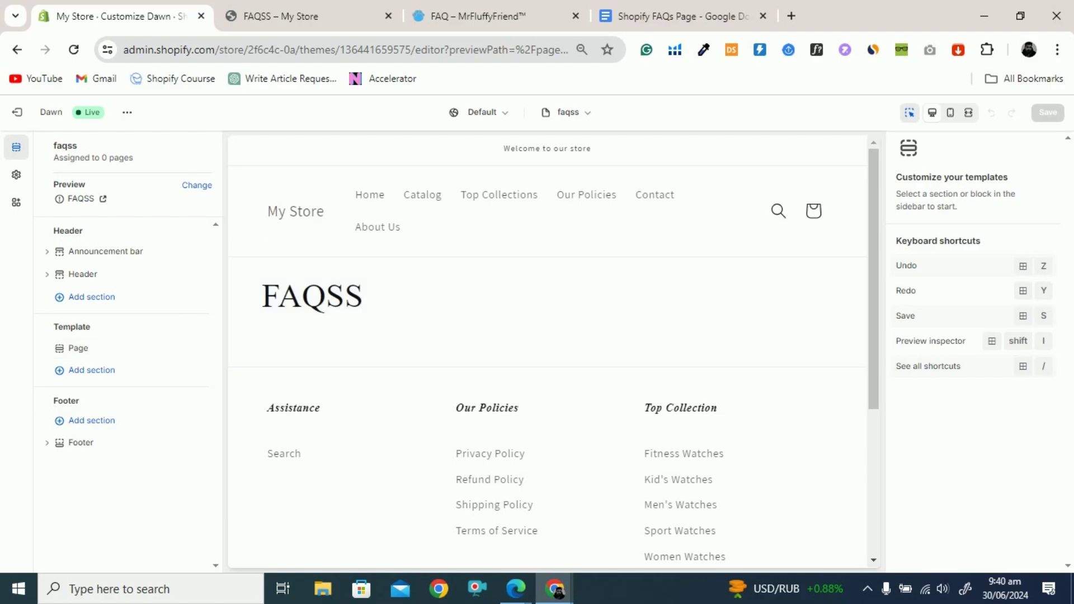
{"action": "left_click", "coordinate": [100, 275]}
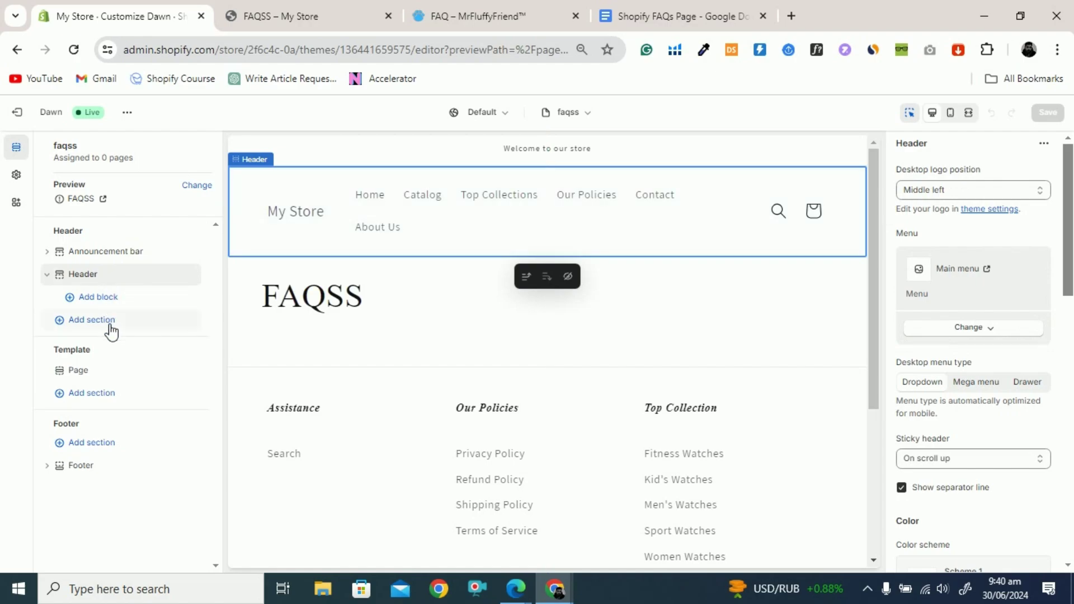
{"action": "left_click", "coordinate": [82, 324]}
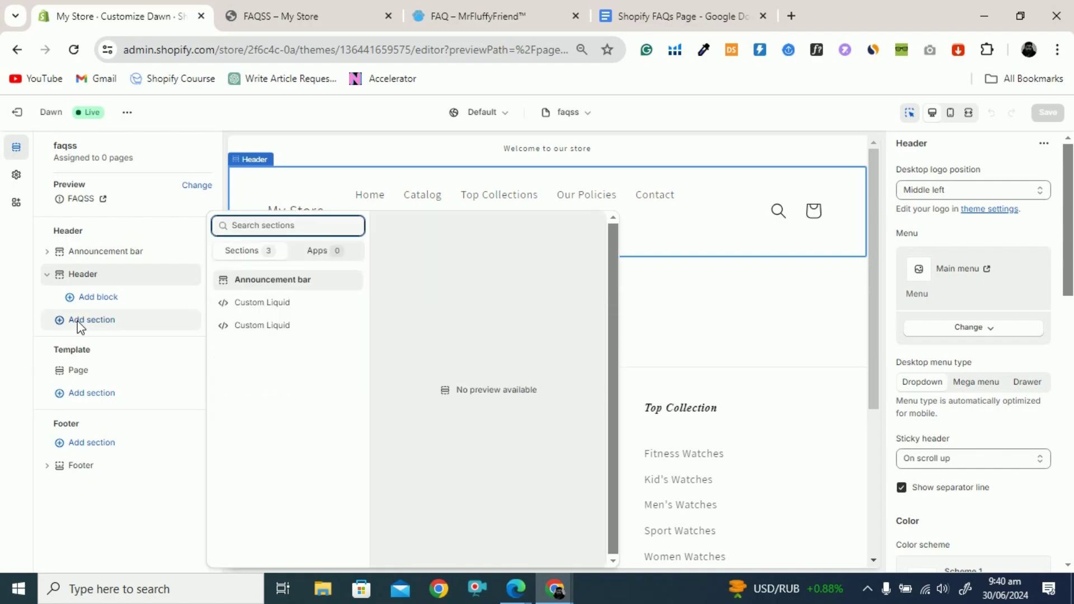
{"action": "left_click", "coordinate": [78, 323]}
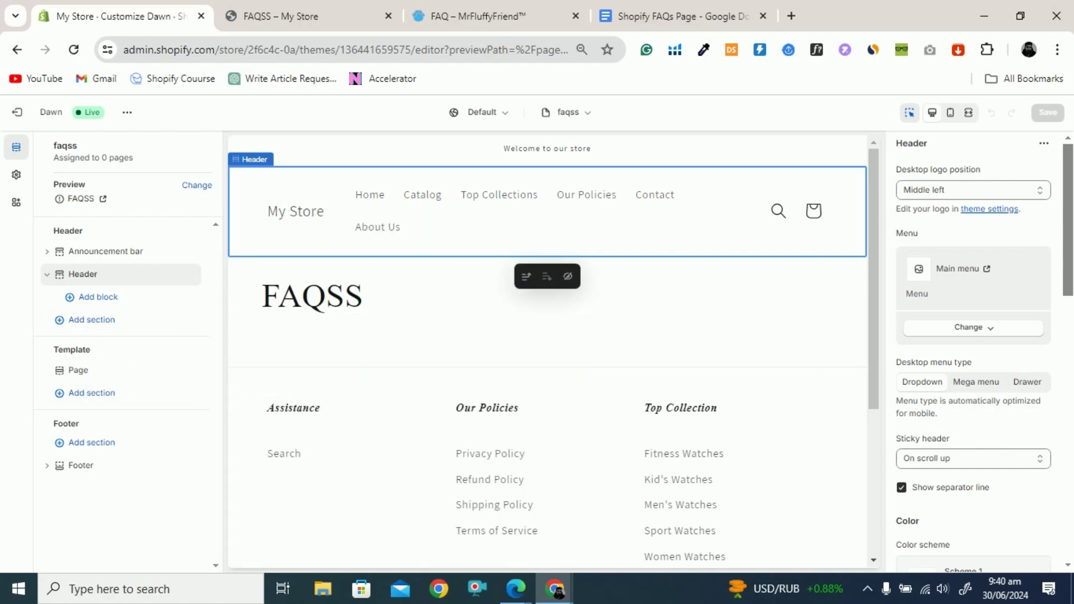
Search the template's available sections for "coll" and add a Collapsible content section below the page section
{"action": "mouse_move", "coordinate": [124, 367]}
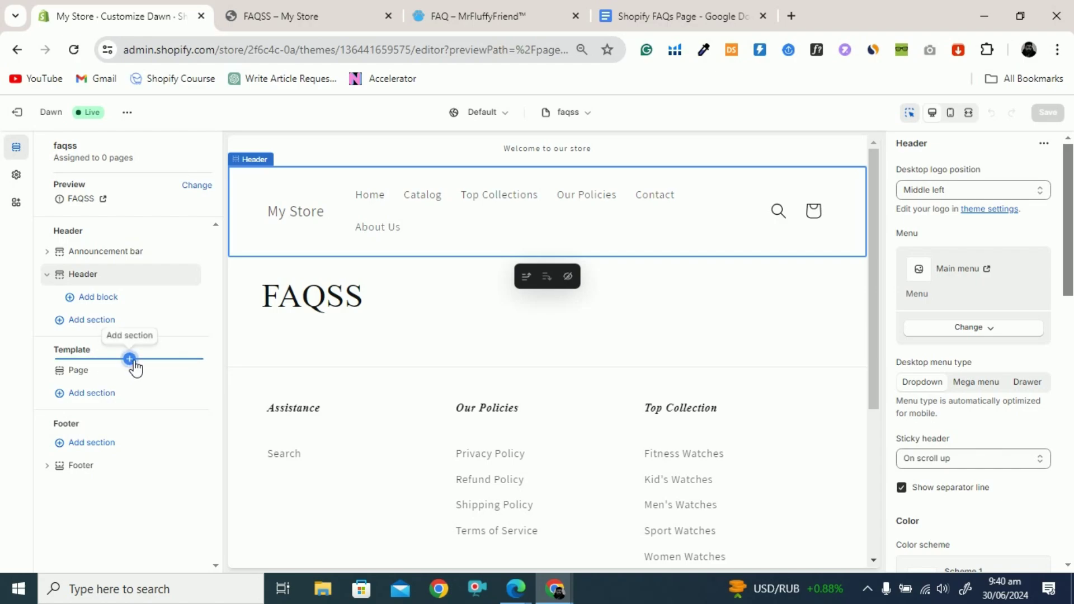
{"action": "left_click", "coordinate": [92, 394]}
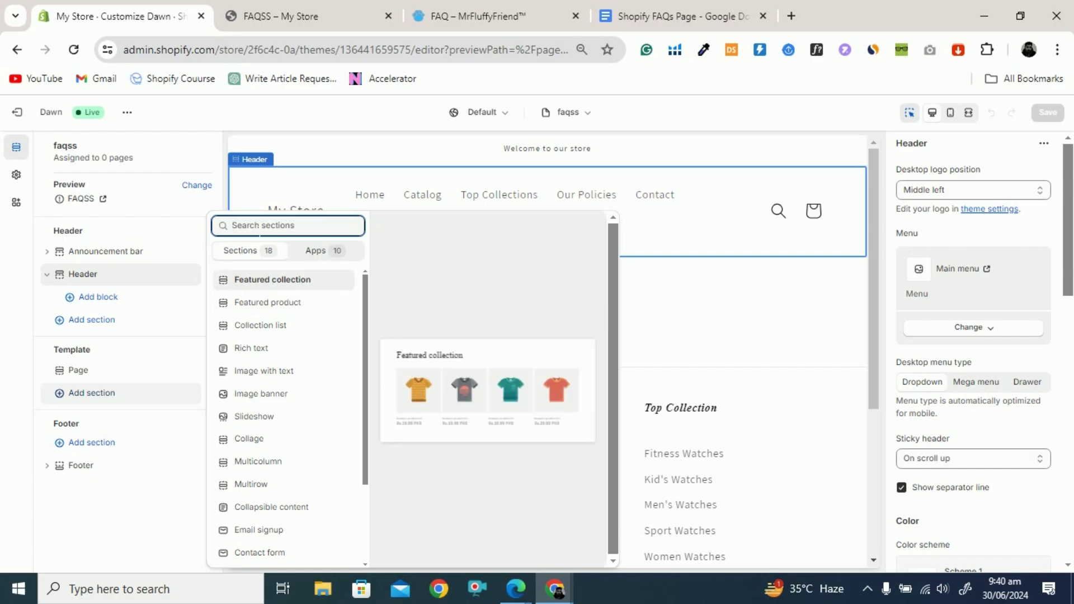
{"action": "type", "text": "coll"}
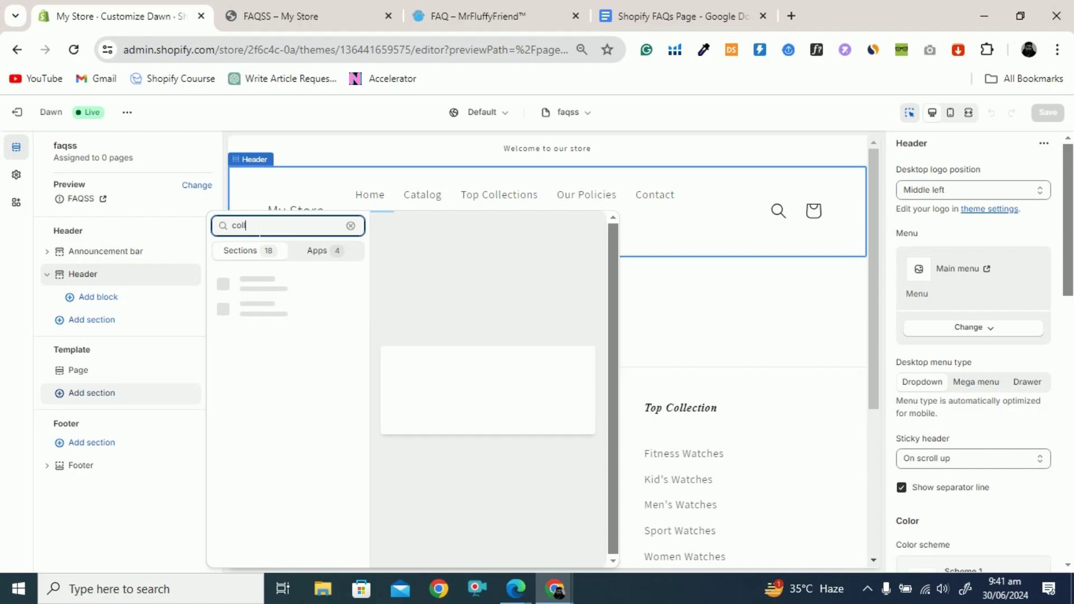
{"action": "left_click", "coordinate": [262, 305]}
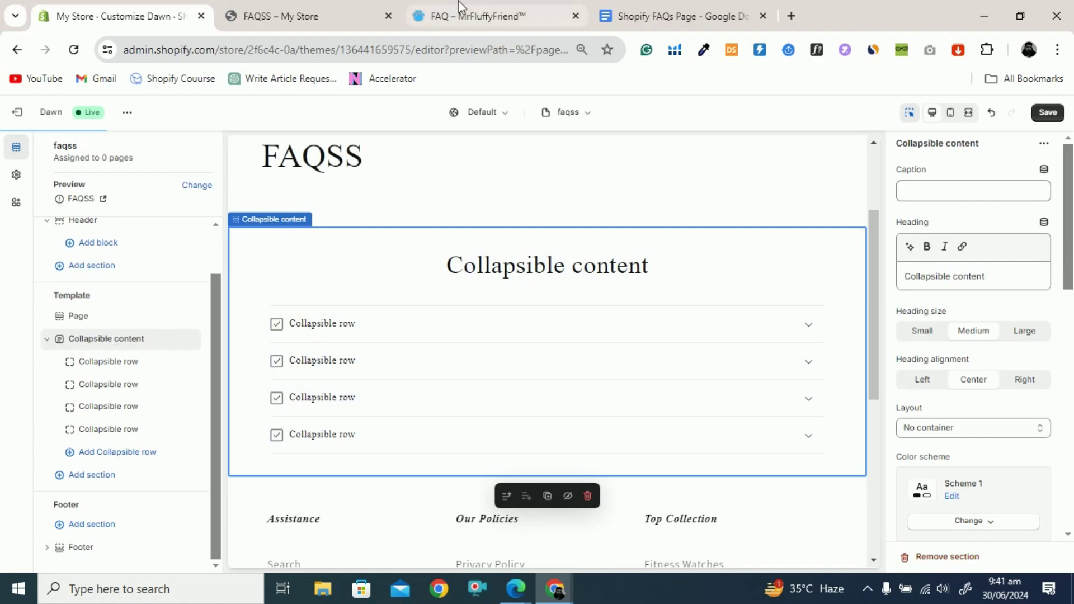
Copy the title "Return and Refund Questions" from the Shopify FAQs Page document and paste it as the Collapsible content section's heading
{"action": "left_click", "coordinate": [662, 12]}
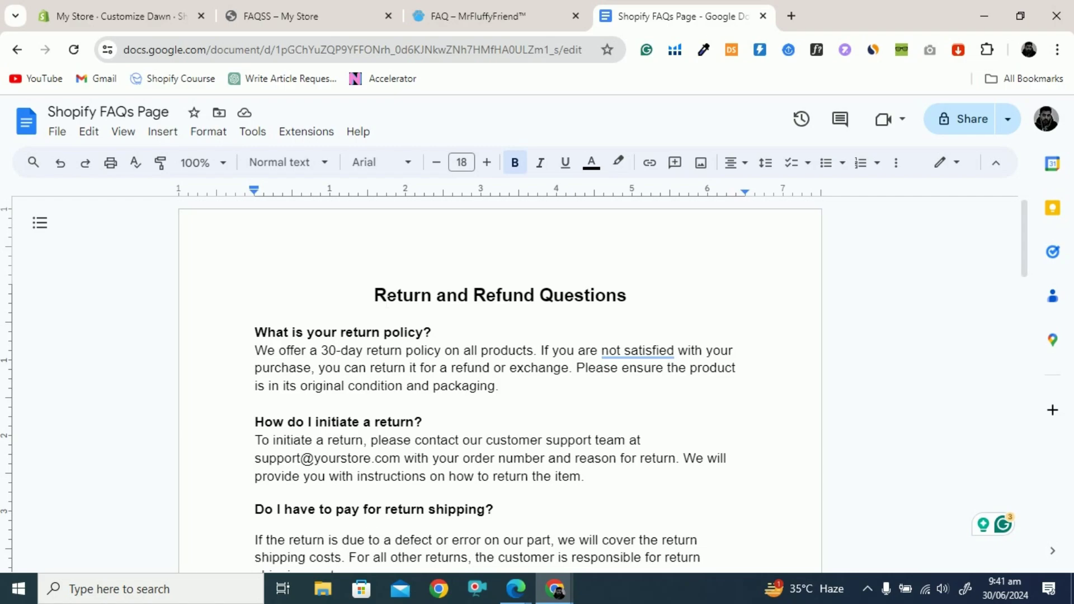
{"action": "left_click_drag", "start_coordinate": [374, 295], "coordinate": [636, 295]}
{"action": "key", "text": "ctrl+c"}
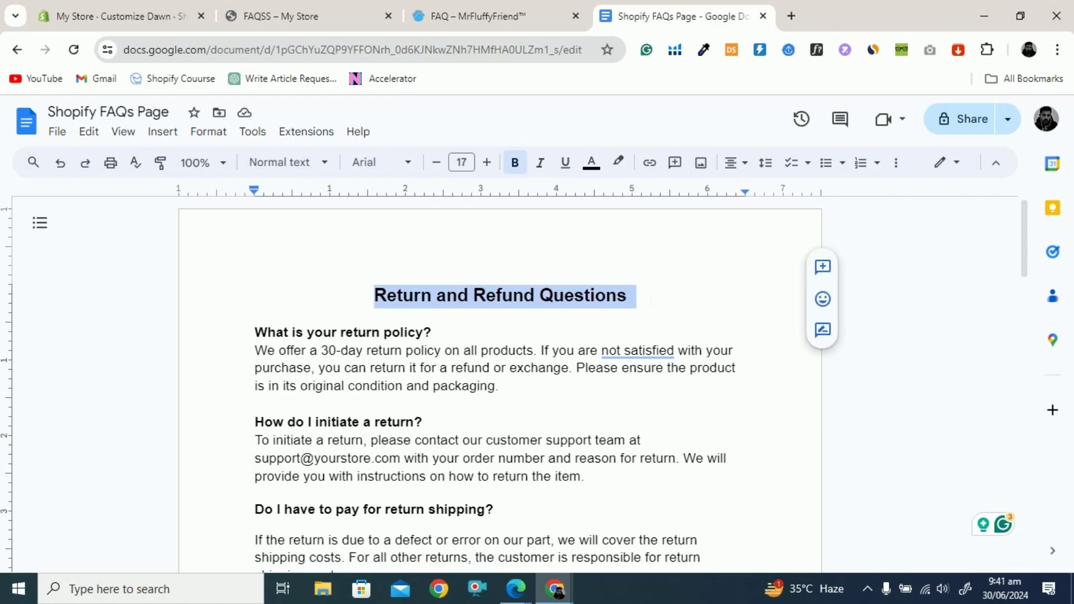
{"action": "left_click", "coordinate": [98, 16]}
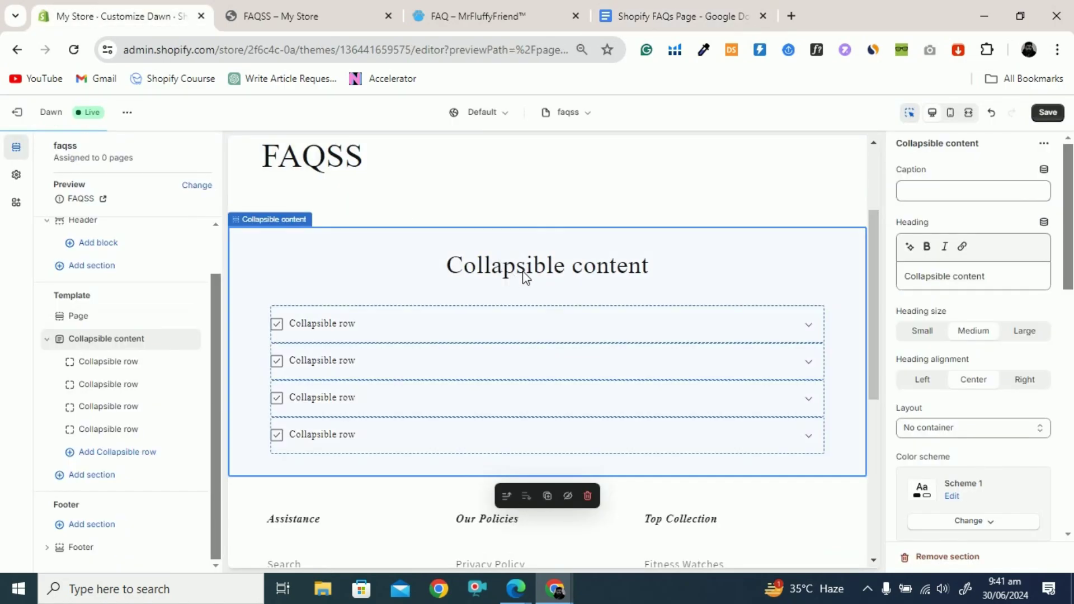
{"action": "left_click", "coordinate": [953, 277]}
{"action": "key", "text": "ctrl+a"}
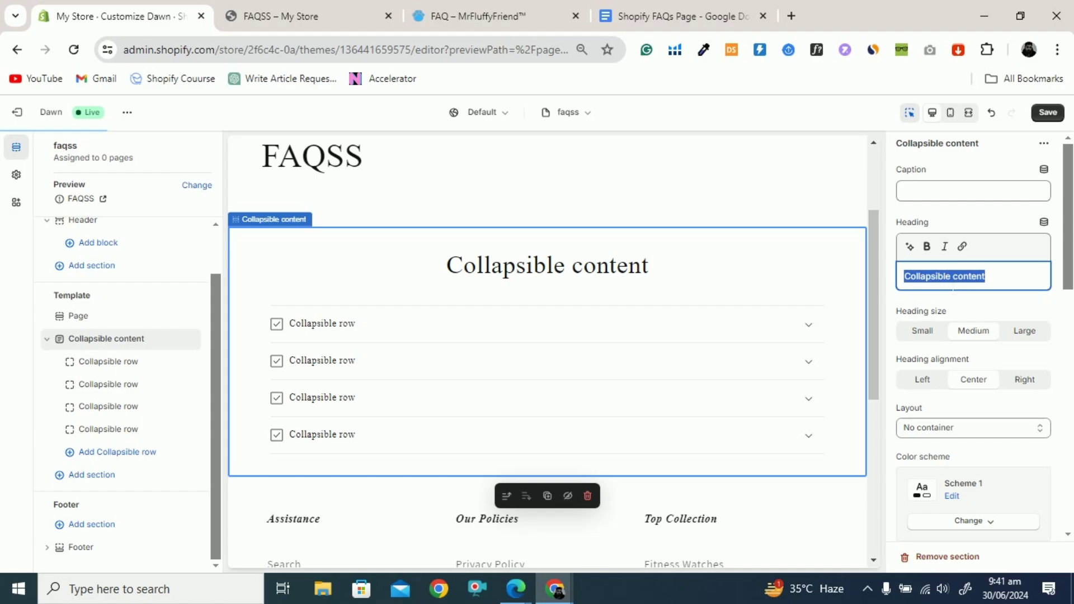
{"action": "key", "text": "ctrl+v"}
Try the section heading without bold and with italics, then restore its bold, non-italic formatting
{"action": "key", "text": "ctrl+a"}
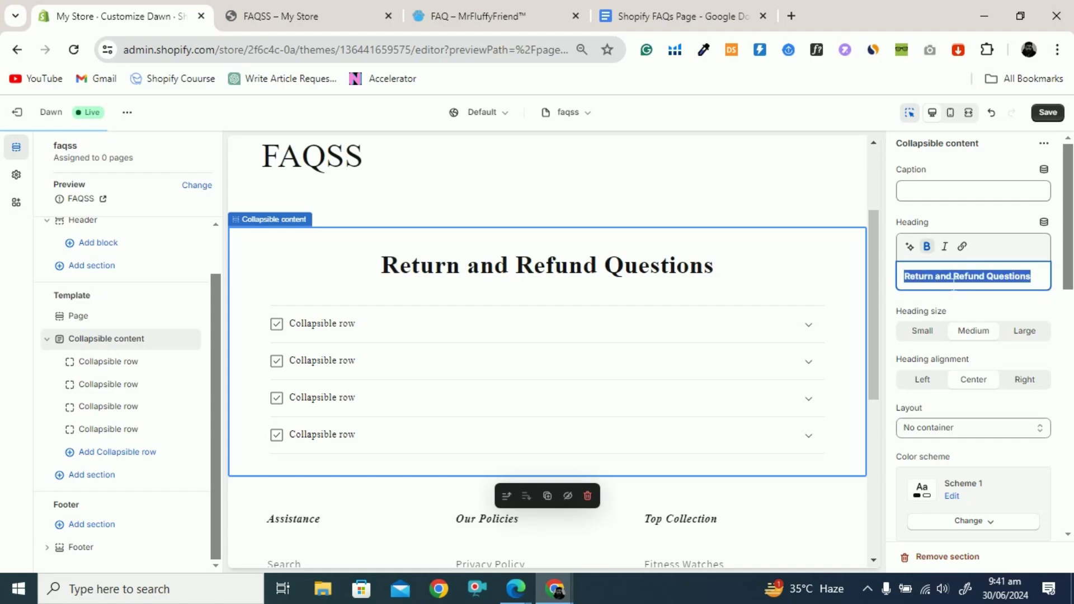
{"action": "left_click", "coordinate": [933, 249]}
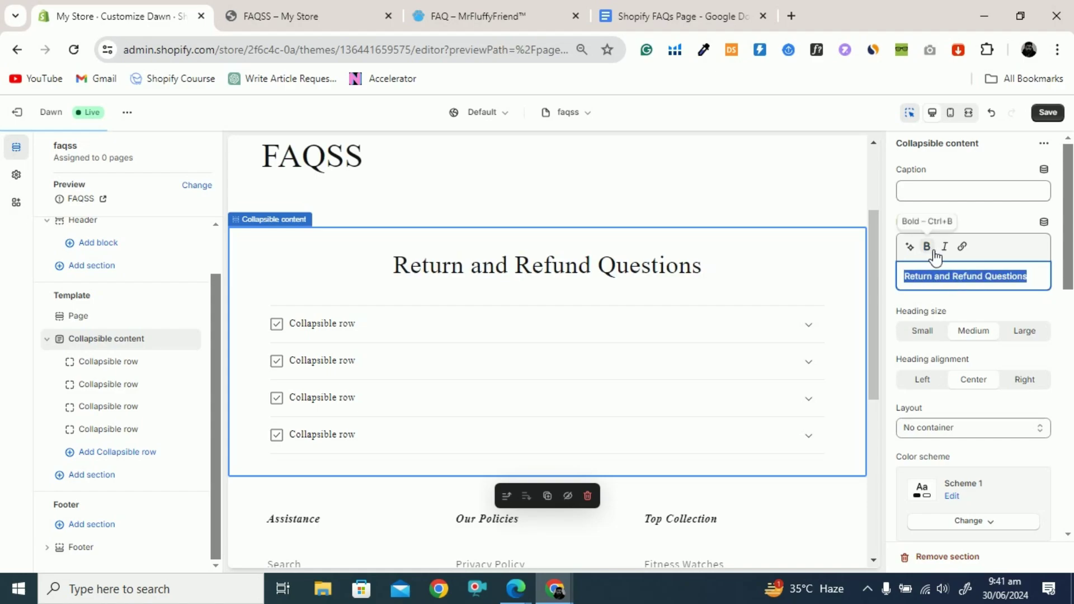
{"action": "left_click", "coordinate": [934, 251]}
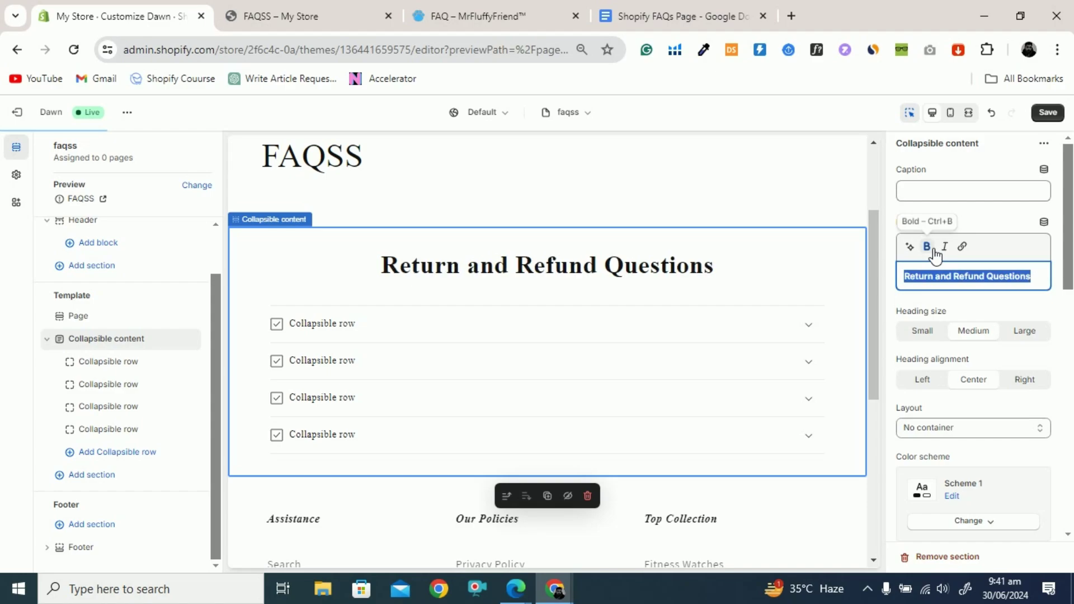
{"action": "left_click", "coordinate": [951, 251]}
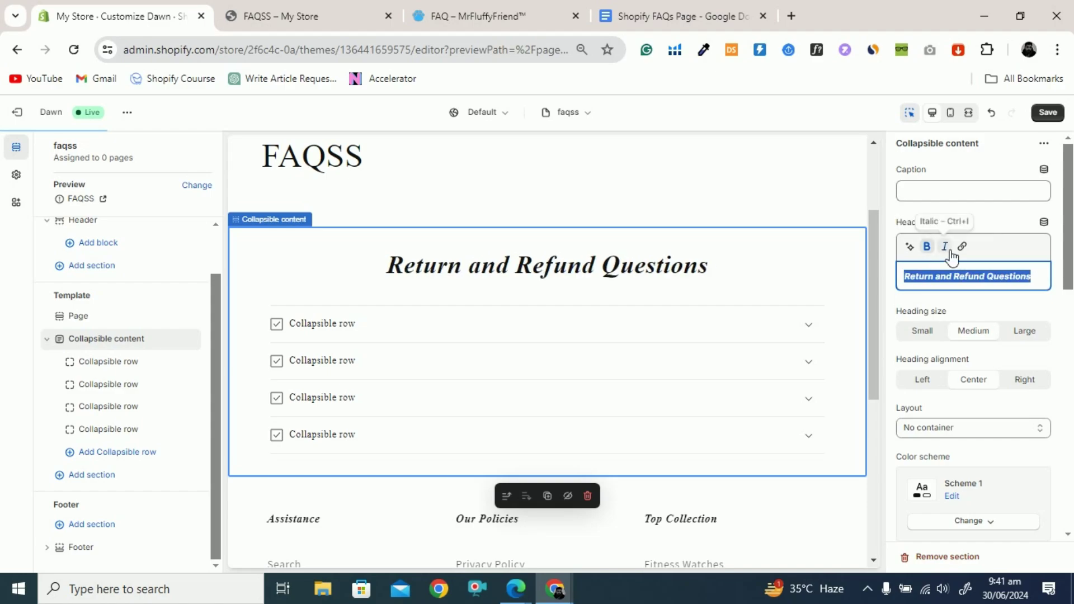
{"action": "left_click", "coordinate": [951, 251]}
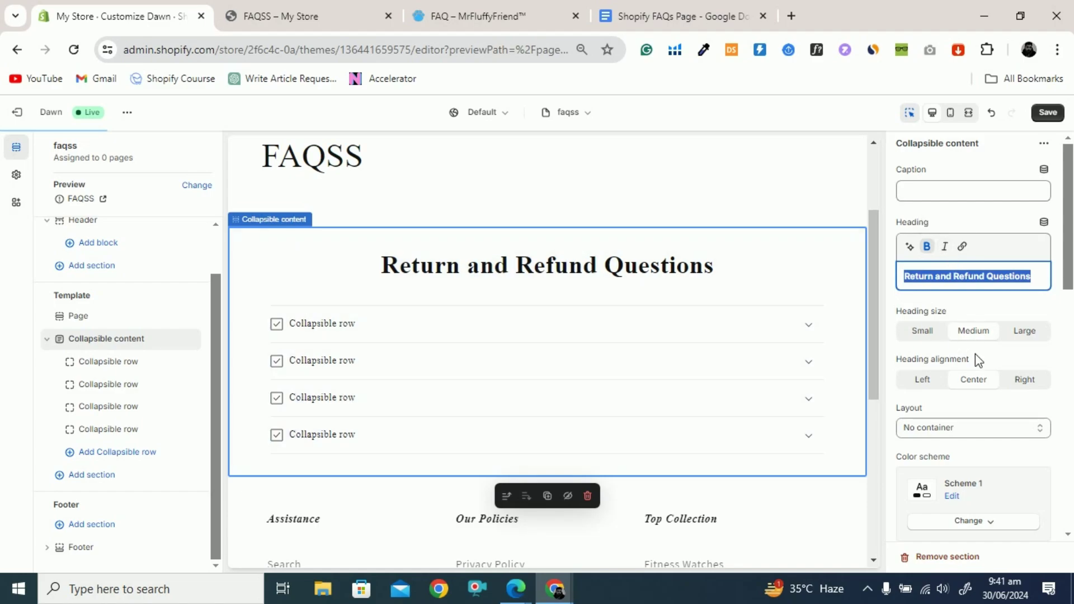
Try the Large heading size, compare it with the MrFluffyFriend FAQ page, and return the size to Medium
{"action": "left_click", "coordinate": [1026, 334]}
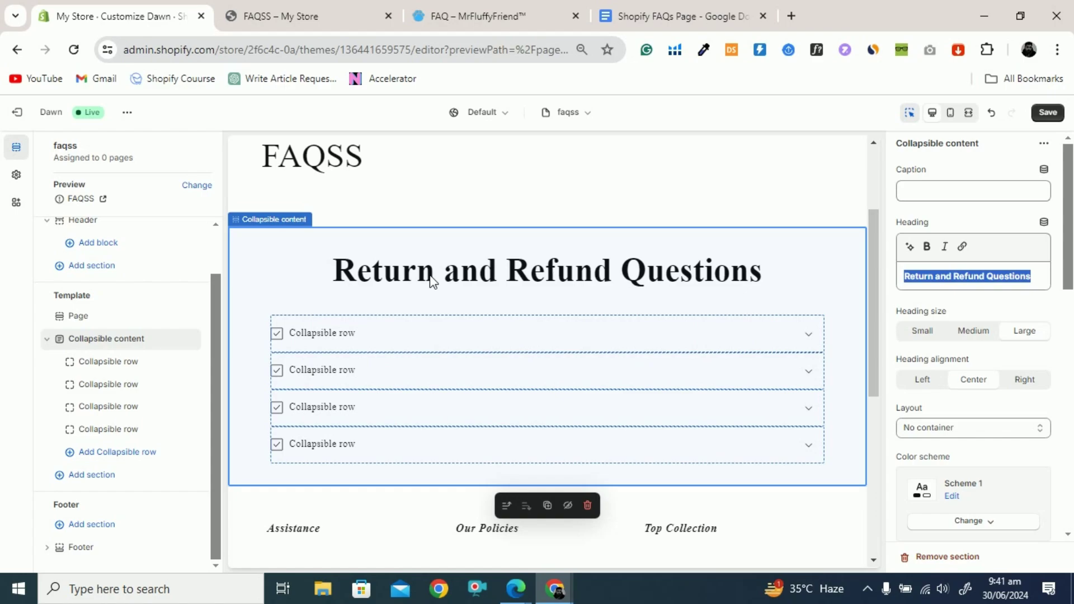
{"action": "left_click", "coordinate": [454, 11]}
{"action": "scroll", "coordinate": [491, 333], "scroll_direction": "up", "scroll_amount": 7}
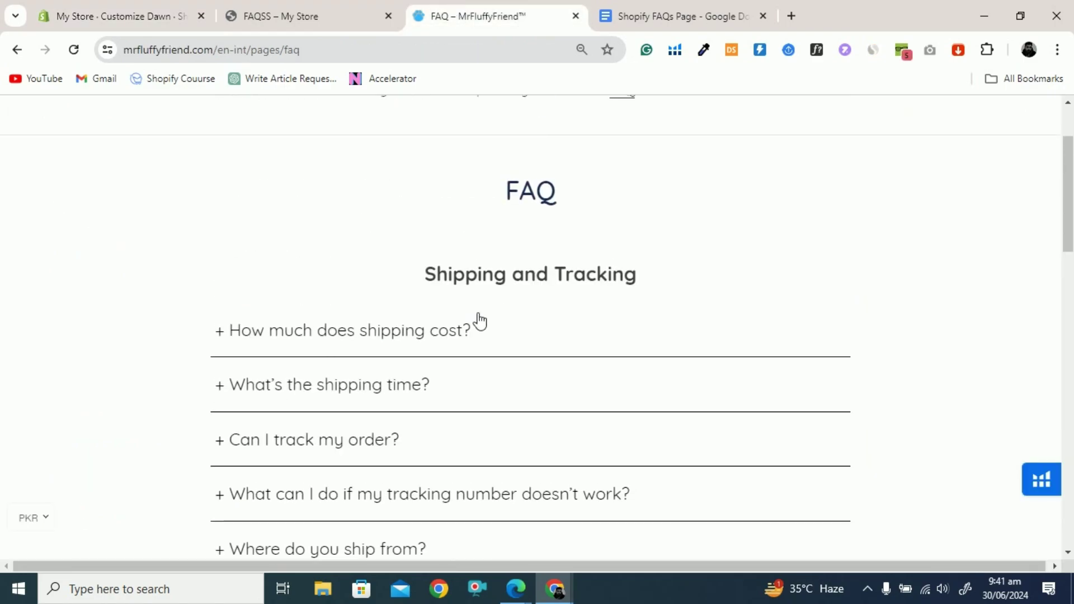
{"action": "left_click", "coordinate": [123, 14]}
{"action": "left_click", "coordinate": [976, 334]}
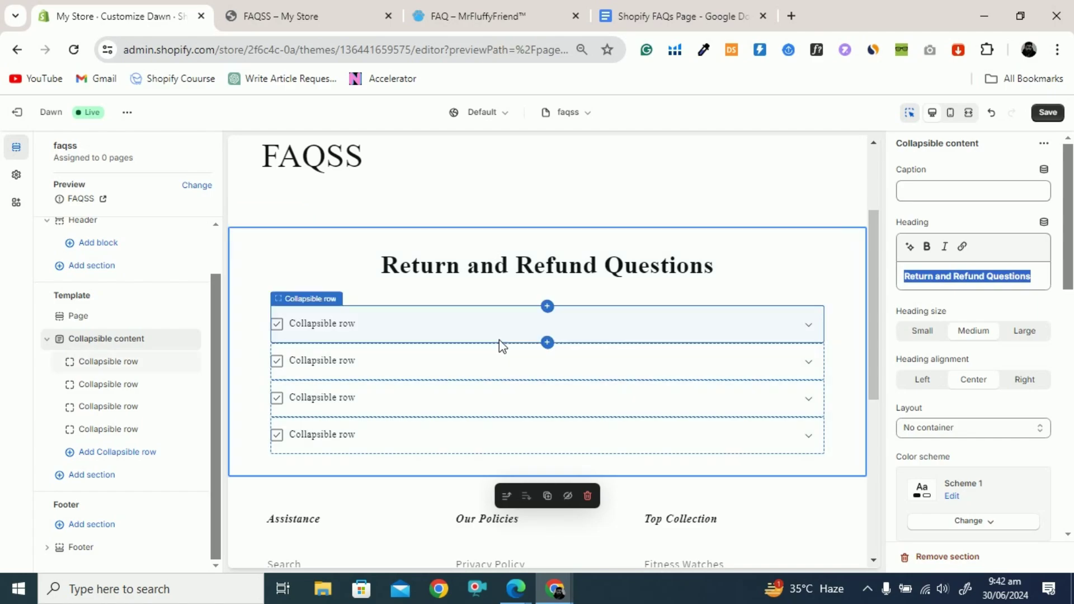
Copy "What is your return policy?" from the Shopify FAQs Page document and set it as the first collapsible row's heading
{"action": "left_click", "coordinate": [662, 8]}
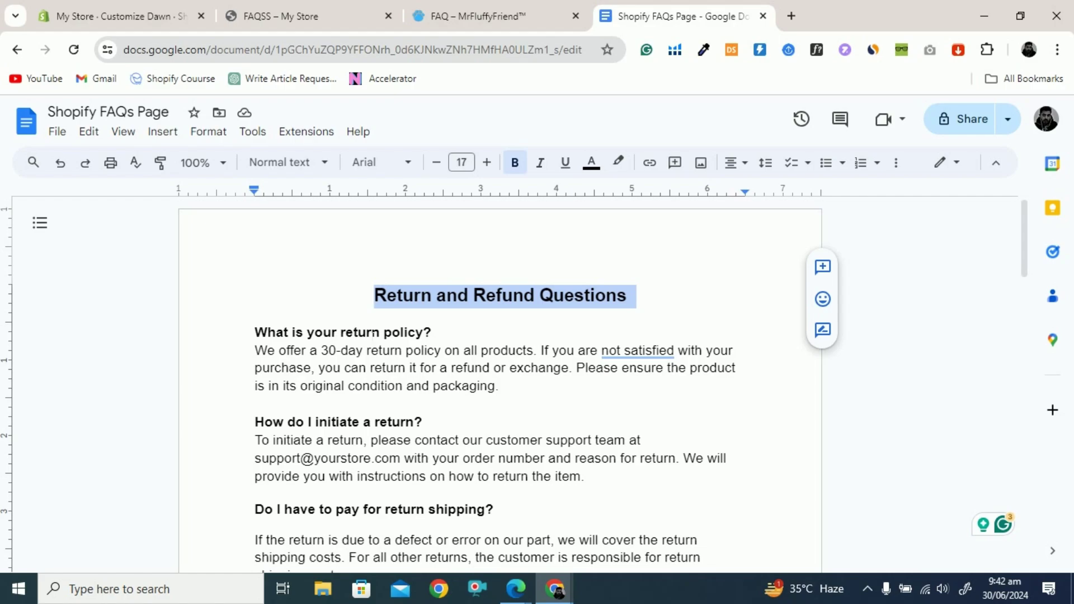
{"action": "left_click_drag", "start_coordinate": [255, 333], "coordinate": [438, 332]}
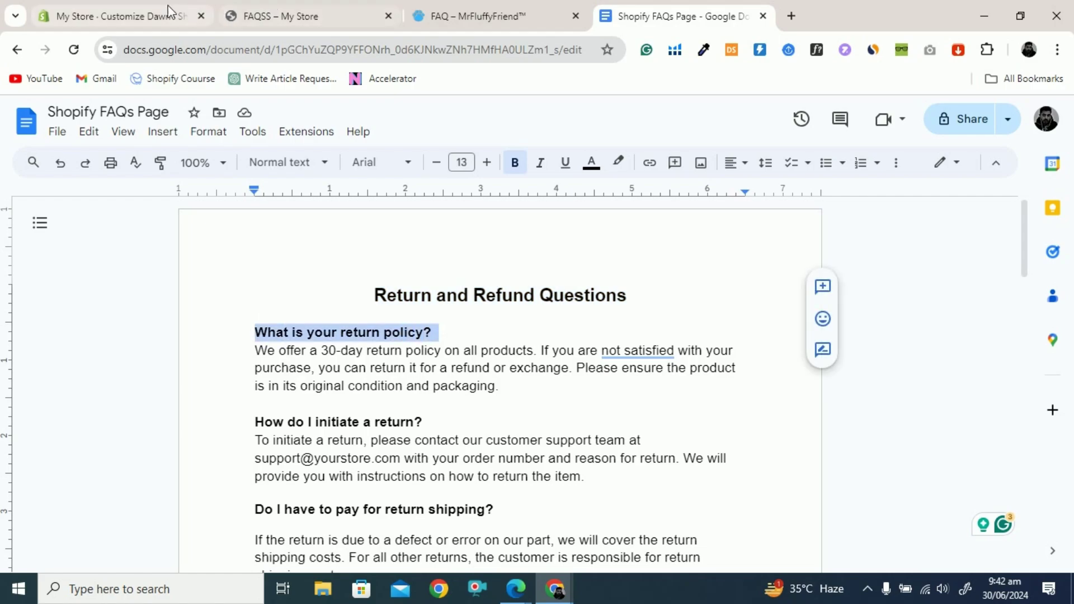
{"action": "left_click", "coordinate": [130, 12]}
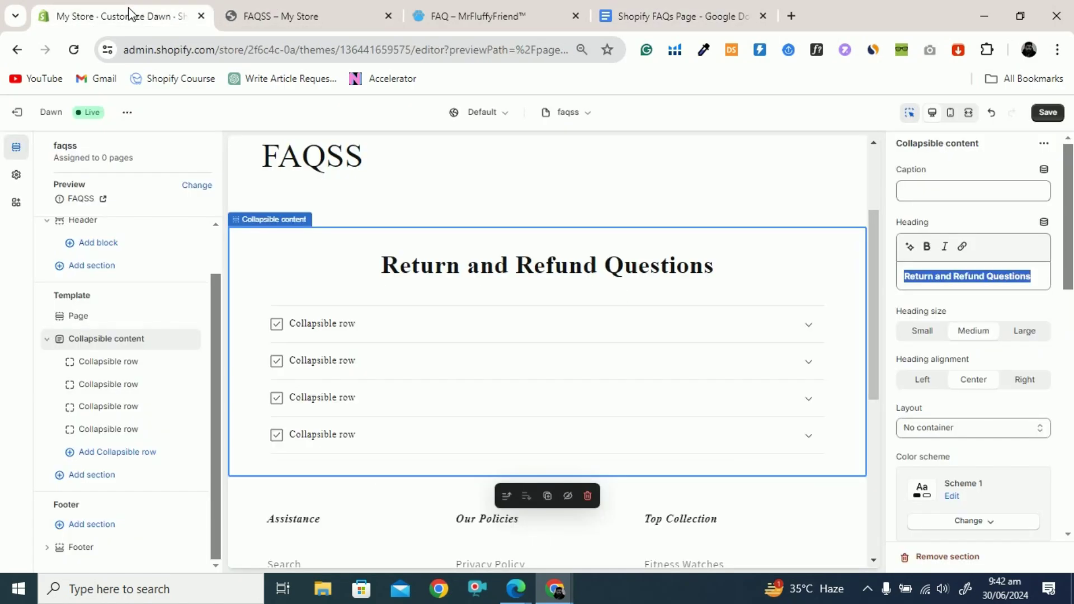
{"action": "left_click", "coordinate": [112, 363]}
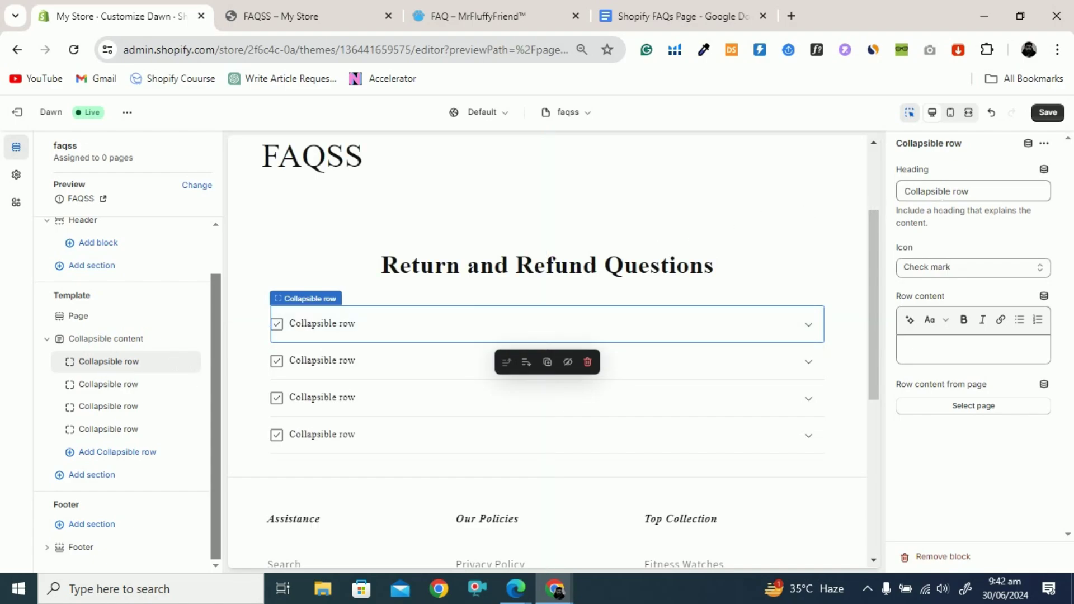
{"action": "triple_click", "coordinate": [967, 192]}
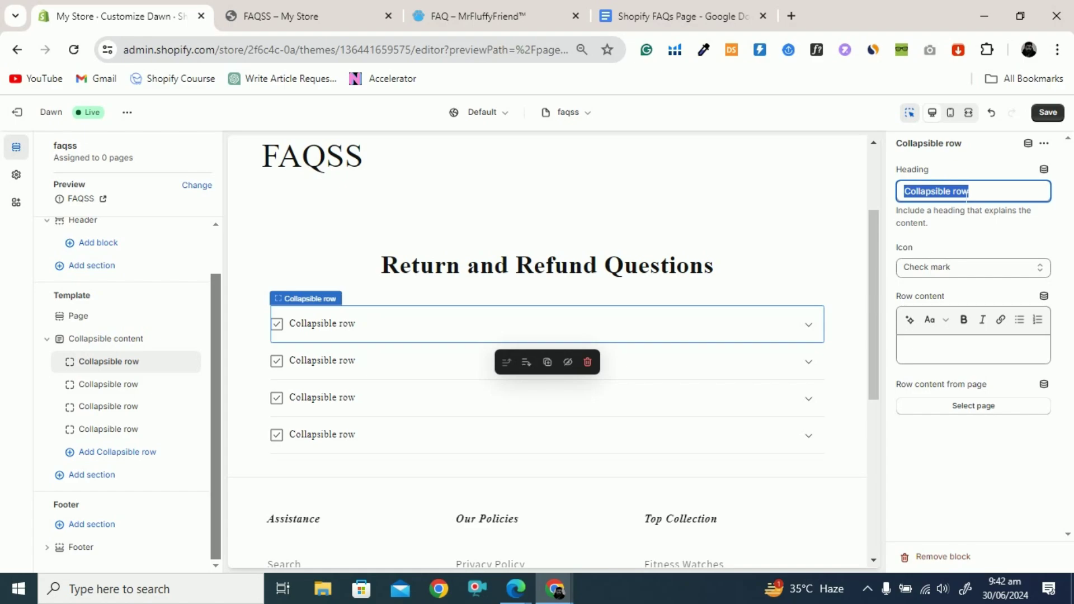
{"action": "type", "text": "What is your return policy?"}
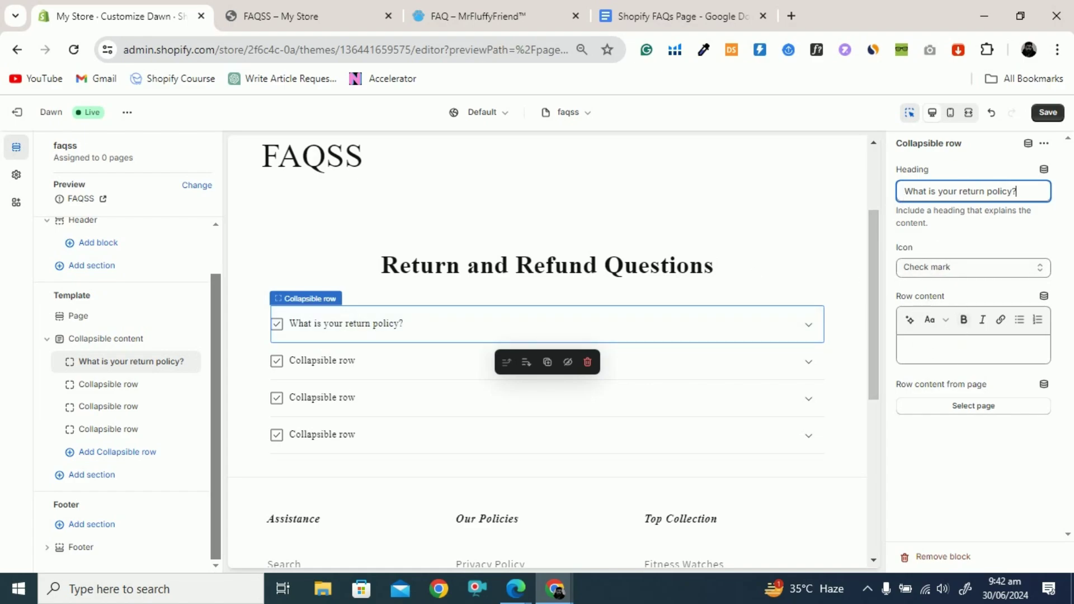
Copy the 30-day return policy answer from the Shopify FAQs Page document into the first collapsible row's content and save the template
{"action": "left_click", "coordinate": [939, 356]}
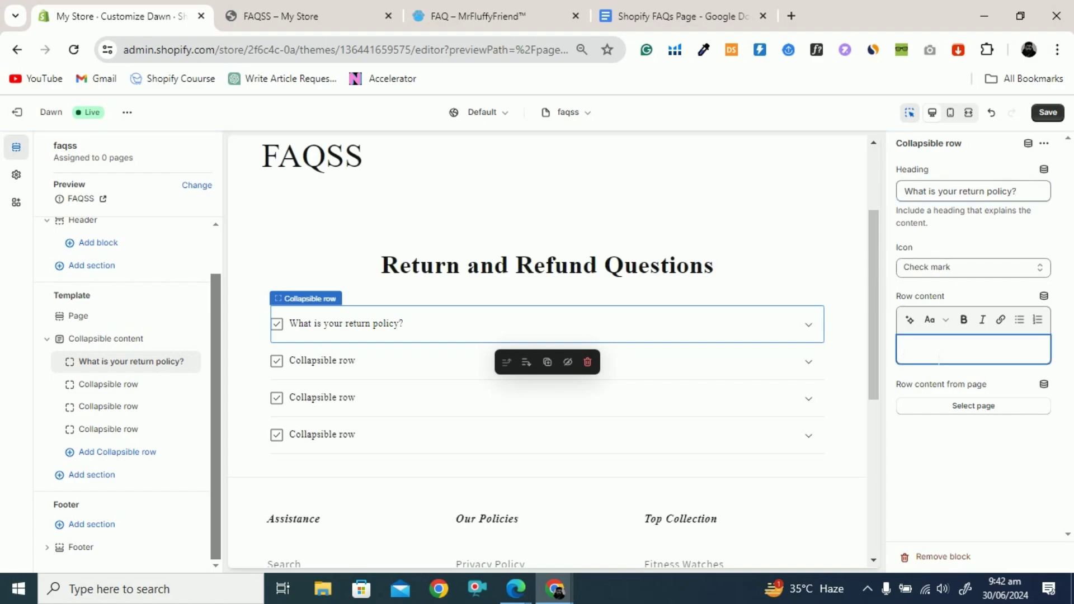
{"action": "left_click", "coordinate": [643, 11]}
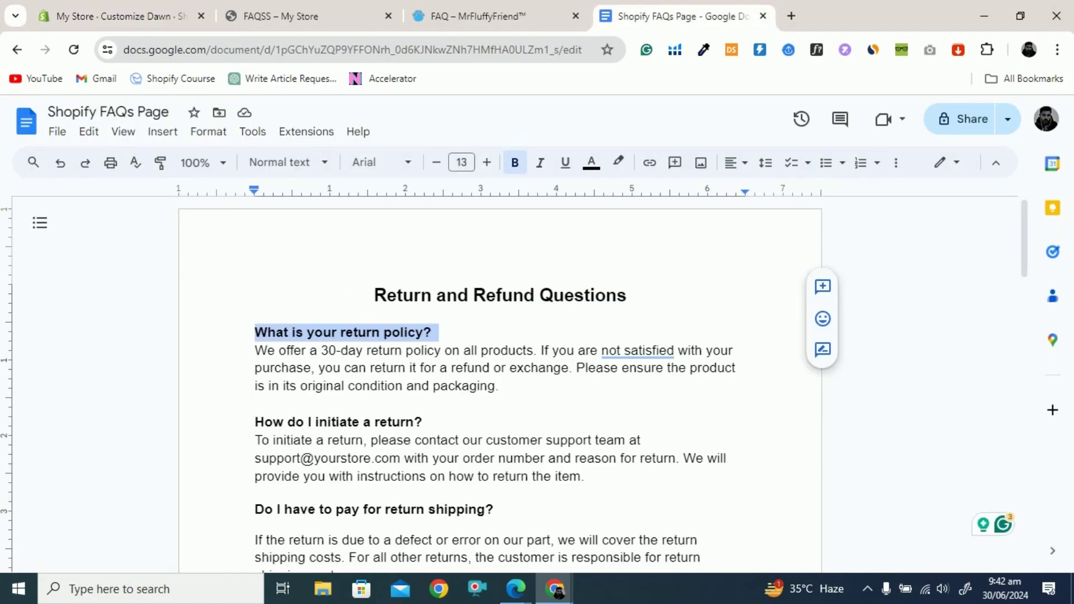
{"action": "left_click_drag", "start_coordinate": [255, 350], "coordinate": [505, 386]}
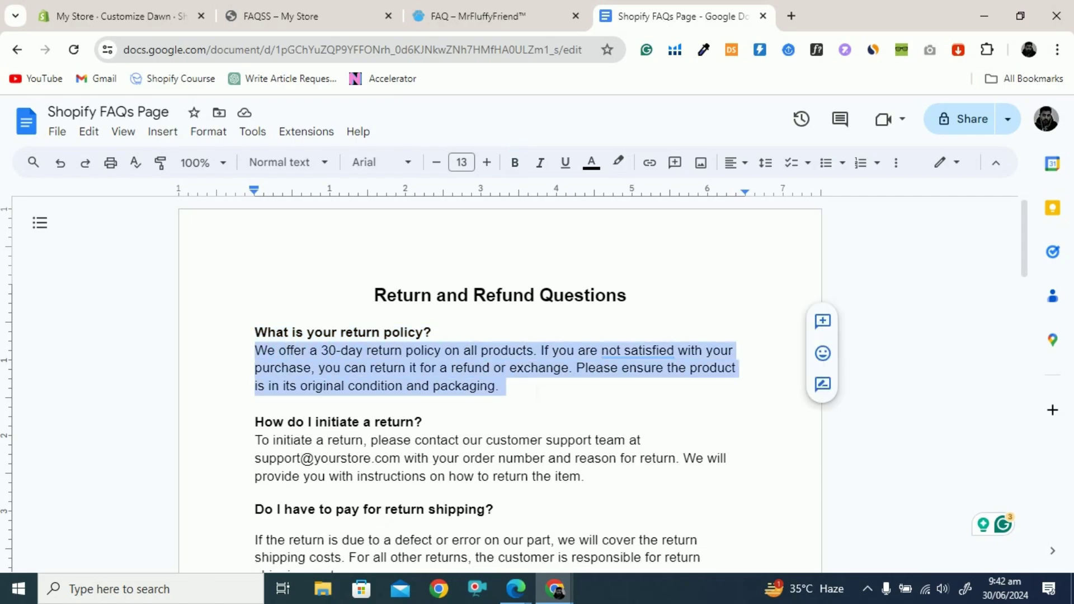
{"action": "key", "text": "ctrl+c"}
{"action": "left_click", "coordinate": [123, 16]}
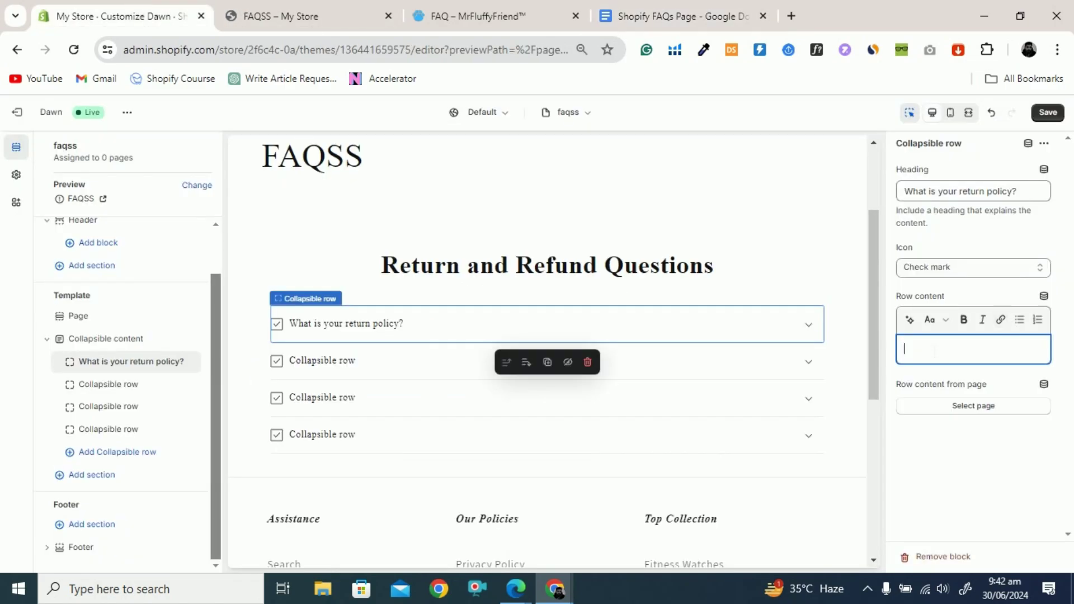
{"action": "key", "text": "ctrl+v"}
{"action": "left_click", "coordinate": [1048, 112]}
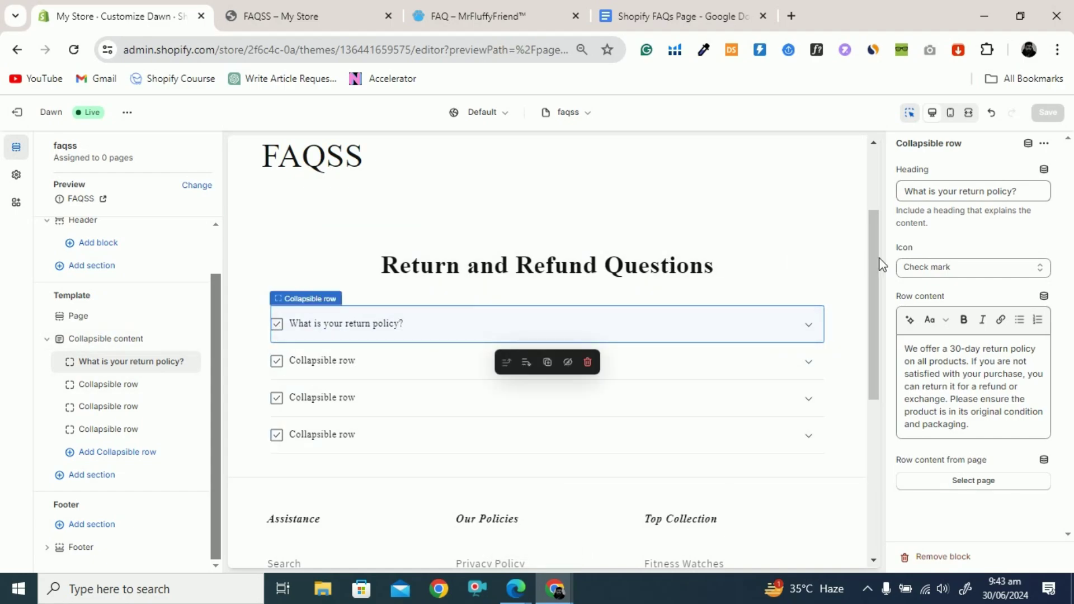
Try the Eye icon on the first collapsible row, compare with the MrFluffyFriend FAQ page, and return the icon to Check mark
{"action": "left_click", "coordinate": [988, 271]}
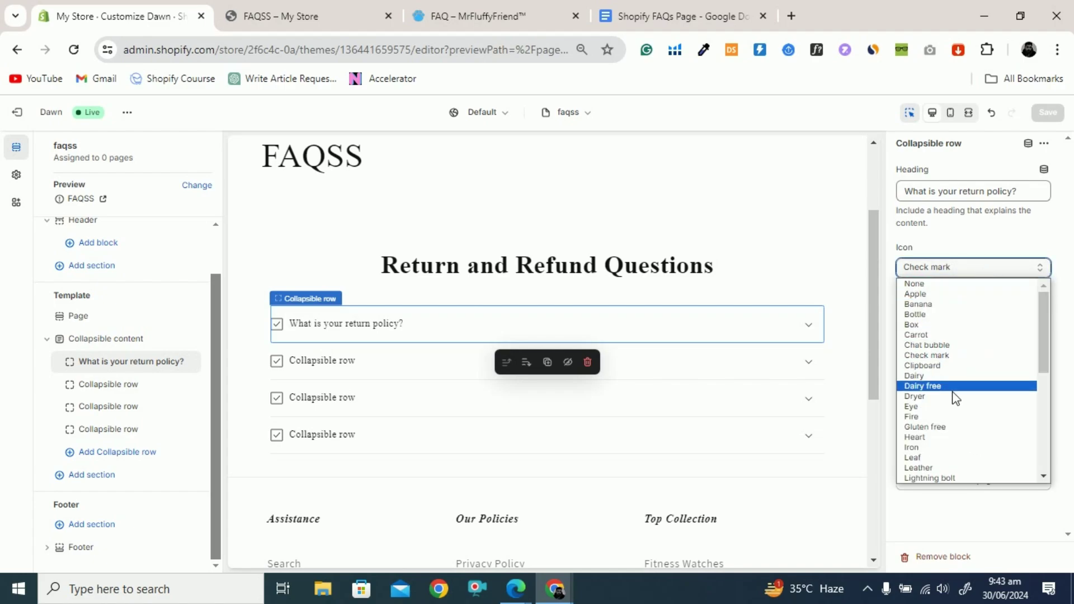
{"action": "left_click", "coordinate": [950, 413]}
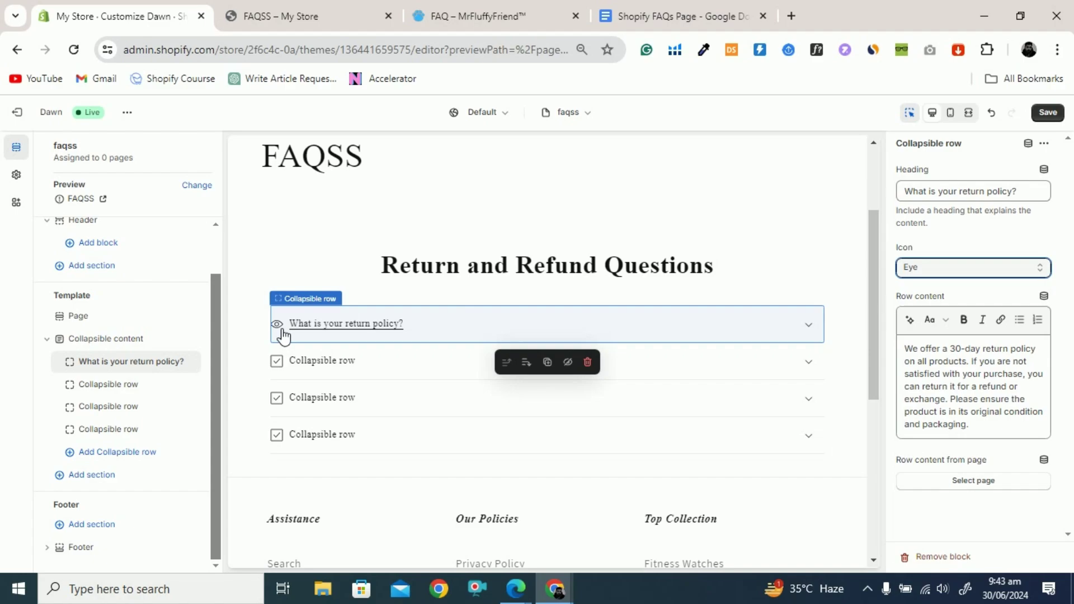
{"action": "left_click", "coordinate": [940, 269]}
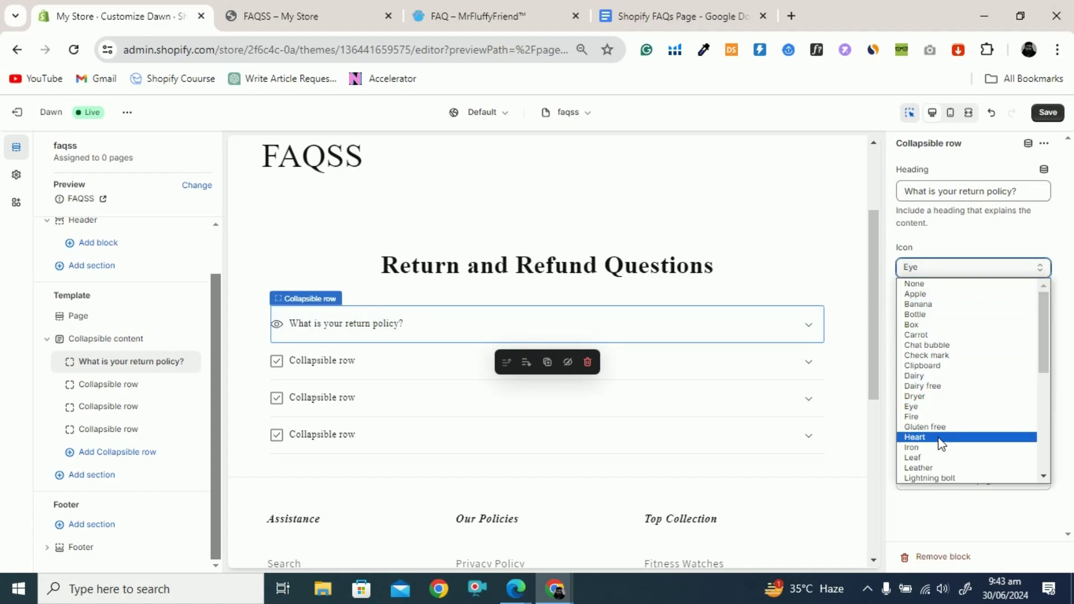
{"action": "scroll", "coordinate": [941, 442], "scroll_direction": "down", "scroll_amount": 3}
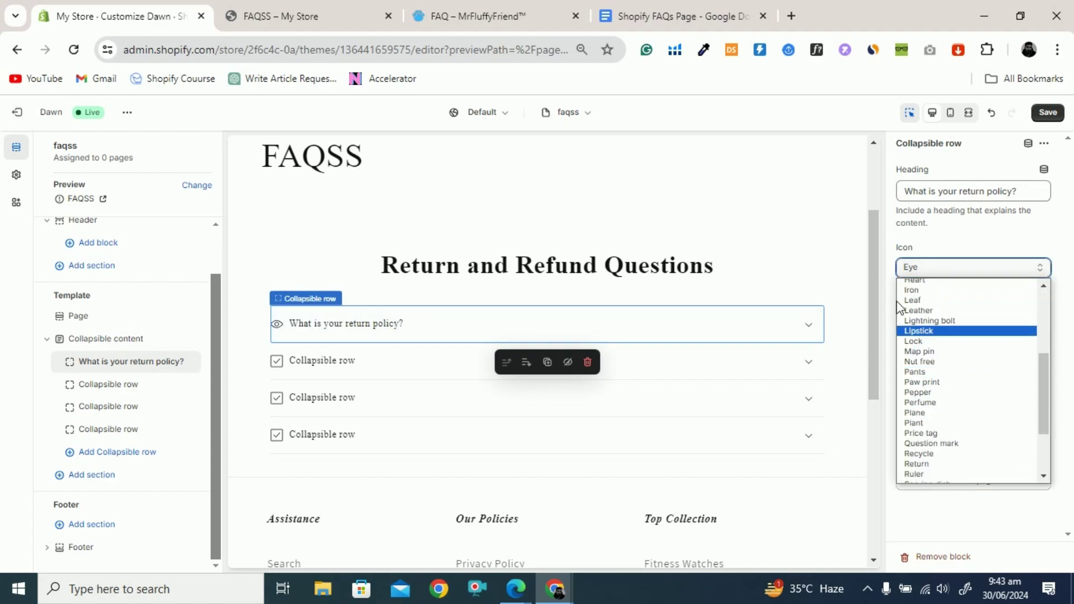
{"action": "left_click", "coordinate": [525, 8]}
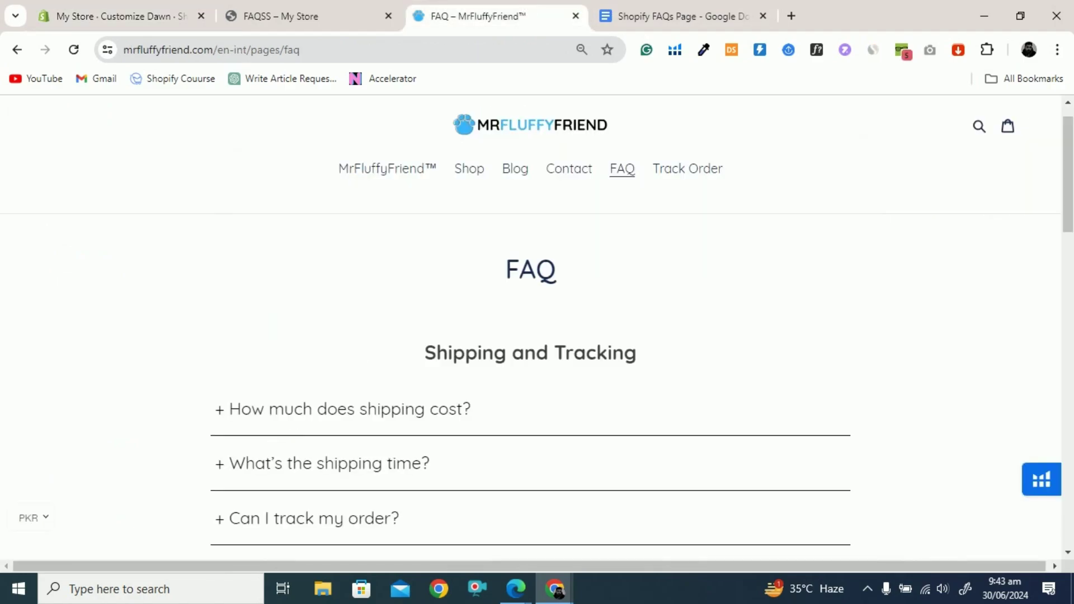
{"action": "left_click", "coordinate": [193, 7]}
{"action": "left_click", "coordinate": [979, 267]}
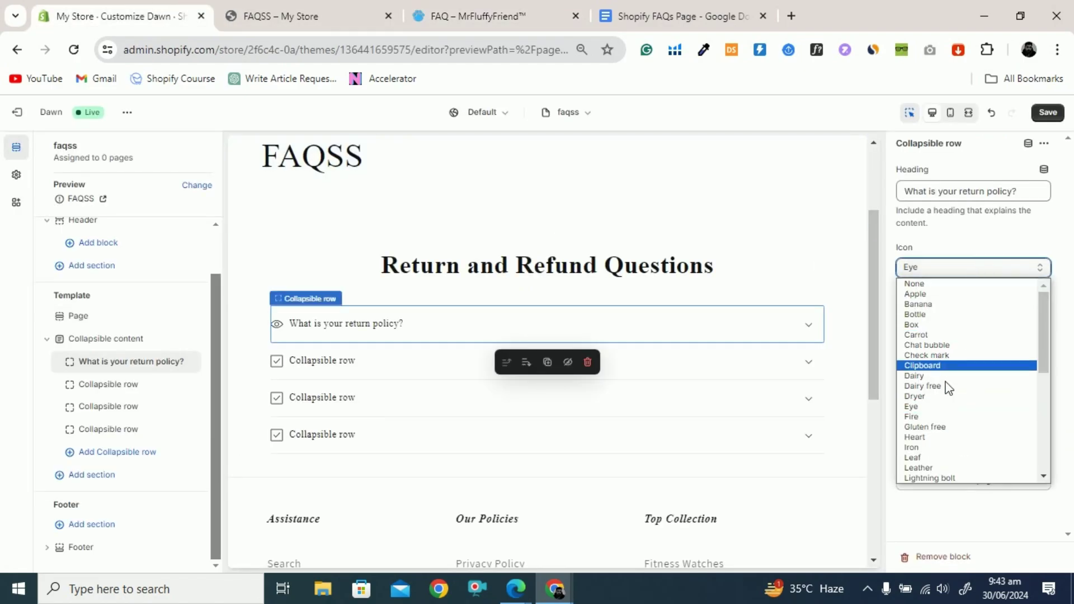
{"action": "scroll", "coordinate": [947, 384], "scroll_direction": "down", "scroll_amount": 8}
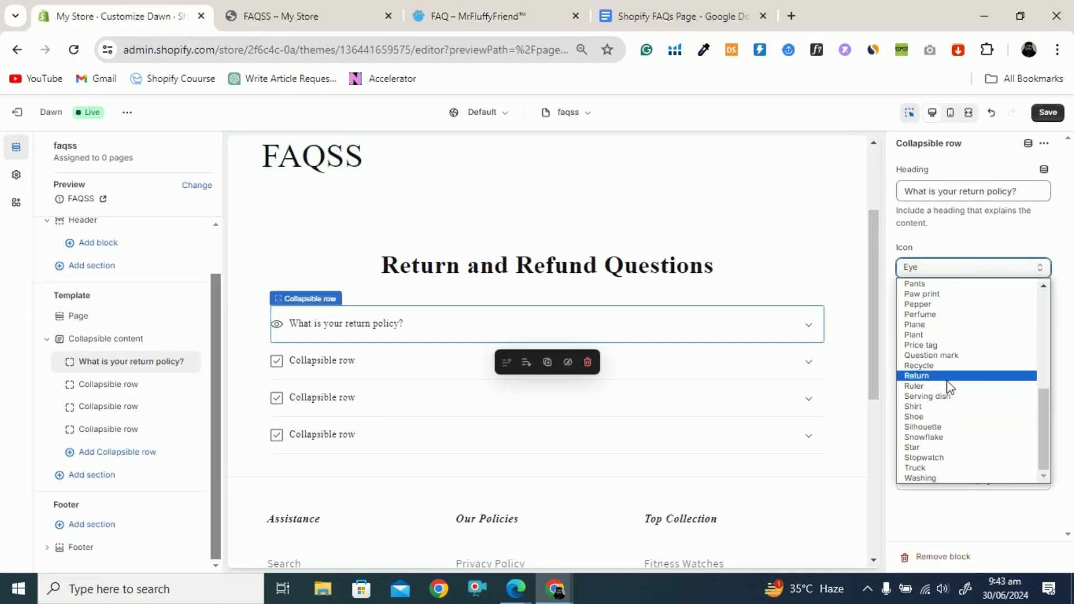
{"action": "scroll", "coordinate": [950, 414], "scroll_direction": "up", "scroll_amount": 8}
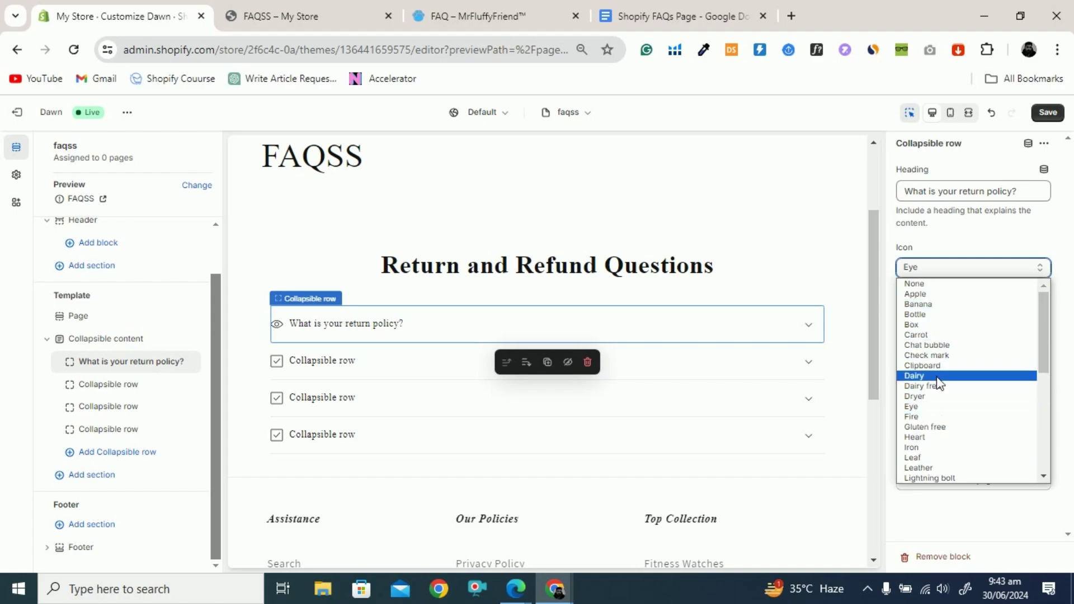
{"action": "left_click", "coordinate": [933, 355]}
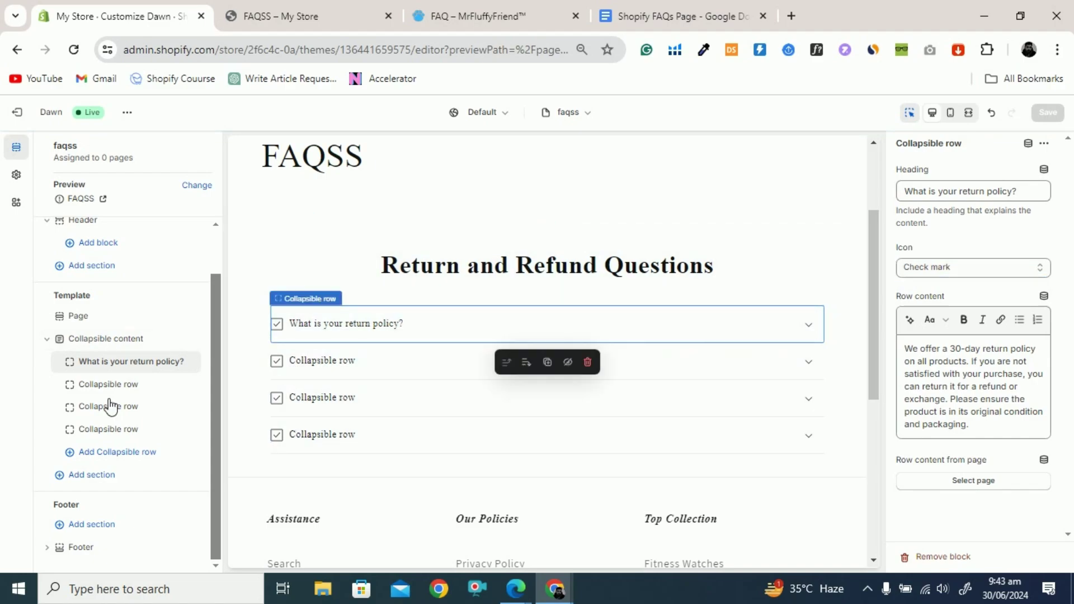
Copy "How do I initiate a return?" from the Shopify FAQs Page document and set it as the second collapsible row's heading
{"action": "left_click", "coordinate": [643, 16]}
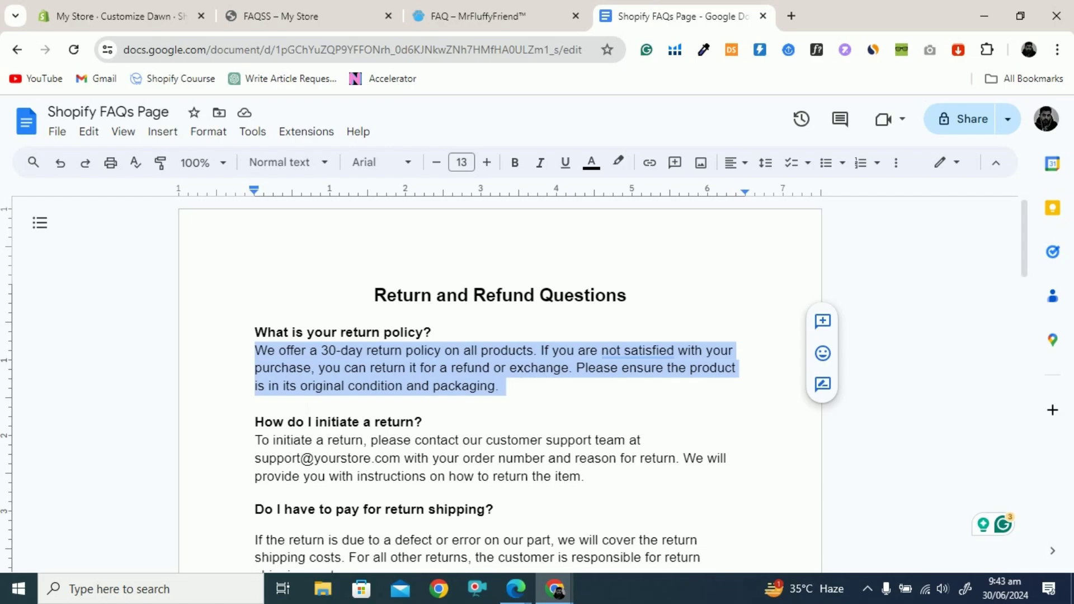
{"action": "scroll", "coordinate": [498, 392], "scroll_direction": "down", "scroll_amount": 3}
{"action": "left_click_drag", "start_coordinate": [255, 265], "coordinate": [429, 265]}
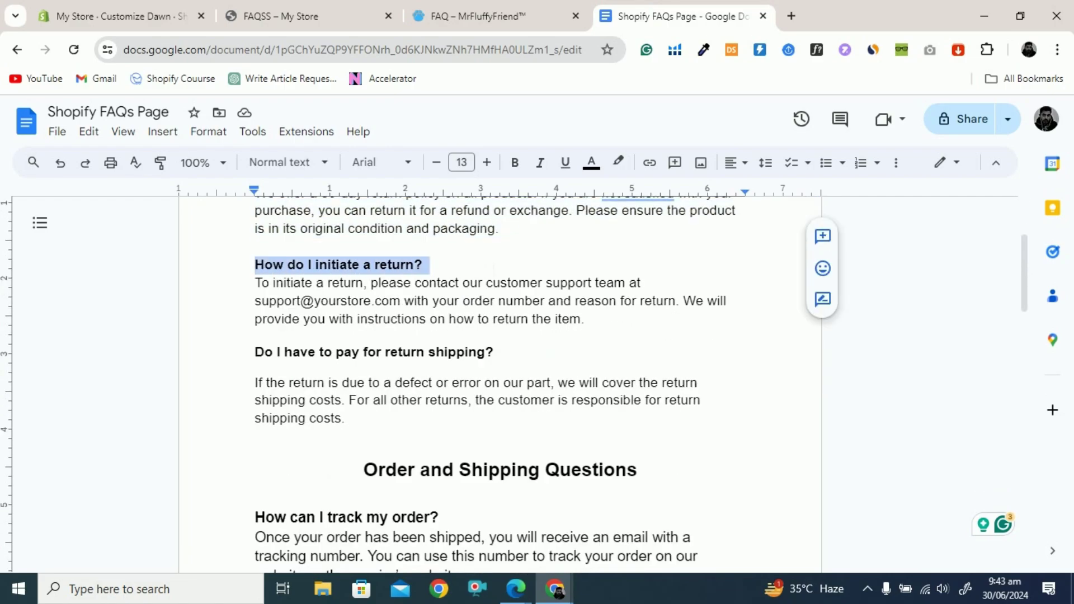
{"action": "left_click", "coordinate": [118, 16]}
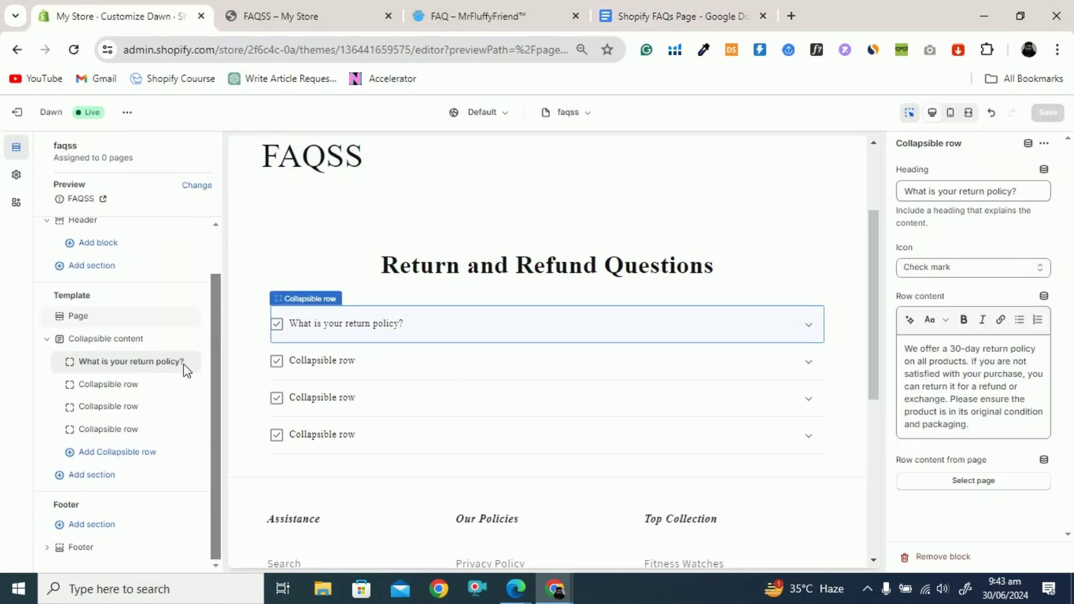
{"action": "left_click", "coordinate": [109, 384]}
{"action": "triple_click", "coordinate": [948, 193]}
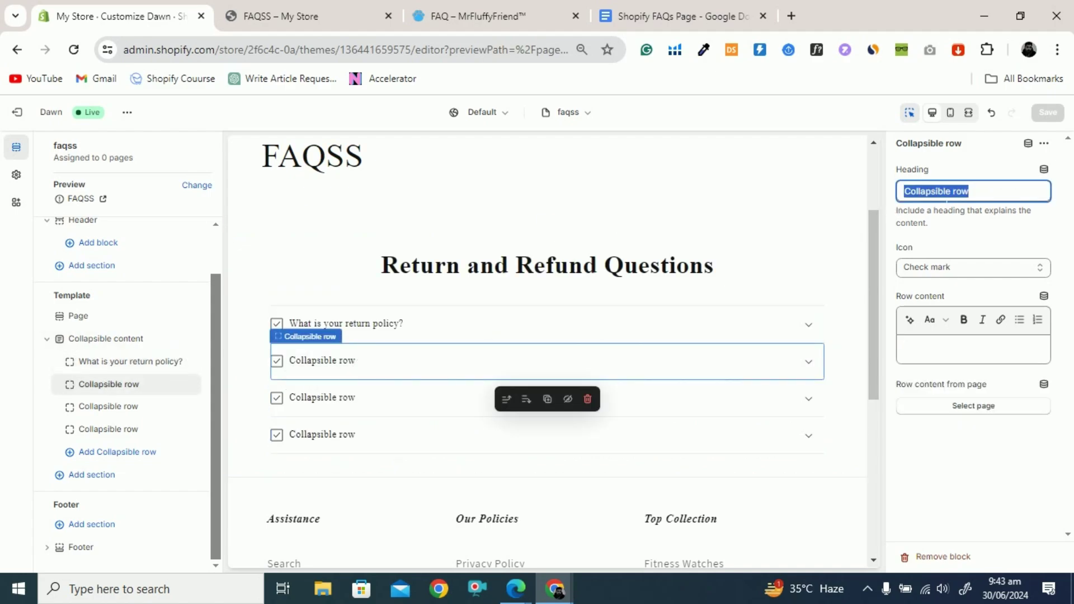
{"action": "key", "text": "ctrl+v"}
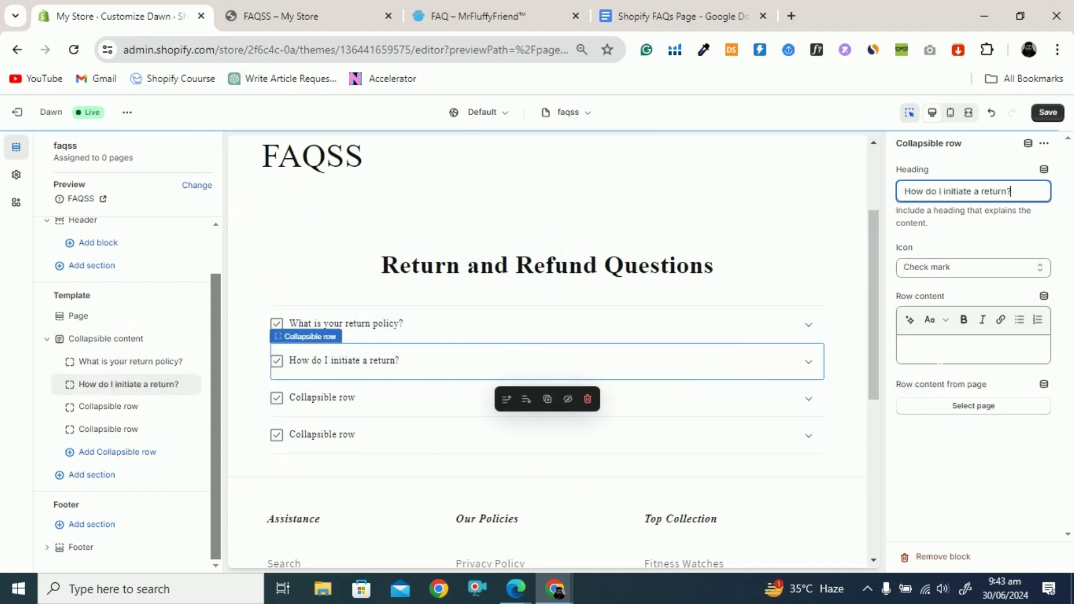
Copy the answer about initiating a return from the Shopify FAQs Page document into the second collapsible row's content
{"action": "left_click", "coordinate": [939, 352]}
{"action": "left_click", "coordinate": [668, 11]}
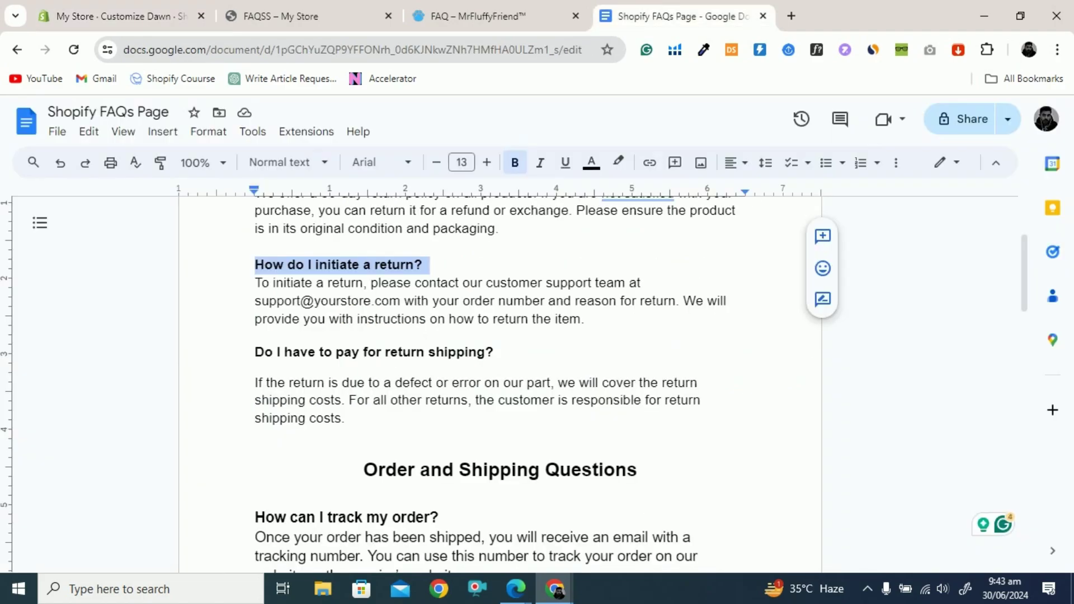
{"action": "left_click_drag", "start_coordinate": [256, 283], "coordinate": [543, 301]}
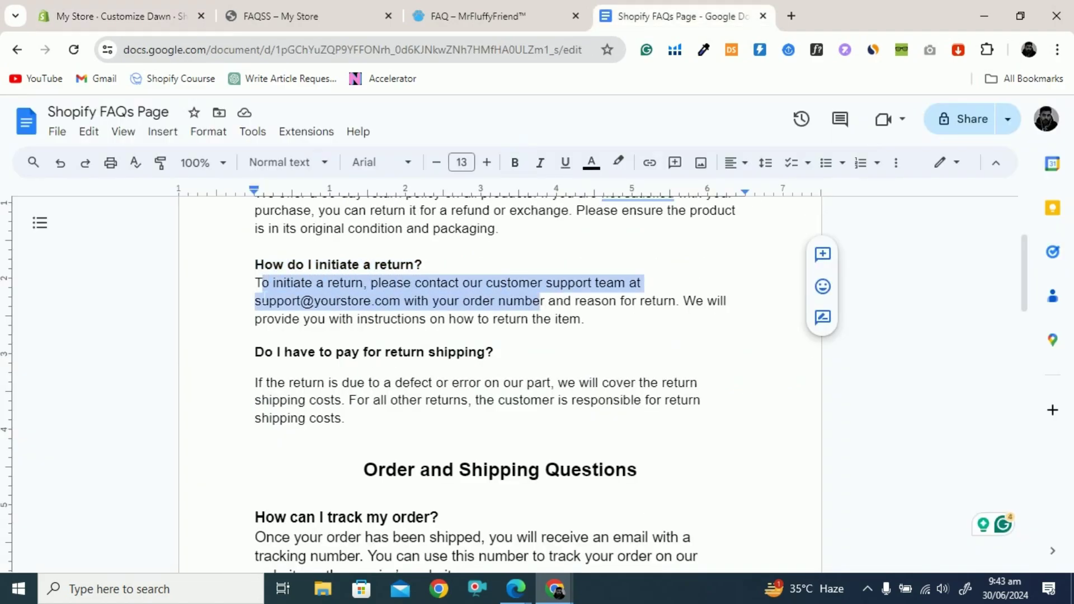
{"action": "left_click", "coordinate": [256, 283]}
{"action": "left_click_drag", "start_coordinate": [256, 283], "coordinate": [596, 319]}
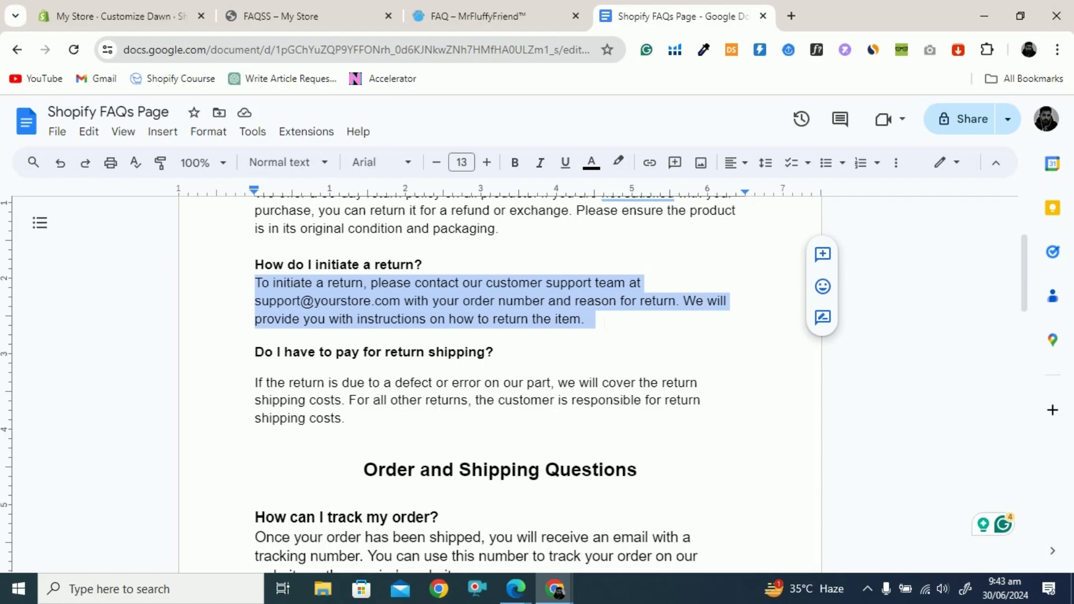
{"action": "key", "text": "ctrl+c"}
{"action": "left_click", "coordinate": [159, 9]}
{"action": "key", "text": "ctrl+v"}
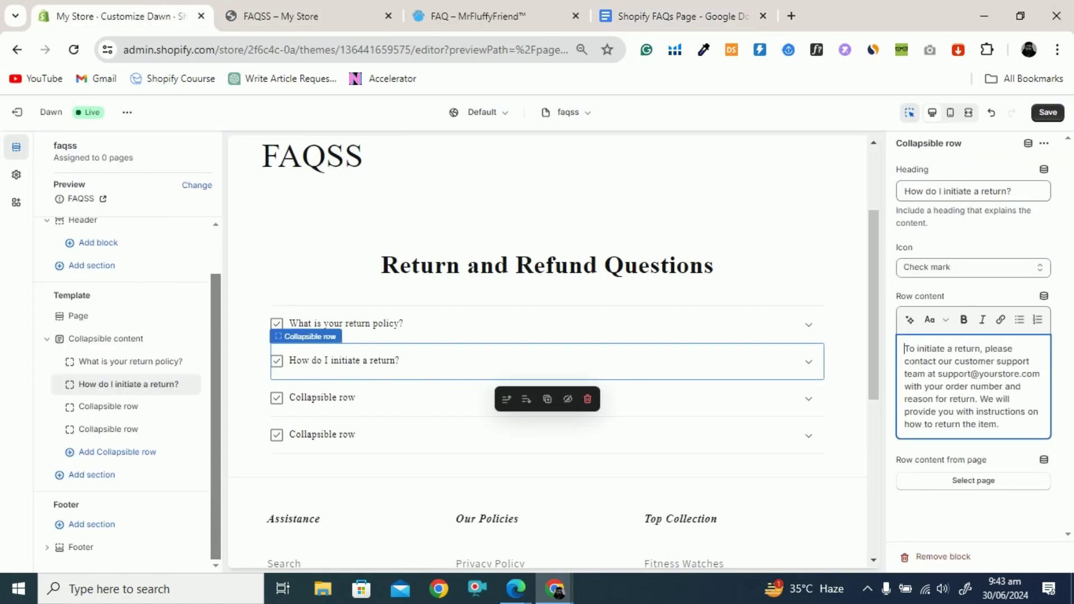
Examine the paragraph and heading styles available for the second row's whole content text, keeping Paragraph
{"action": "key", "text": "shift+Down"}
{"action": "key", "text": "shift+Down"}
{"action": "key", "text": "shift+Down"}
{"action": "key", "text": "shift+Down"}
{"action": "key", "text": "shift+Down"}
{"action": "key", "text": "shift+Down"}
{"action": "key", "text": "shift+Down"}
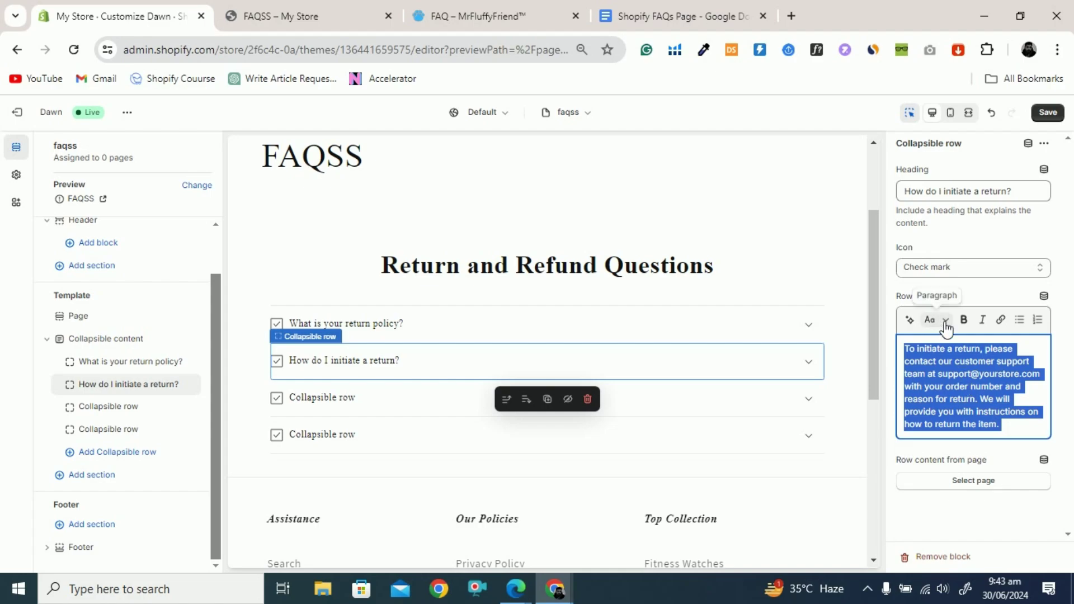
{"action": "left_click", "coordinate": [945, 324]}
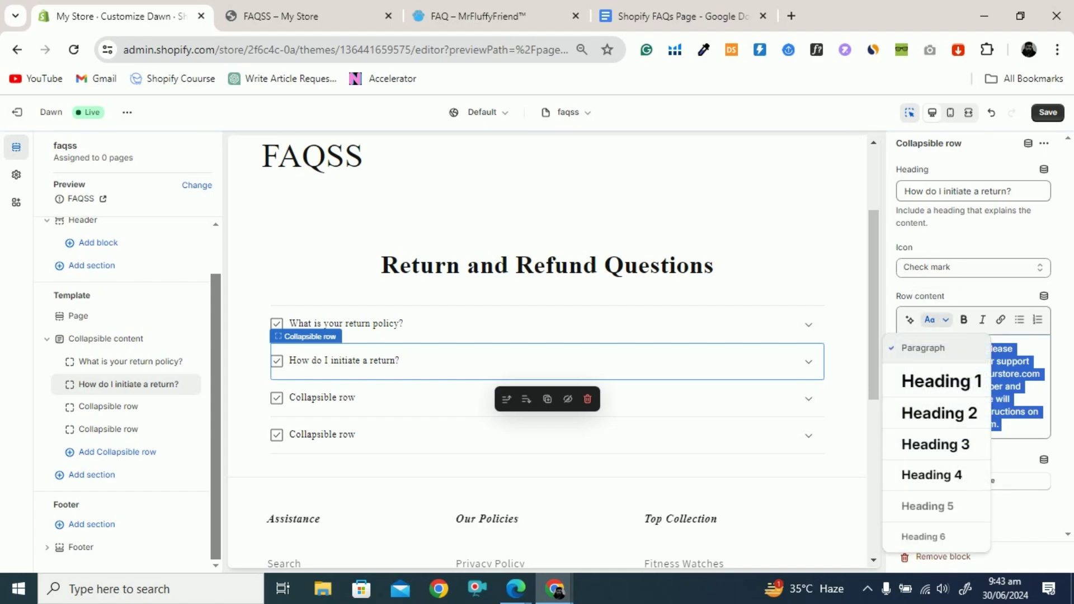
{"action": "left_click", "coordinate": [1024, 374]}
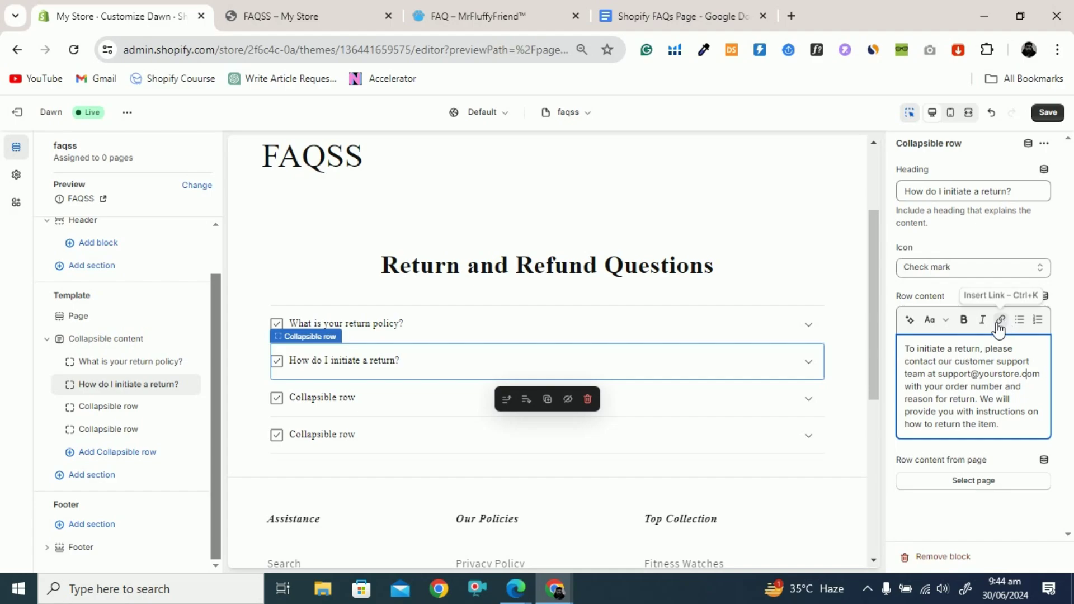
Save the template, and set the third collapsible row's heading to "Do I have to pay for return shipping?" copied from the Shopify FAQs Page document
{"action": "left_click", "coordinate": [1047, 112]}
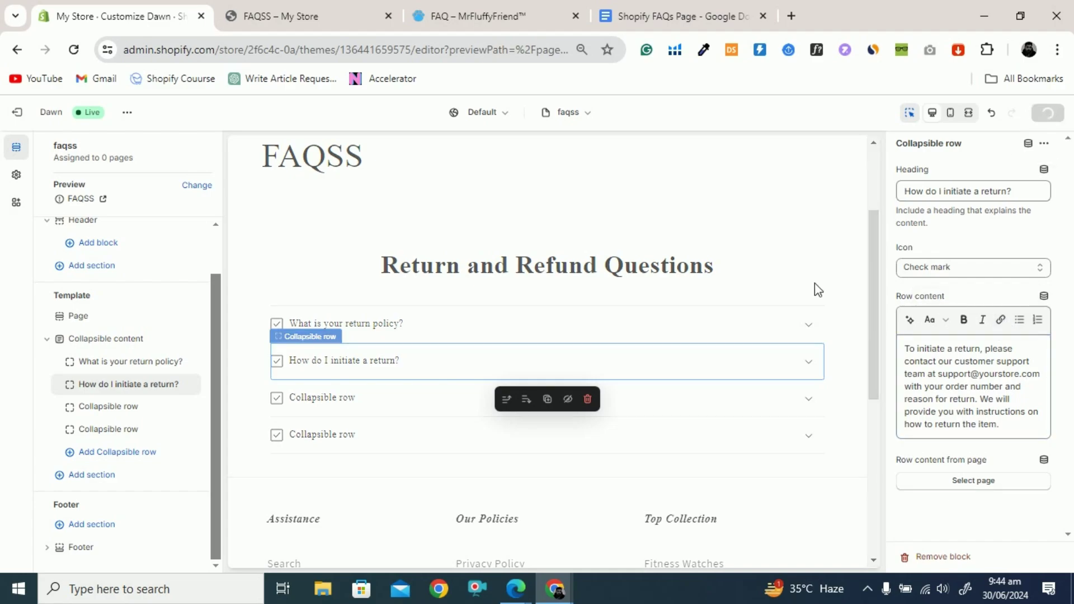
{"action": "left_click", "coordinate": [678, 14]}
{"action": "left_click_drag", "start_coordinate": [255, 353], "coordinate": [514, 365]}
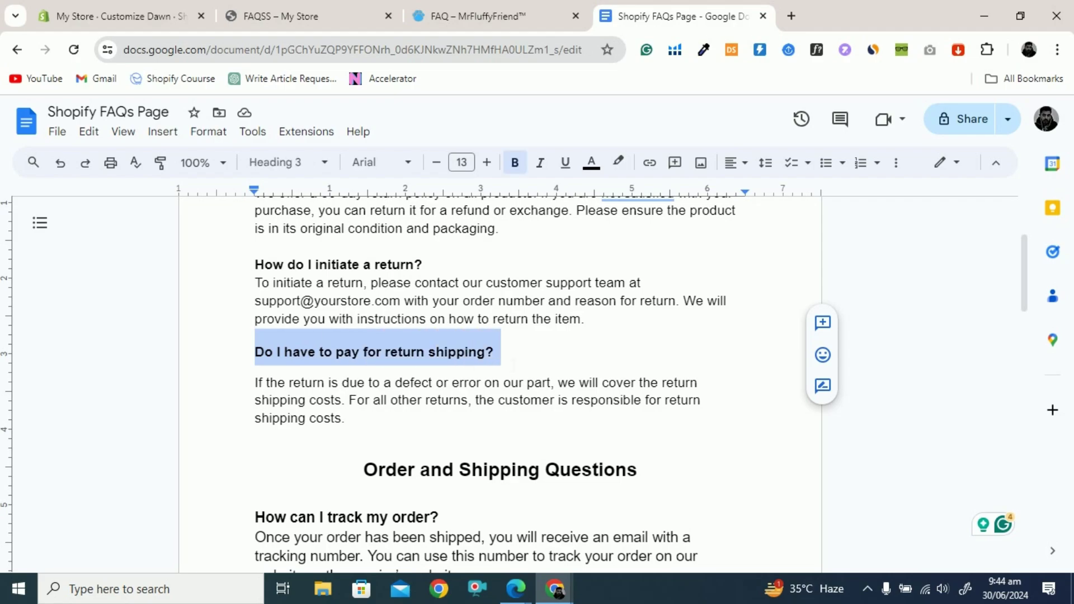
{"action": "left_click", "coordinate": [131, 12]}
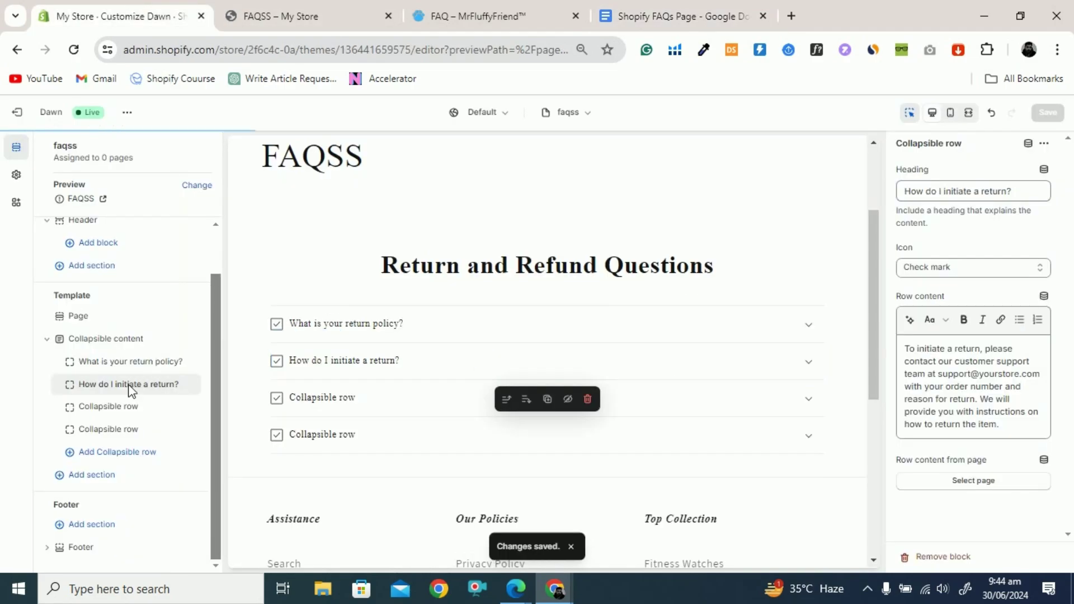
{"action": "left_click", "coordinate": [106, 409]}
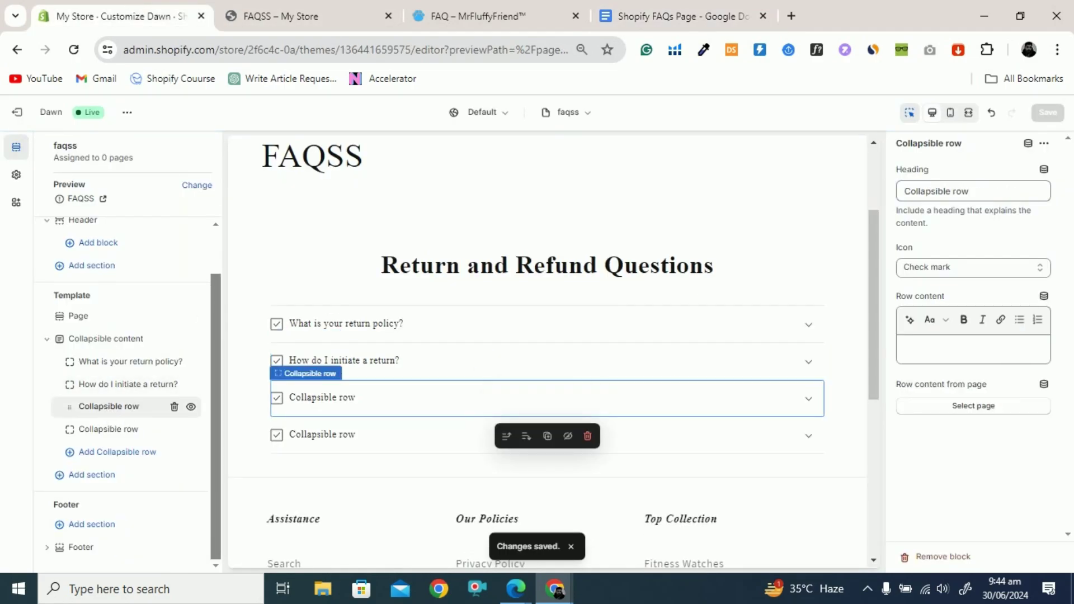
{"action": "triple_click", "coordinate": [945, 190]}
{"action": "key", "text": "ctrl+v"}
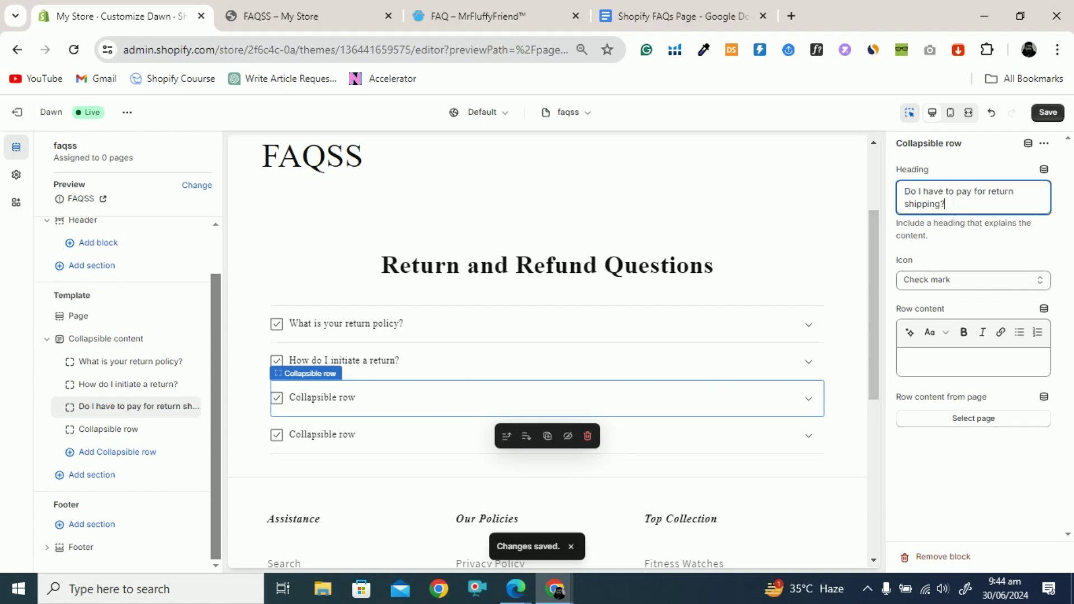
Copy the return shipping costs answer from the Shopify FAQs Page document into the third collapsible row's content and save the template
{"action": "left_click", "coordinate": [712, 8]}
{"action": "left_click_drag", "start_coordinate": [255, 383], "coordinate": [372, 429]}
{"action": "left_click", "coordinate": [143, 14]}
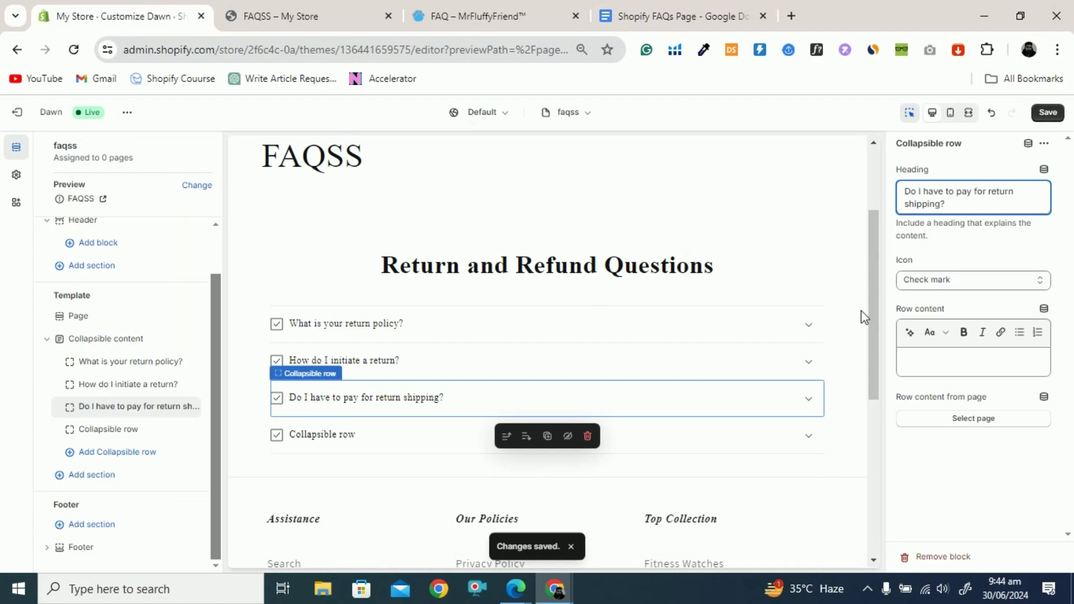
{"action": "left_click", "coordinate": [973, 362]}
{"action": "key", "text": "ctrl+v"}
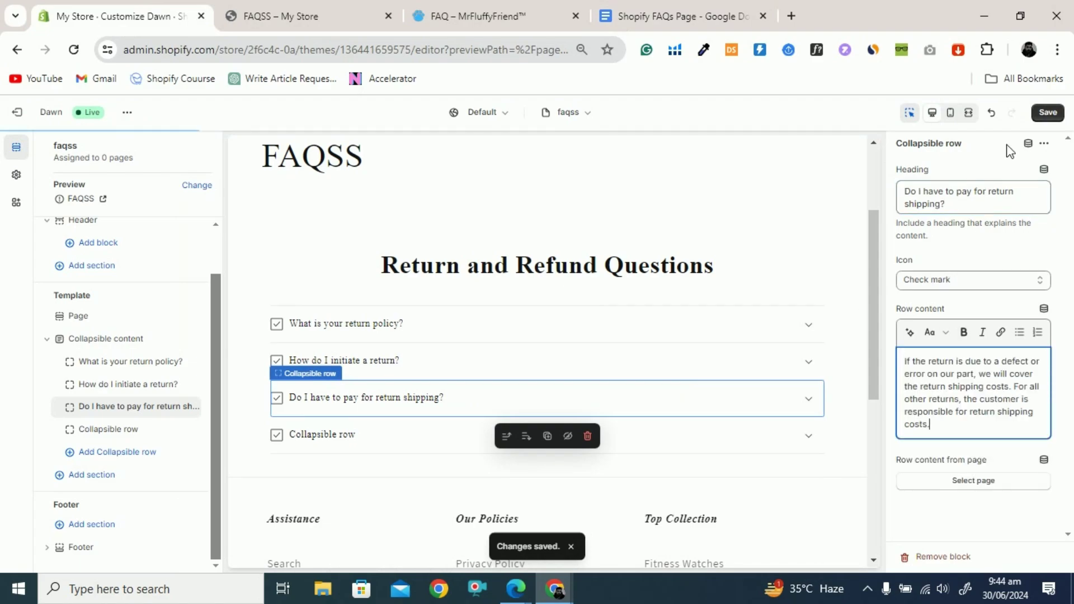
{"action": "left_click", "coordinate": [1048, 112]}
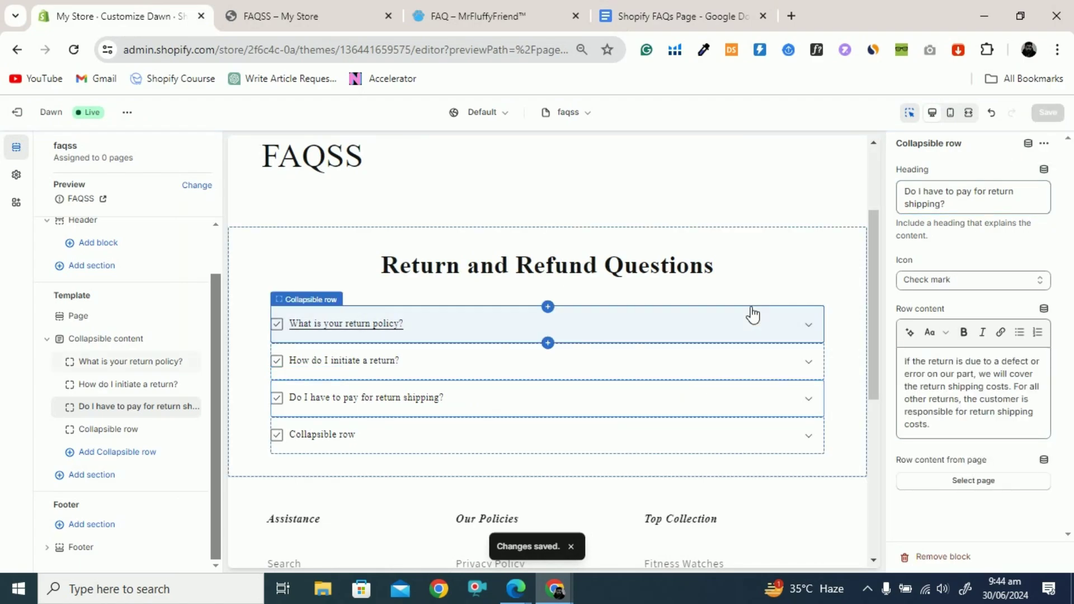
Hide the unused fourth collapsible row in the Return and Refund Questions section and delete it
{"action": "left_click", "coordinate": [651, 6]}
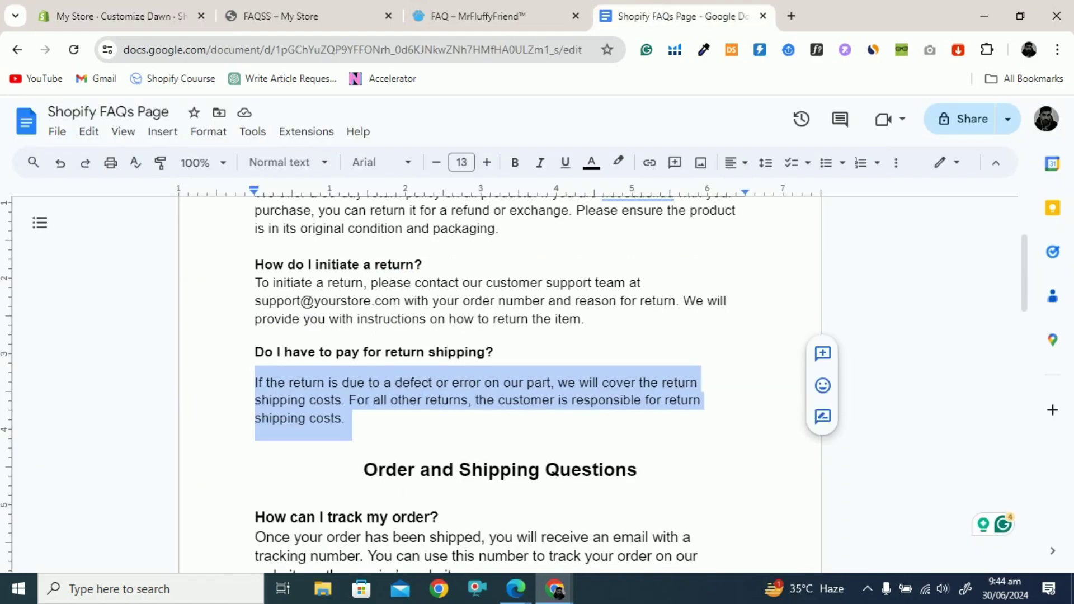
{"action": "left_click", "coordinate": [112, 16]}
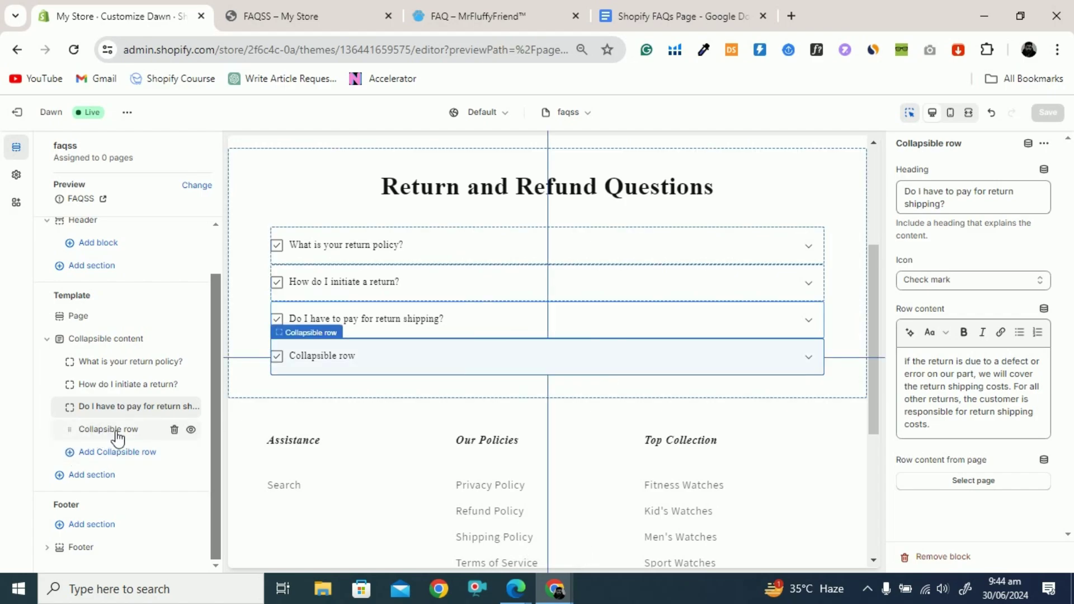
{"action": "left_click", "coordinate": [191, 430]}
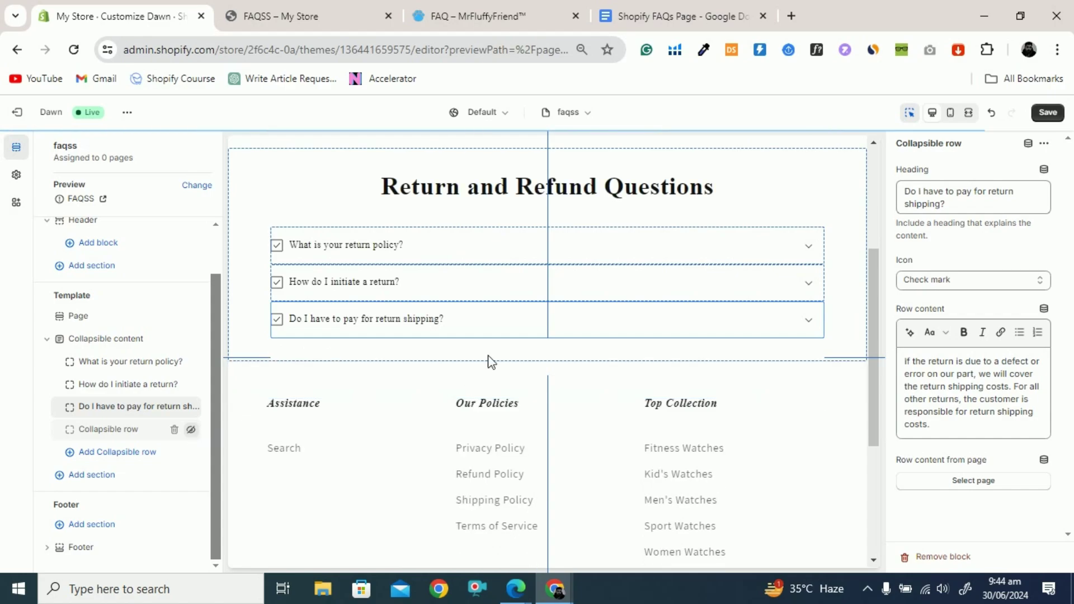
{"action": "left_click", "coordinate": [177, 430]}
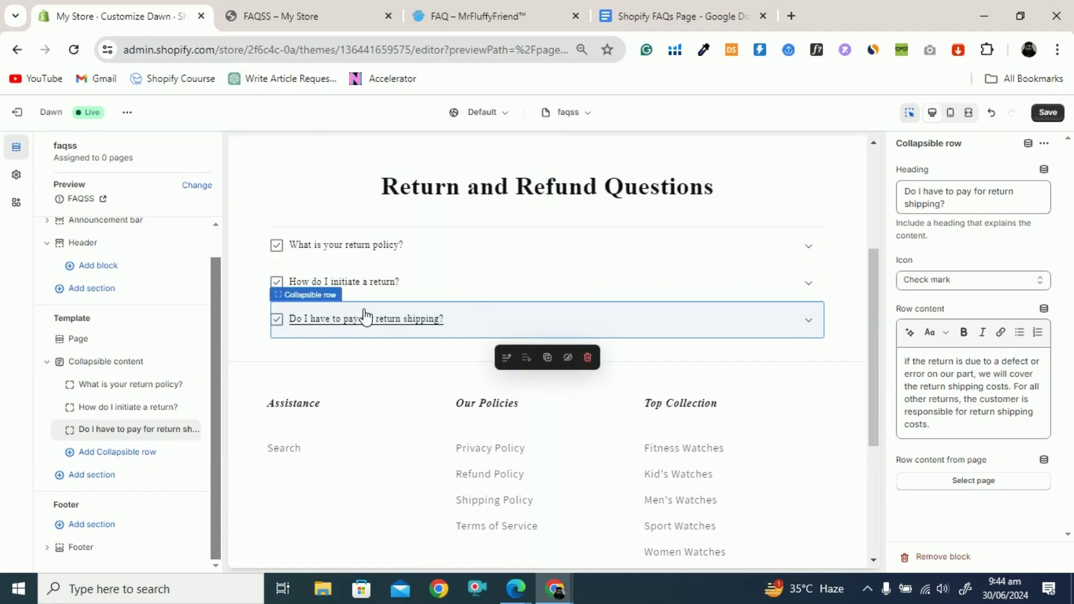
Add another collapsible row below the return shipping question and delete it again
{"action": "left_click", "coordinate": [118, 452]}
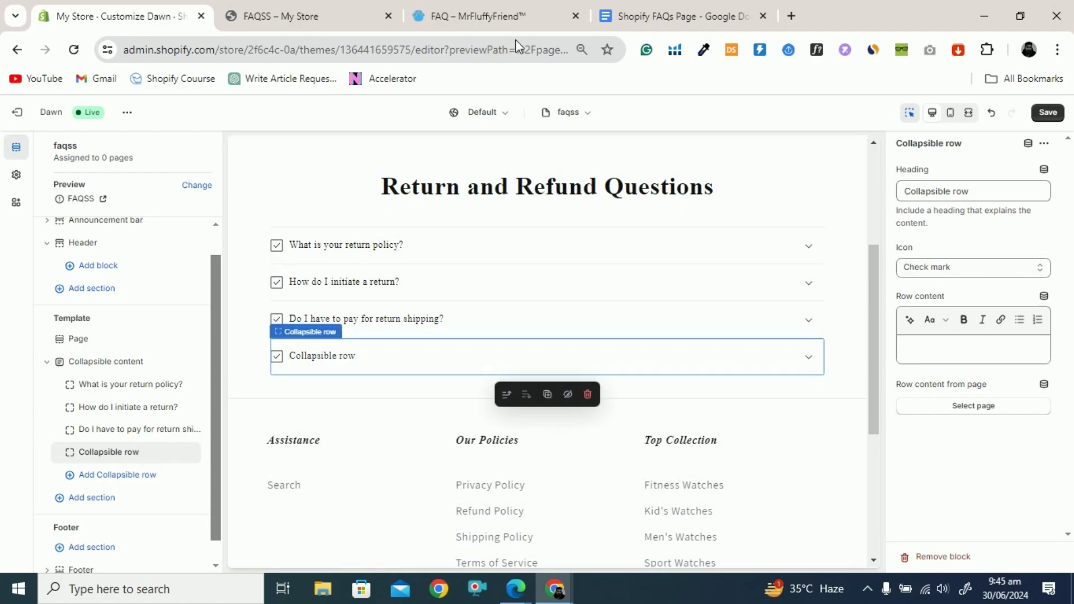
{"action": "mouse_move", "coordinate": [128, 456]}
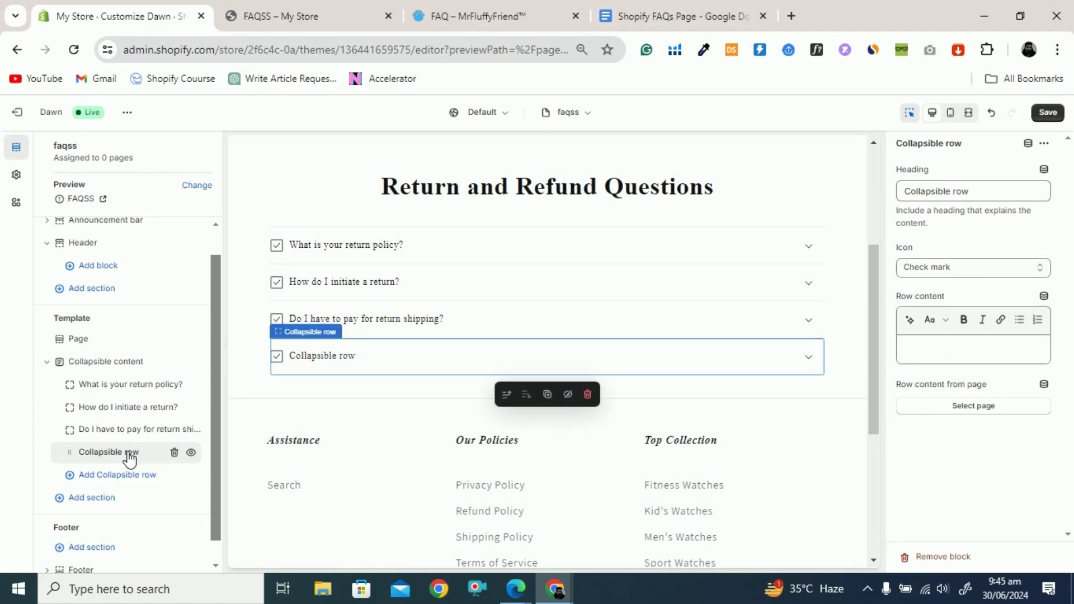
{"action": "left_click", "coordinate": [174, 453]}
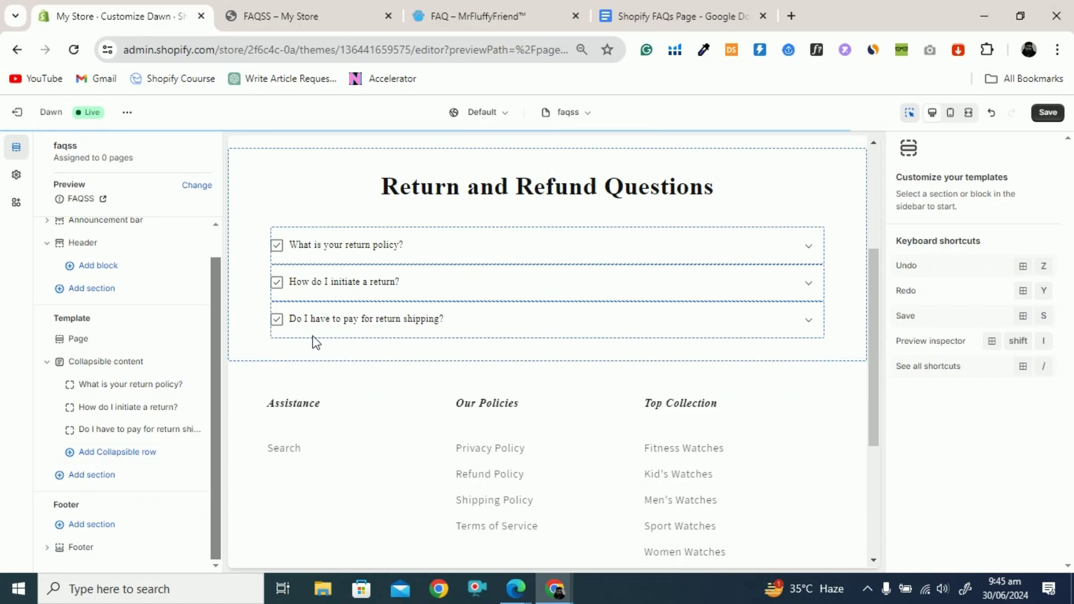
Copy the "Order and Shipping Questions" title from the Shopify FAQs Page document
{"action": "left_click", "coordinate": [666, 16]}
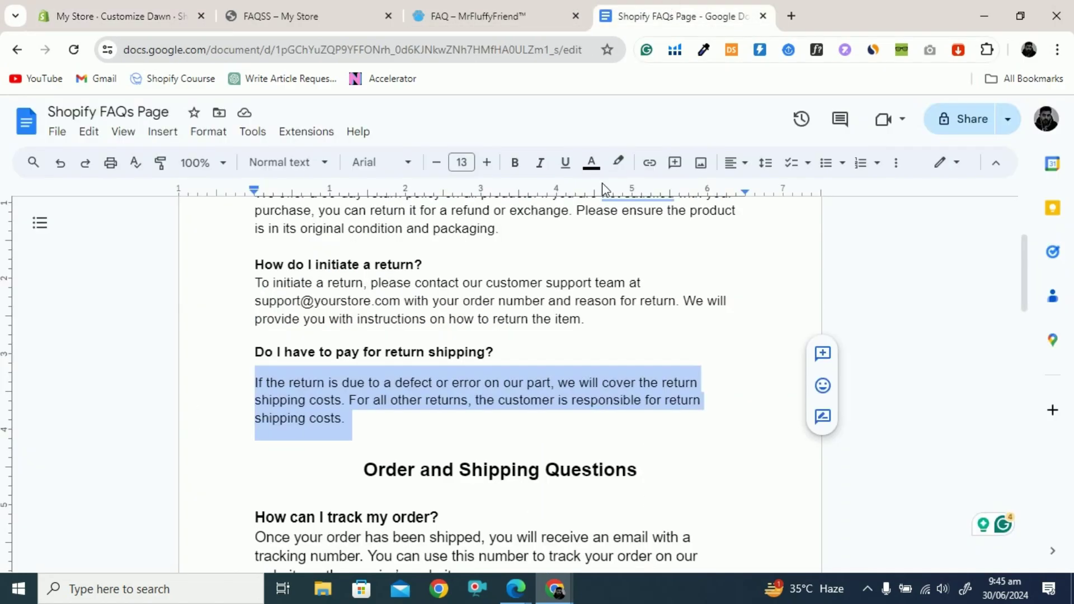
{"action": "scroll", "coordinate": [488, 358], "scroll_direction": "down", "scroll_amount": 2}
{"action": "scroll", "coordinate": [487, 358], "scroll_direction": "down", "scroll_amount": 3}
{"action": "left_click_drag", "start_coordinate": [364, 235], "coordinate": [638, 235]}
{"action": "key", "text": "ctrl+c"}
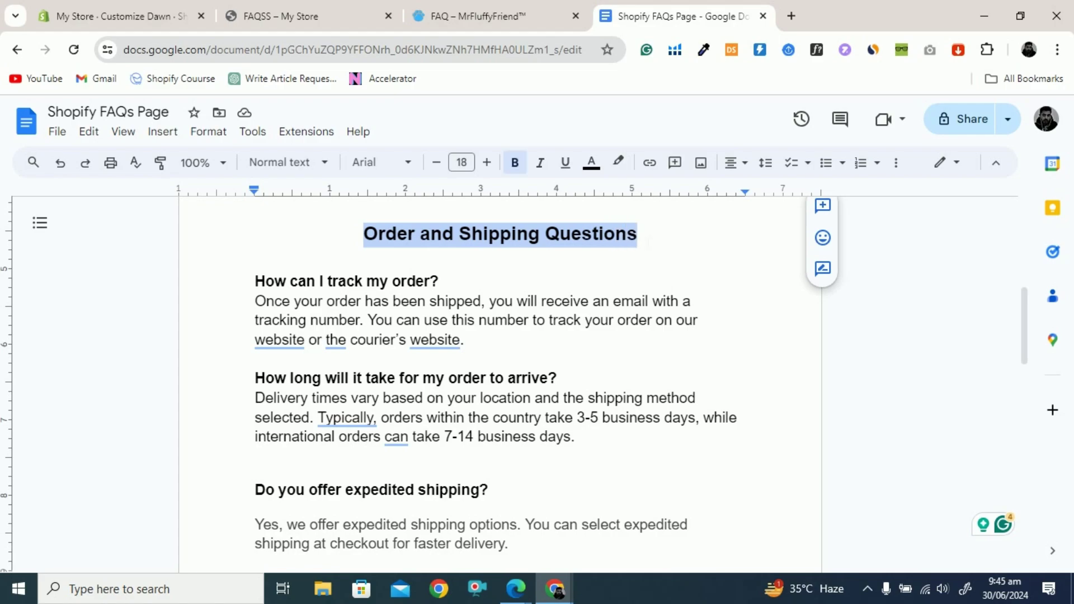
Add a second Collapsible content section to the template and set its heading to the copied "Order and Shipping Questions"
{"action": "left_click", "coordinate": [91, 4]}
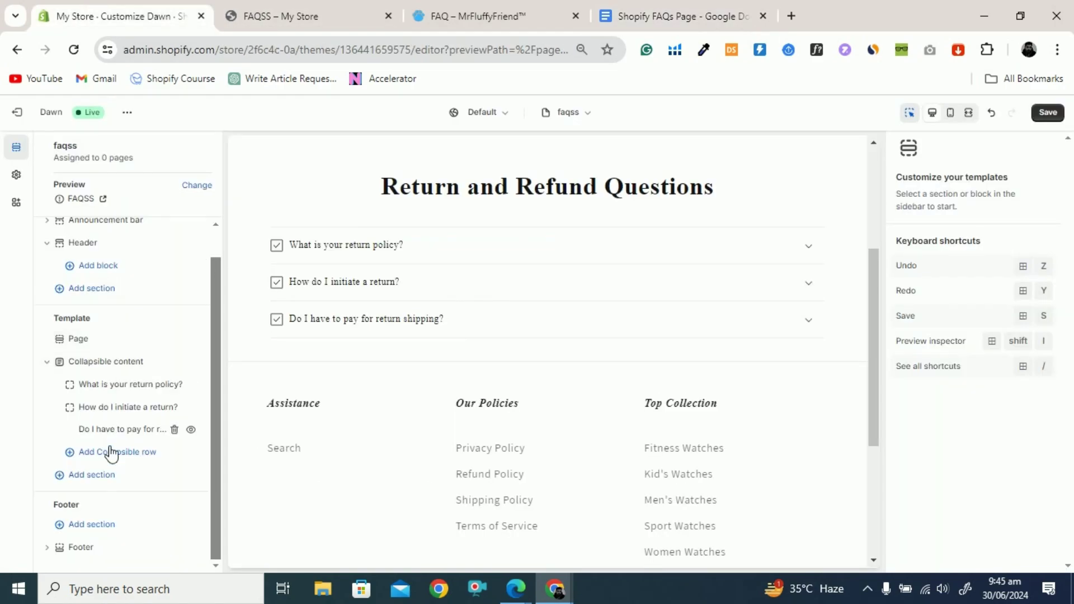
{"action": "left_click", "coordinate": [88, 477]}
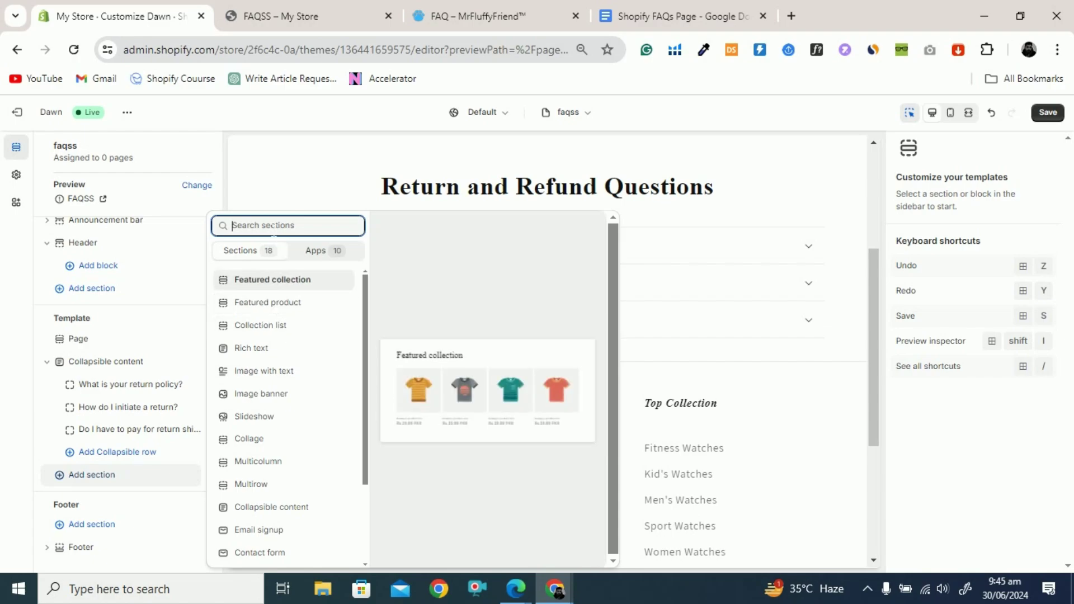
{"action": "type", "text": "coll"}
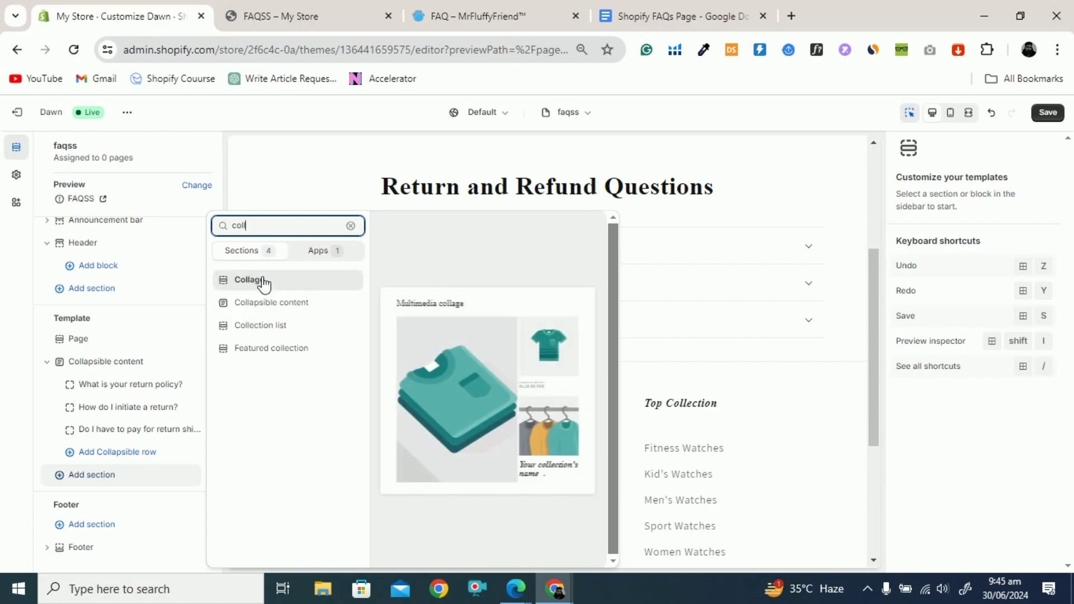
{"action": "left_click", "coordinate": [266, 315]}
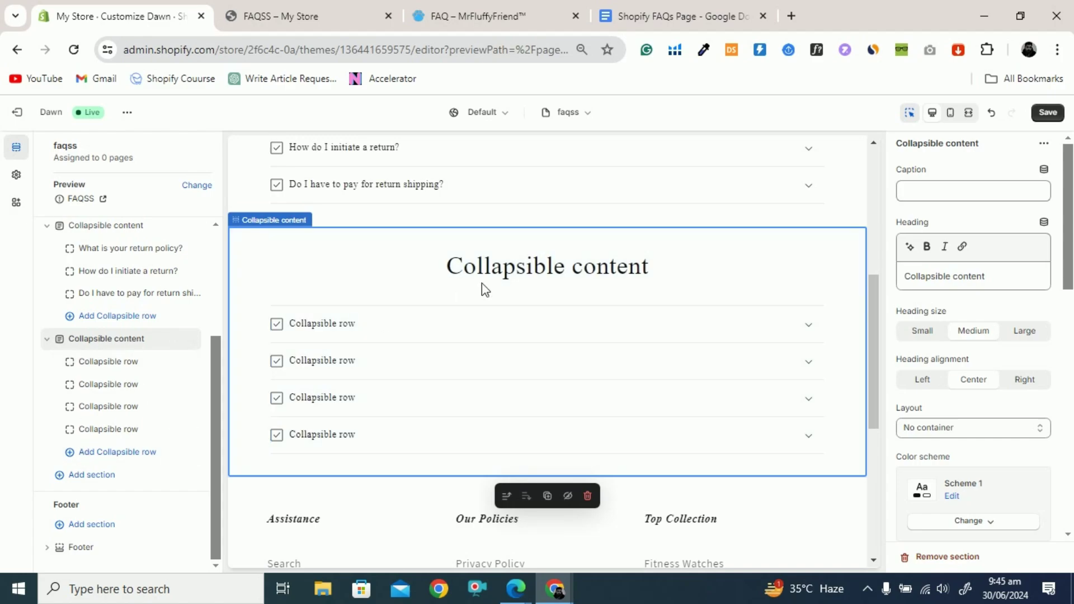
{"action": "triple_click", "coordinate": [963, 276]}
{"action": "key", "text": "ctrl+v"}
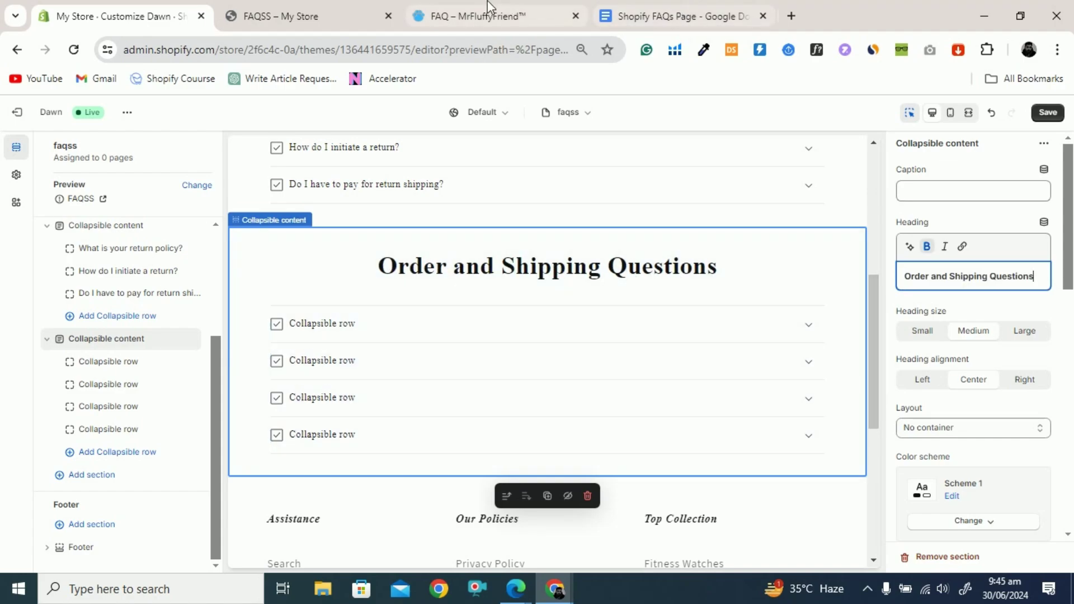
Set the new section's first row heading to "How can I track my order?" copied from the Shopify FAQs Page document
{"action": "left_click", "coordinate": [467, 7]}
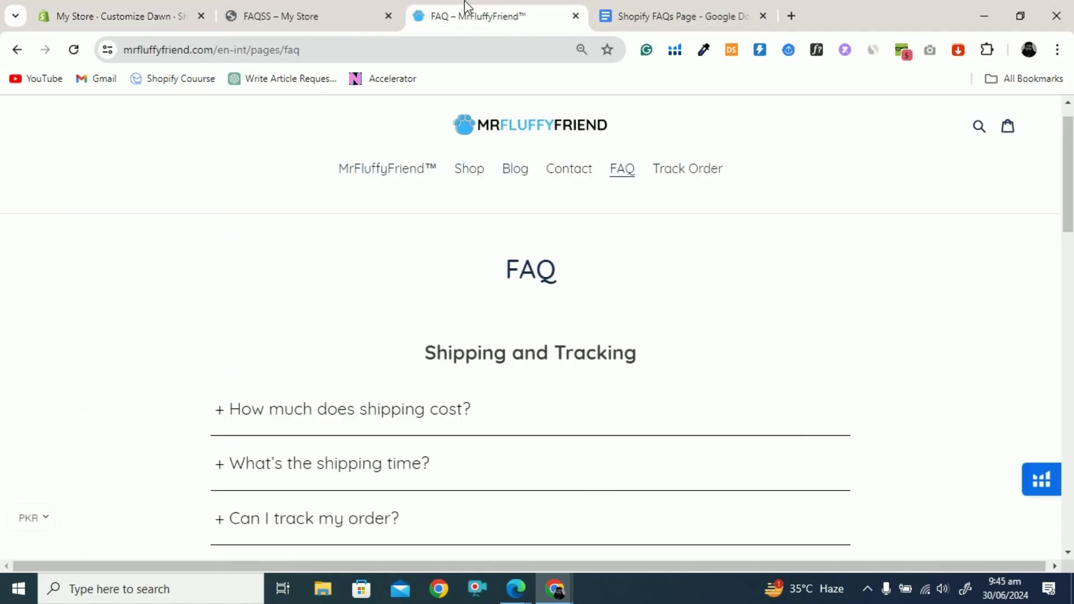
{"action": "left_click", "coordinate": [755, 10]}
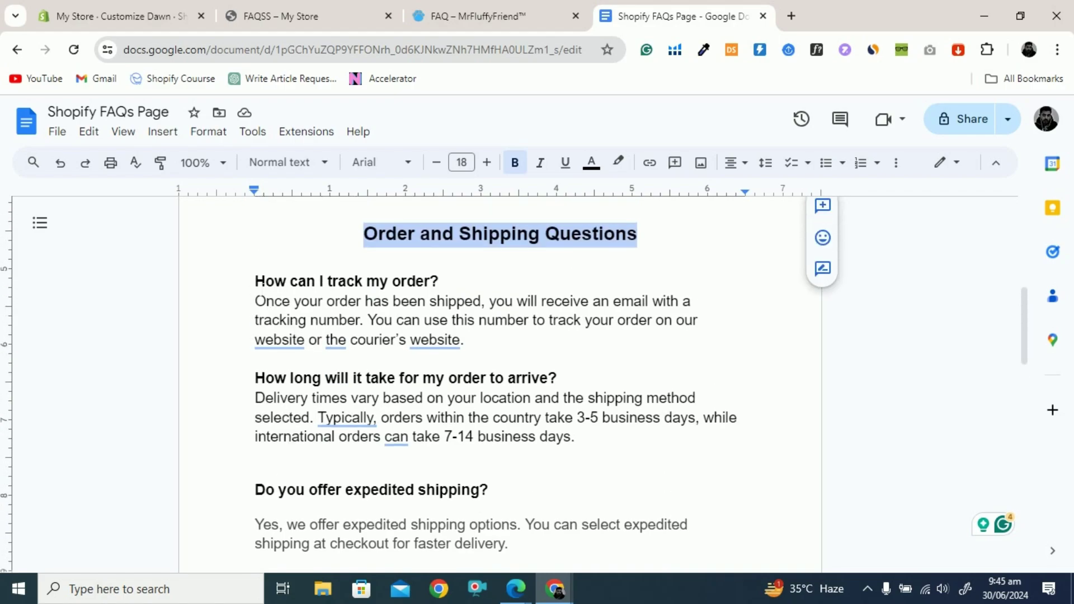
{"action": "left_click_drag", "start_coordinate": [256, 282], "coordinate": [446, 282]}
{"action": "key", "text": "ctrl+c"}
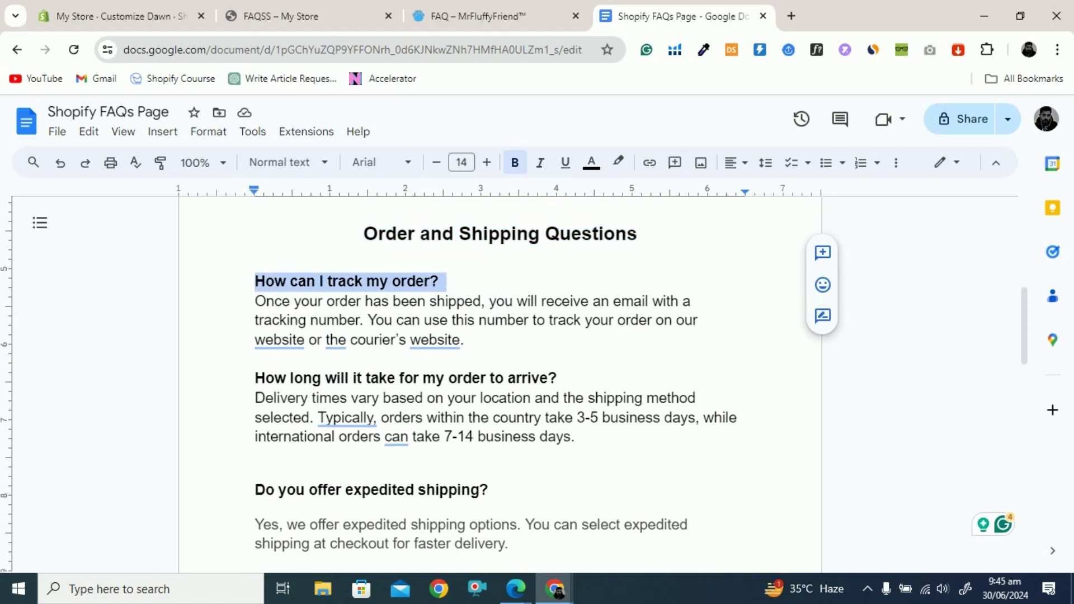
{"action": "left_click", "coordinate": [168, 16]}
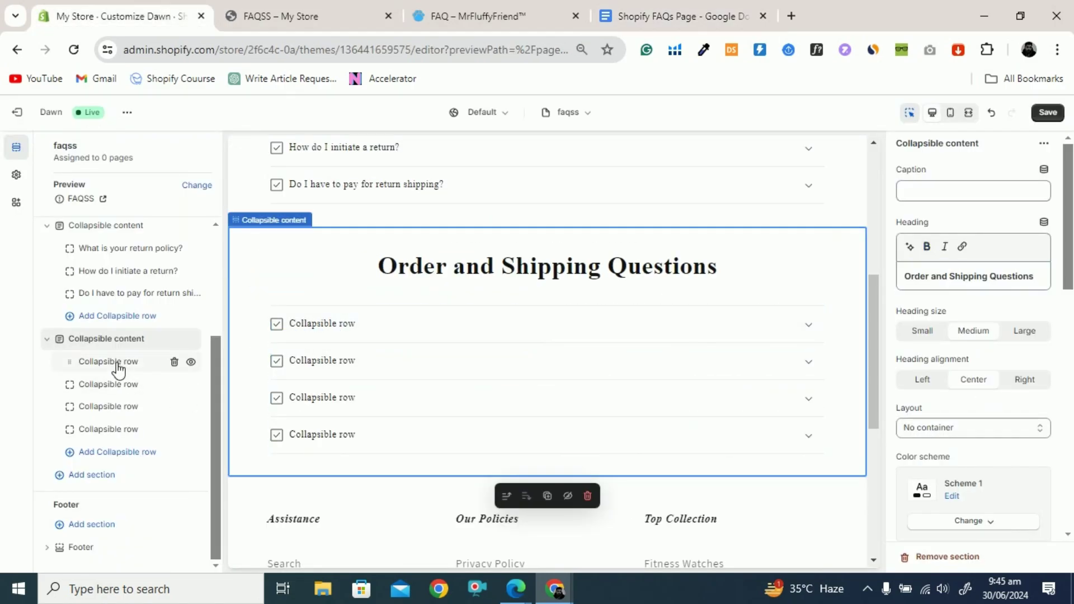
{"action": "left_click", "coordinate": [140, 361]}
{"action": "triple_click", "coordinate": [955, 191]}
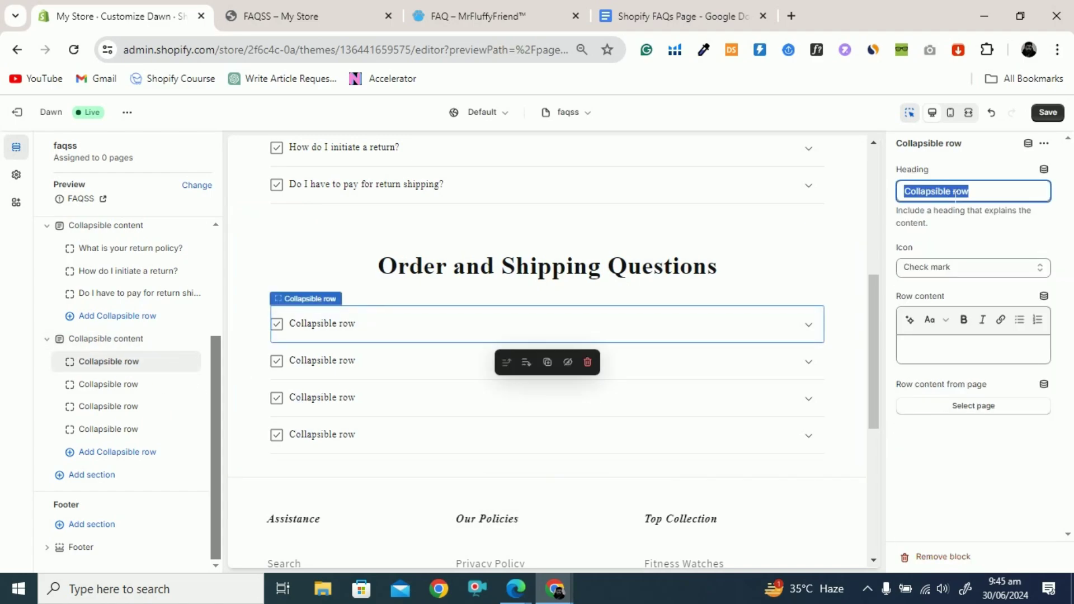
{"action": "key", "text": "ctrl+v"}
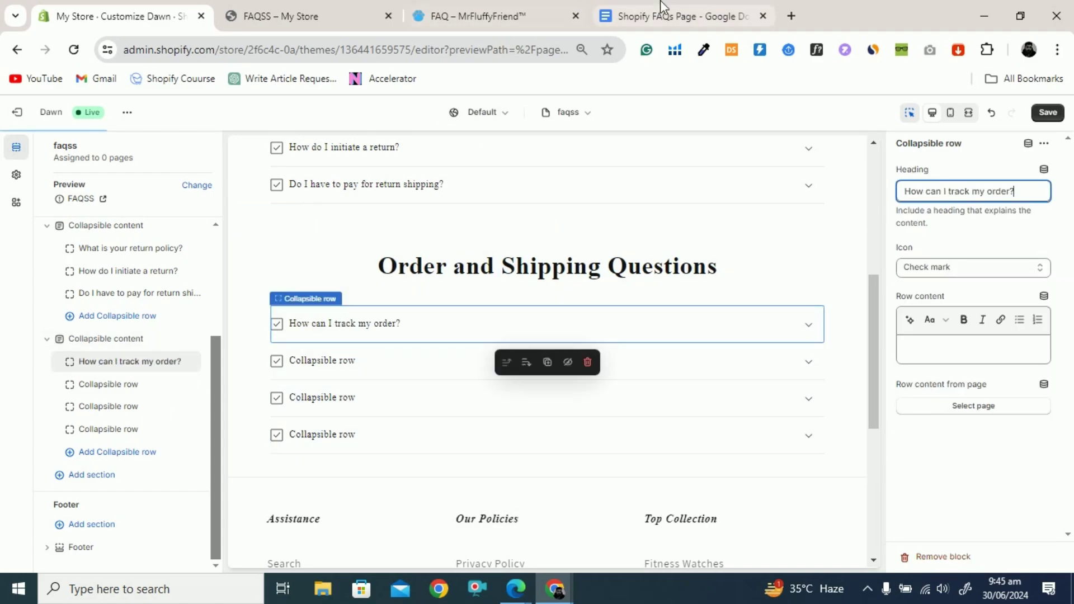
Copy the order tracking answer from the Shopify FAQs Page document into the first order and shipping row's content
{"action": "left_click", "coordinate": [677, 16]}
{"action": "left_click_drag", "start_coordinate": [255, 301], "coordinate": [475, 340]}
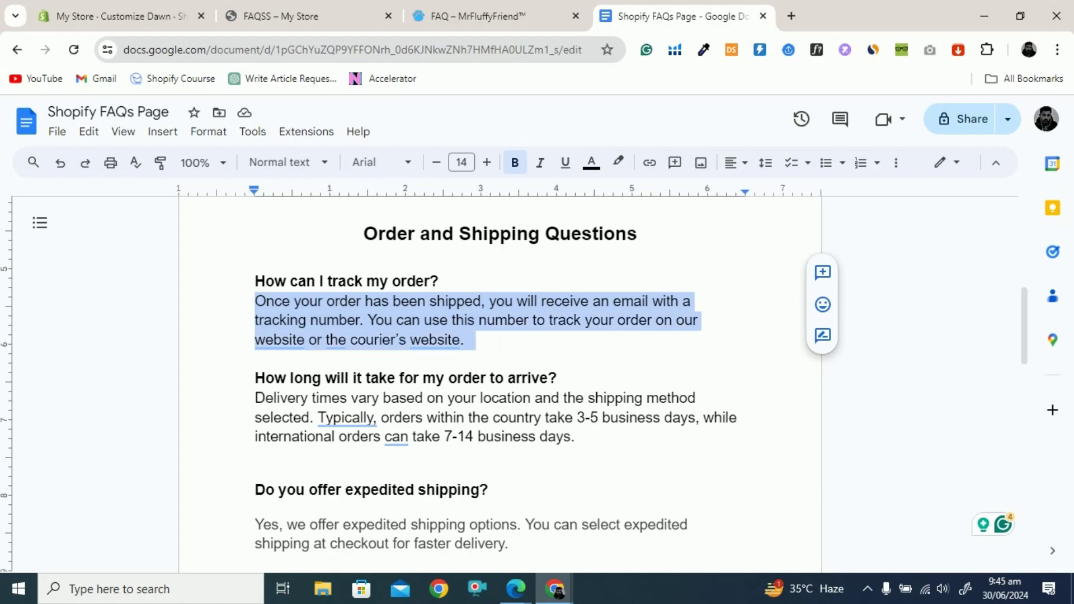
{"action": "key", "text": "ctrl+c"}
{"action": "key", "text": "ctrl+1"}
{"action": "left_click", "coordinate": [958, 356]}
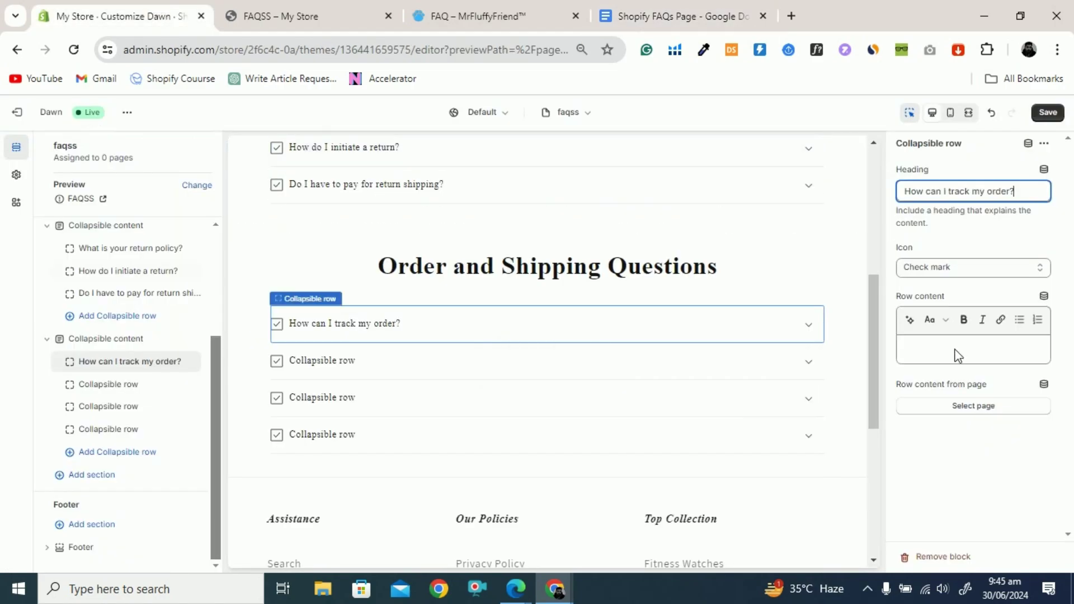
{"action": "key", "text": "ctrl+v"}
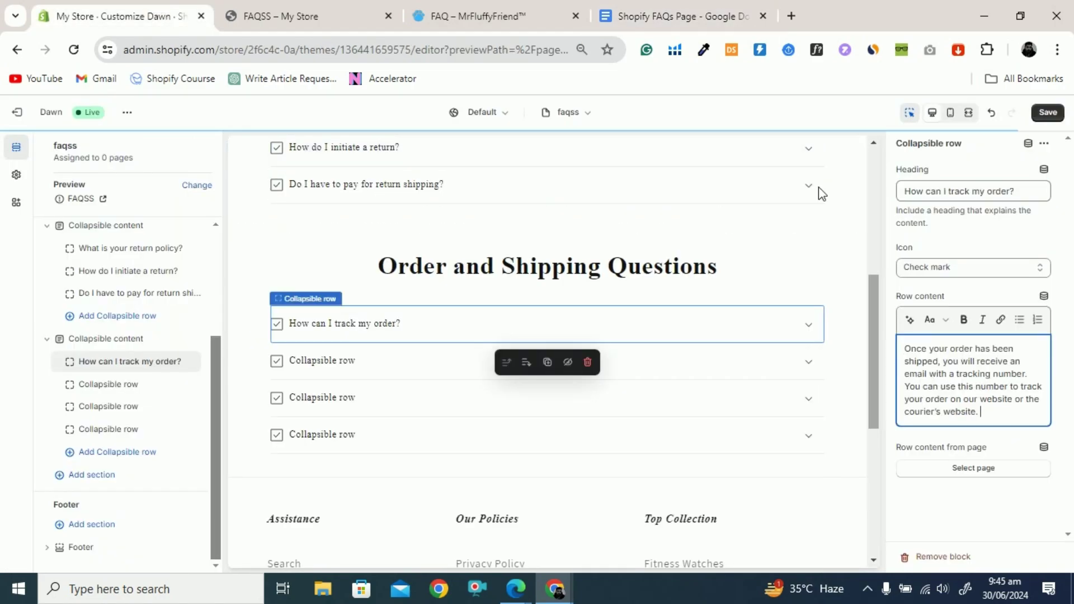
Set the second order and shipping row's heading to "How long will it take for my order to arrive?" copied from the document
{"action": "left_click", "coordinate": [660, 15]}
{"action": "scroll", "coordinate": [498, 335], "scroll_direction": "down", "scroll_amount": 3}
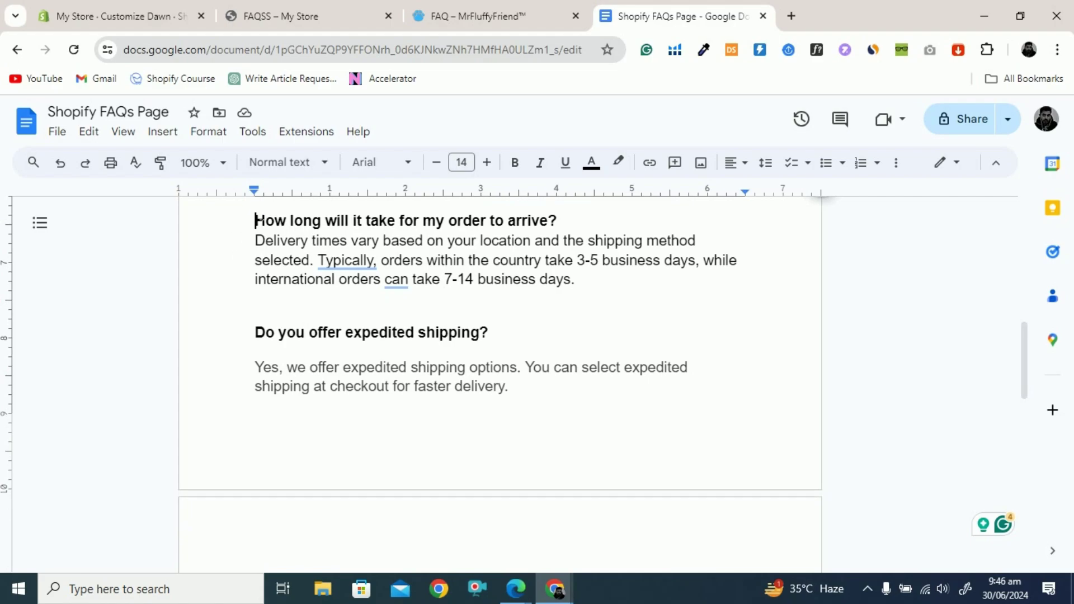
{"action": "left_click_drag", "start_coordinate": [255, 220], "coordinate": [569, 222]}
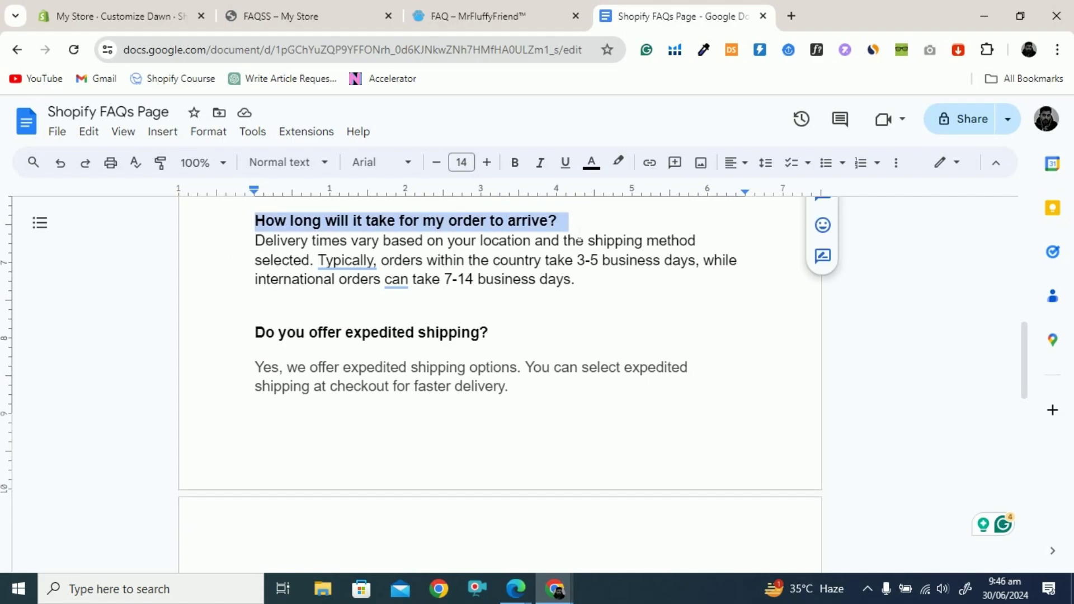
{"action": "left_click", "coordinate": [114, 1]}
{"action": "left_click", "coordinate": [309, 387]}
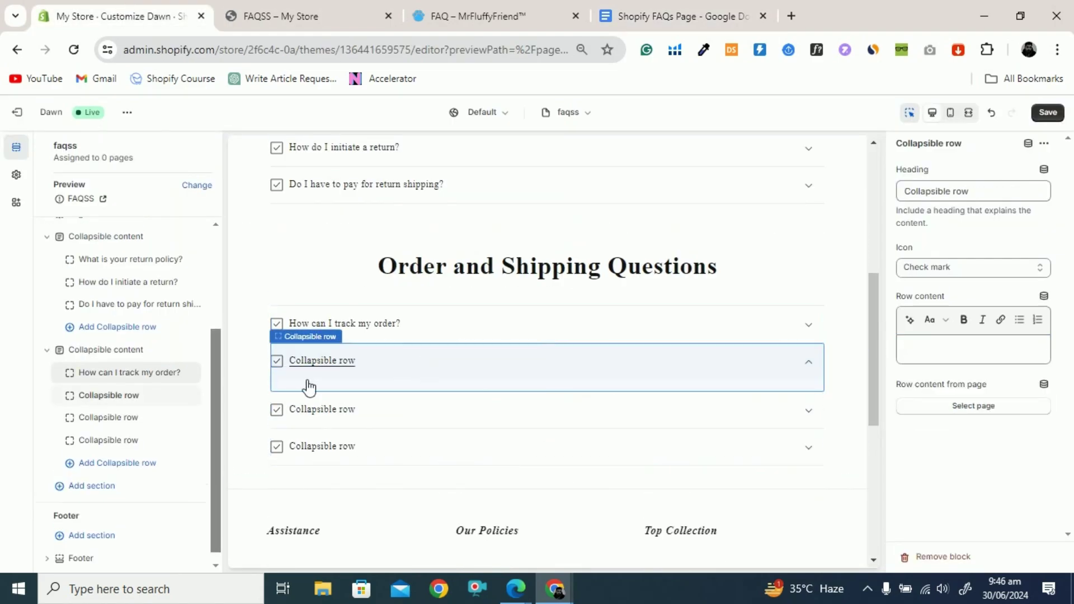
{"action": "left_click", "coordinate": [976, 191]}
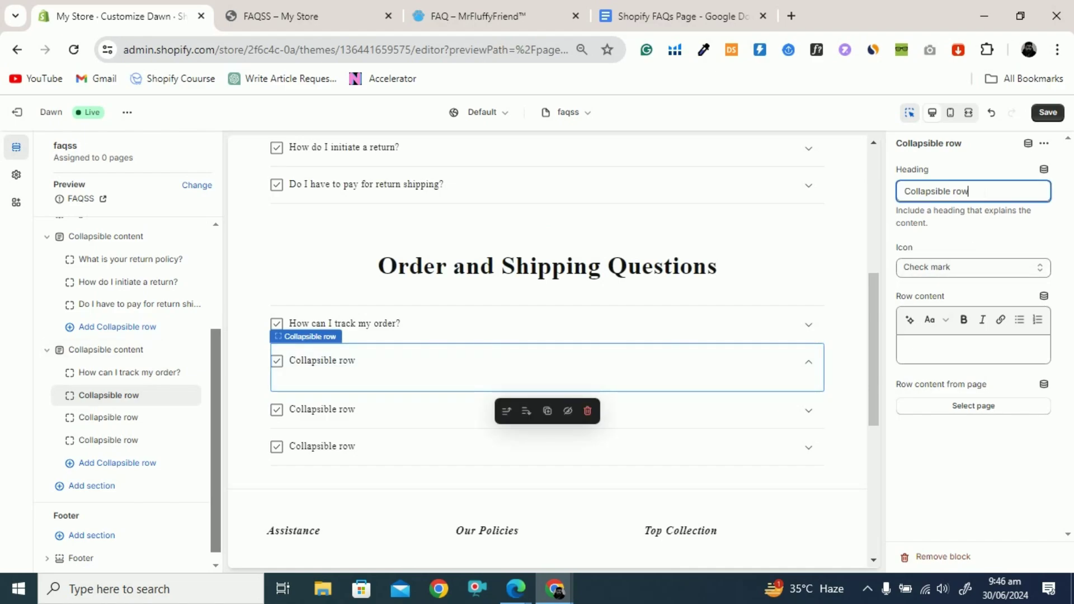
{"action": "key", "text": "ctrl+a"}
{"action": "key", "text": "ctrl+v"}
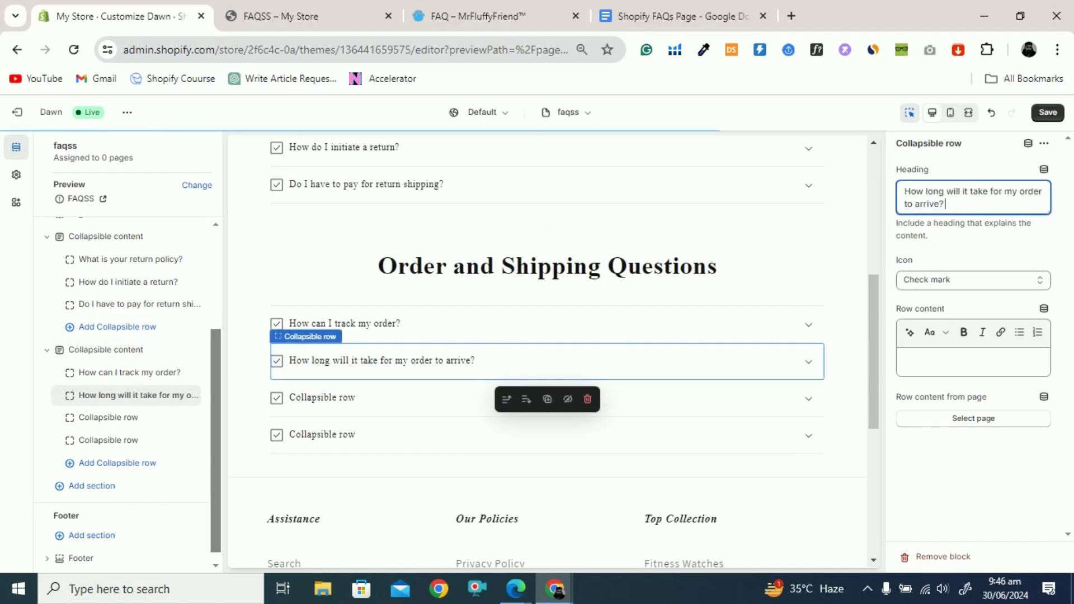
Copy the delivery times answer from the Shopify FAQs Page document into the second order and shipping row's content
{"action": "left_click", "coordinate": [706, 13]}
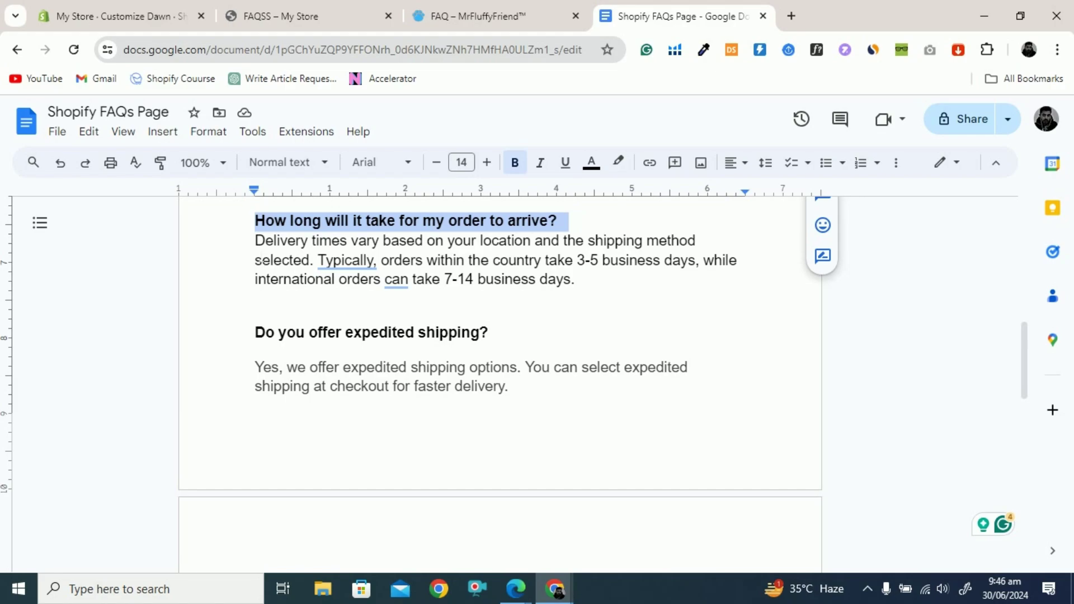
{"action": "left_click_drag", "start_coordinate": [254, 241], "coordinate": [608, 291]}
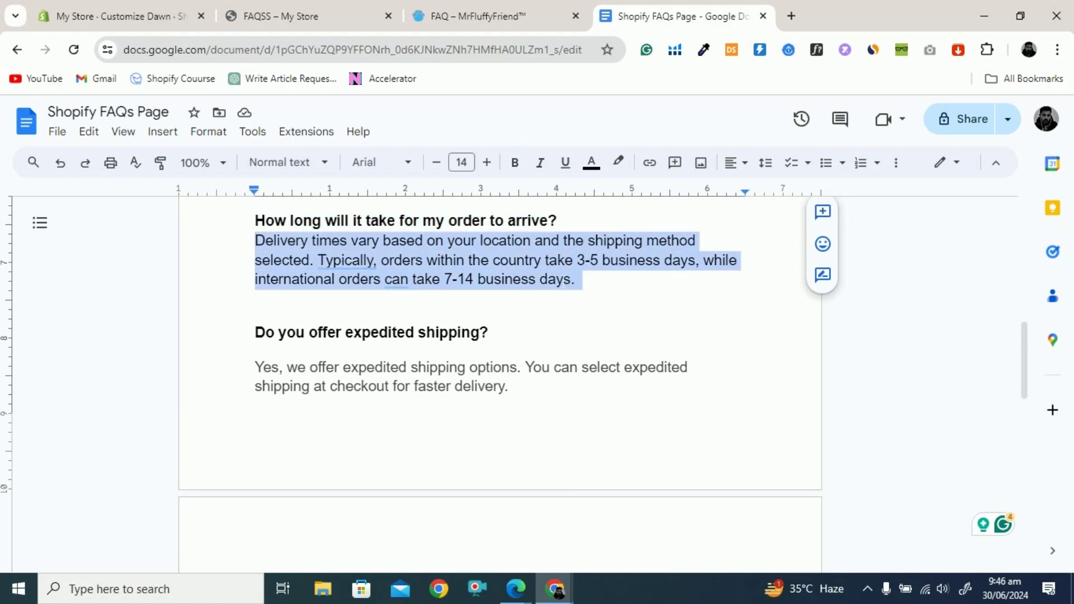
{"action": "left_click", "coordinate": [168, 16]}
{"action": "left_click", "coordinate": [949, 369]}
{"action": "key", "text": "ctrl+v"}
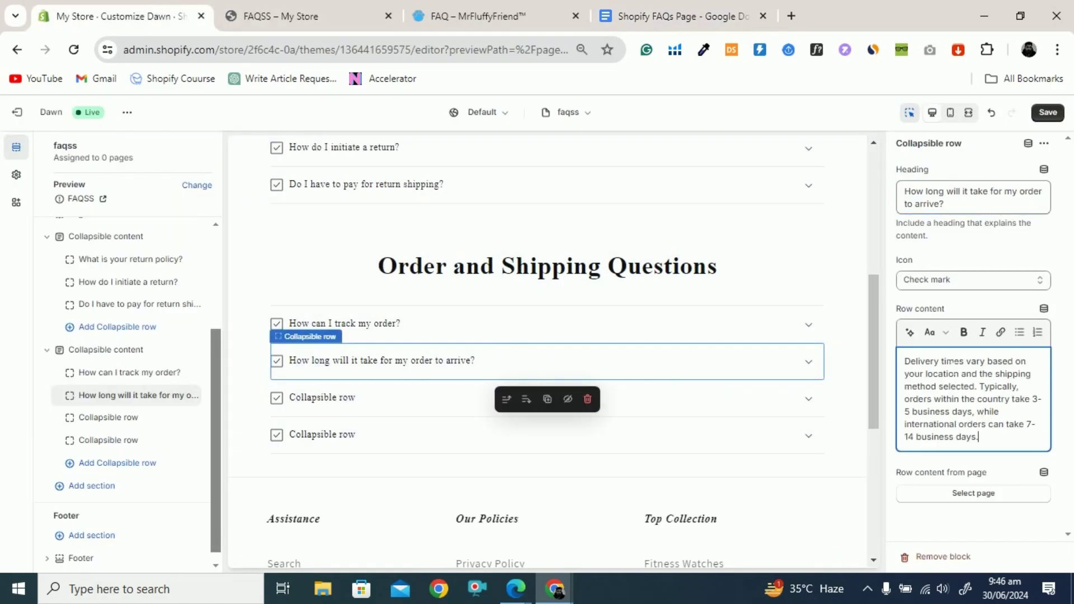
Set the third order and shipping row's heading to "Do you offer expedited shipping?" copied from the Shopify FAQs Page document
{"action": "key", "text": "ctrl+shift+Tab"}
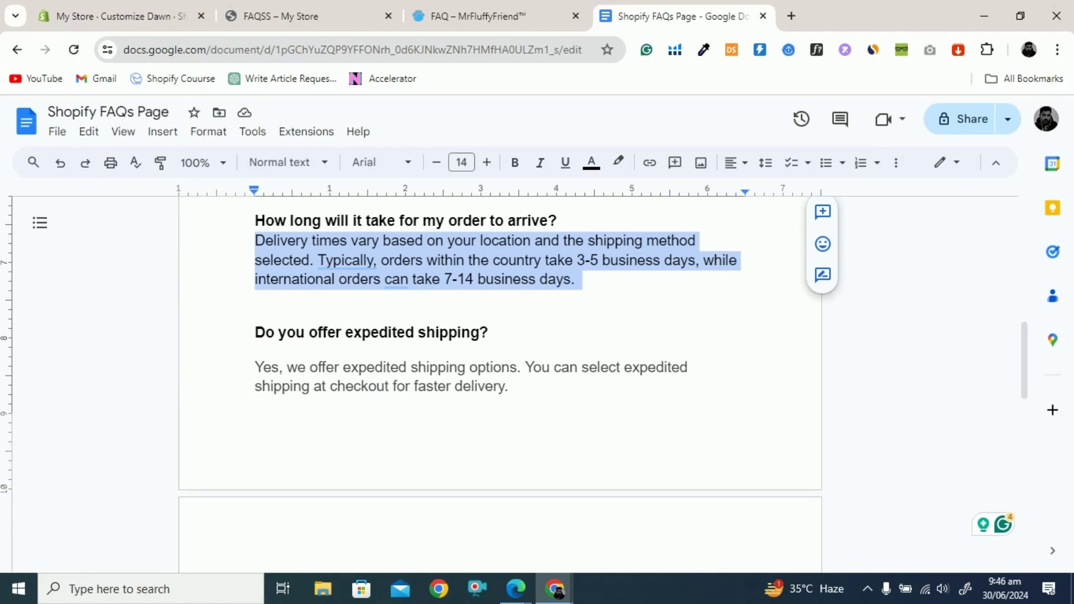
{"action": "left_click_drag", "start_coordinate": [255, 332], "coordinate": [495, 333]}
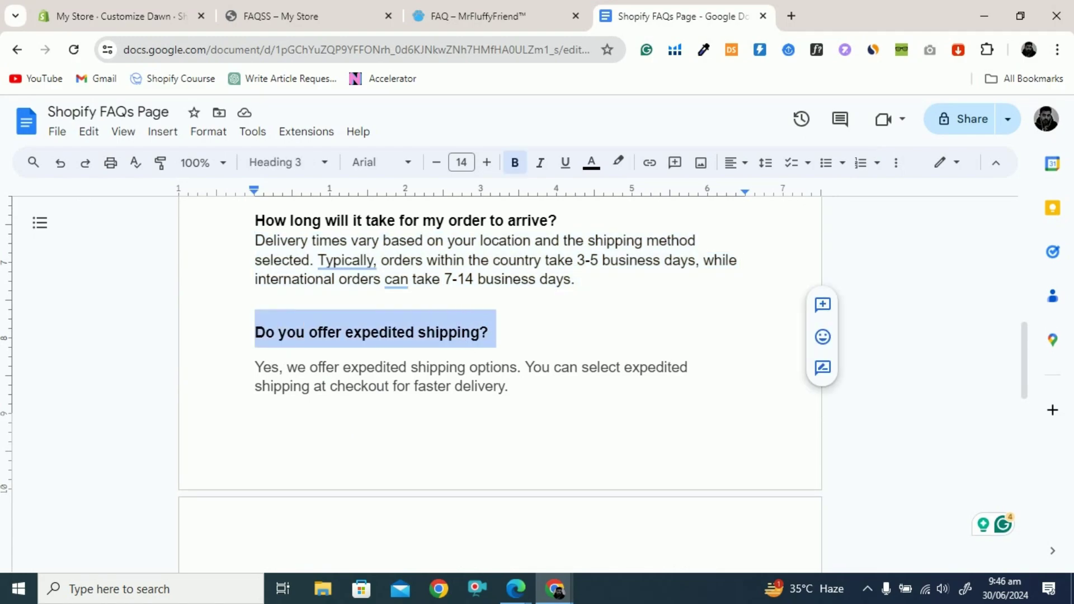
{"action": "key", "text": "ctrl+Tab"}
{"action": "left_click", "coordinate": [542, 411]}
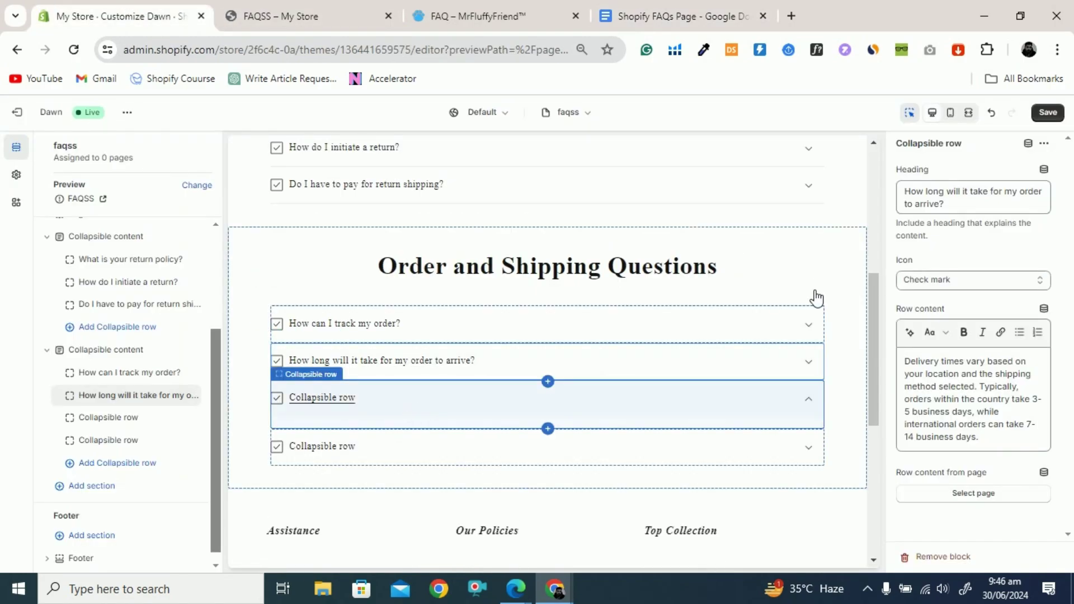
{"action": "triple_click", "coordinate": [943, 193]}
{"action": "key", "text": "ctrl+v"}
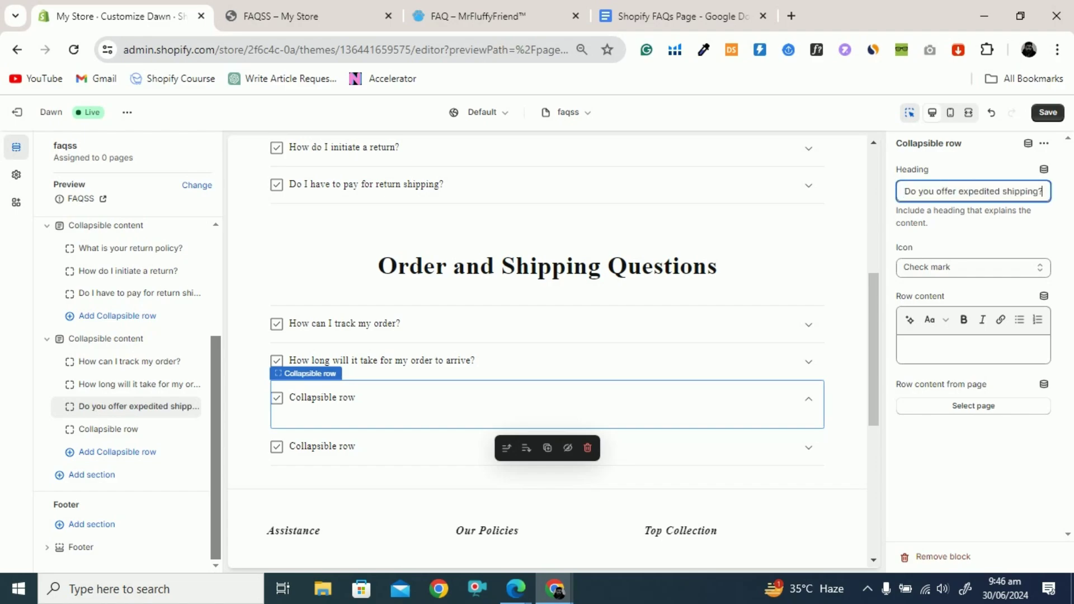
Copy the expedited shipping answer from the Shopify FAQs Page document into the third order and shipping row's content
{"action": "left_click", "coordinate": [580, 6]}
{"action": "left_click", "coordinate": [647, 9]}
{"action": "left_click_drag", "start_coordinate": [255, 368], "coordinate": [508, 387]}
{"action": "key", "text": "ctrl+Tab"}
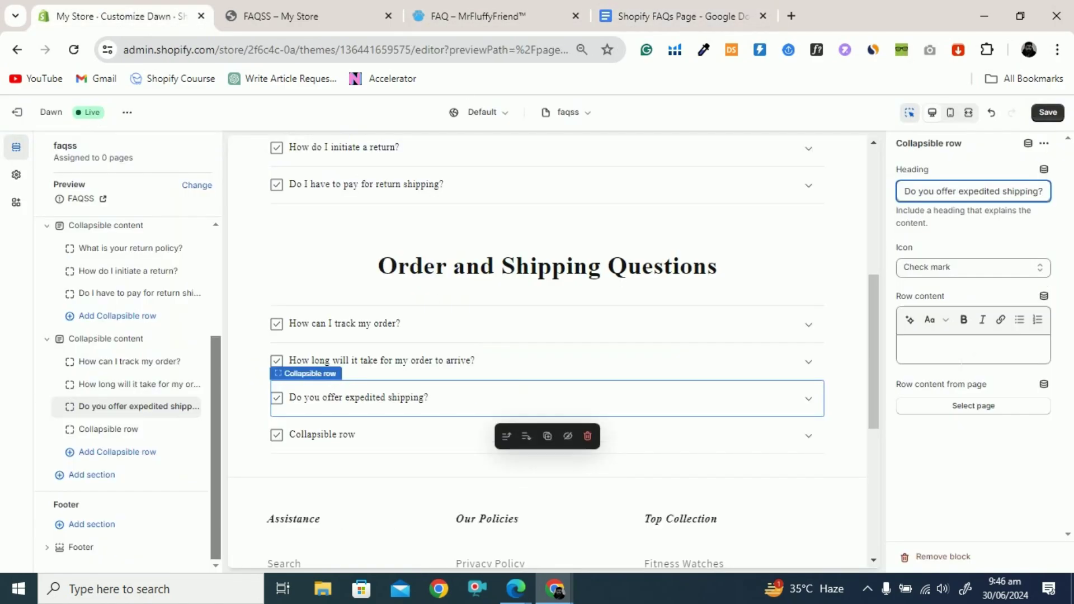
{"action": "left_click", "coordinate": [957, 352]}
{"action": "key", "text": "ctrl+v"}
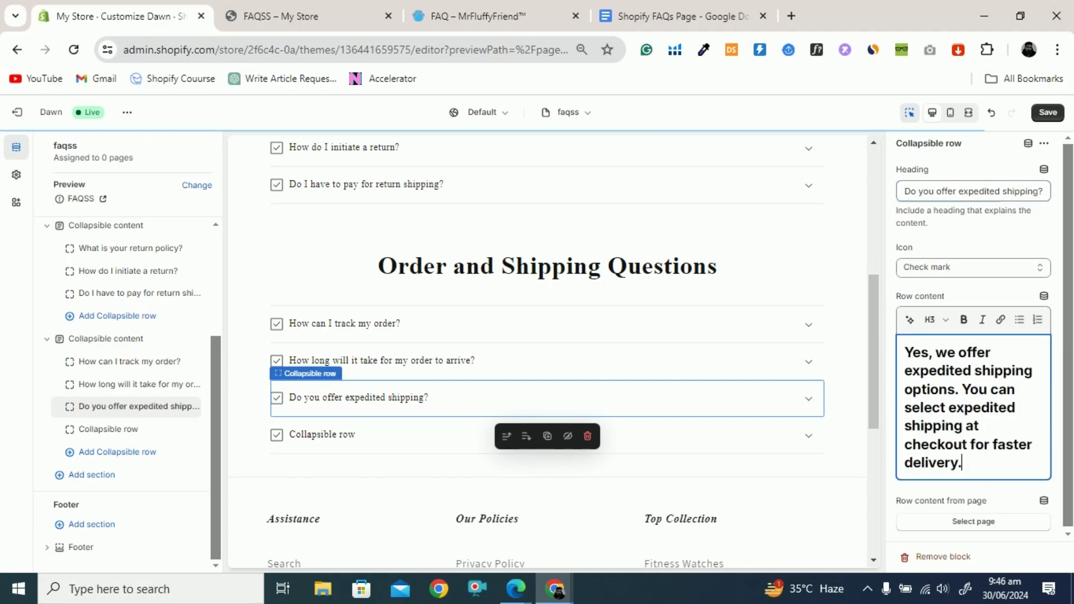
Format the expedited shipping answer as regular paragraph text and save the template
{"action": "left_click_drag", "start_coordinate": [963, 463], "coordinate": [966, 327]}
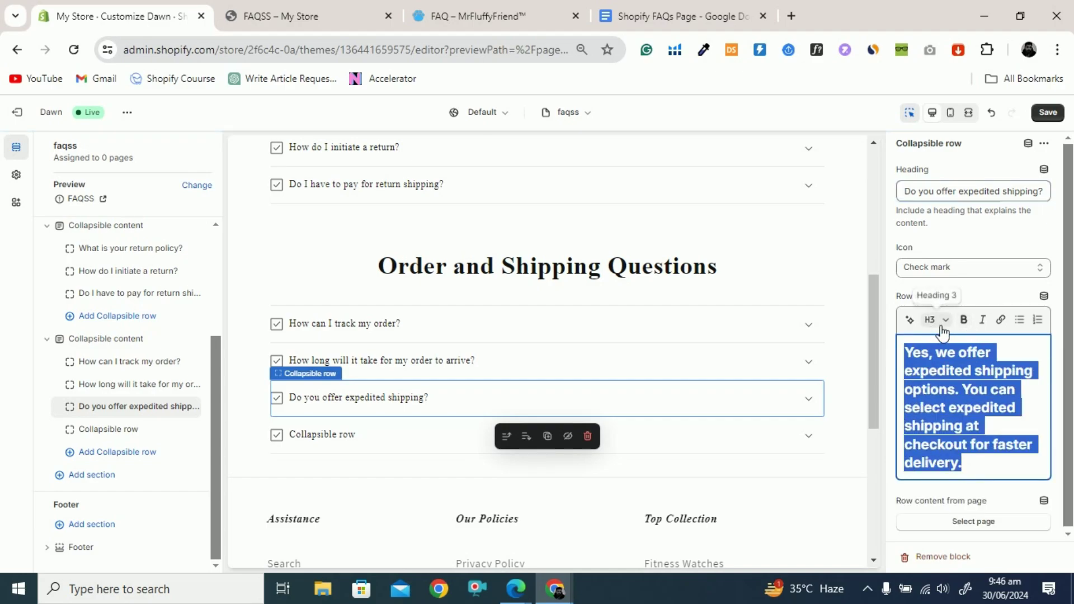
{"action": "left_click", "coordinate": [945, 322]}
{"action": "left_click", "coordinate": [934, 355]}
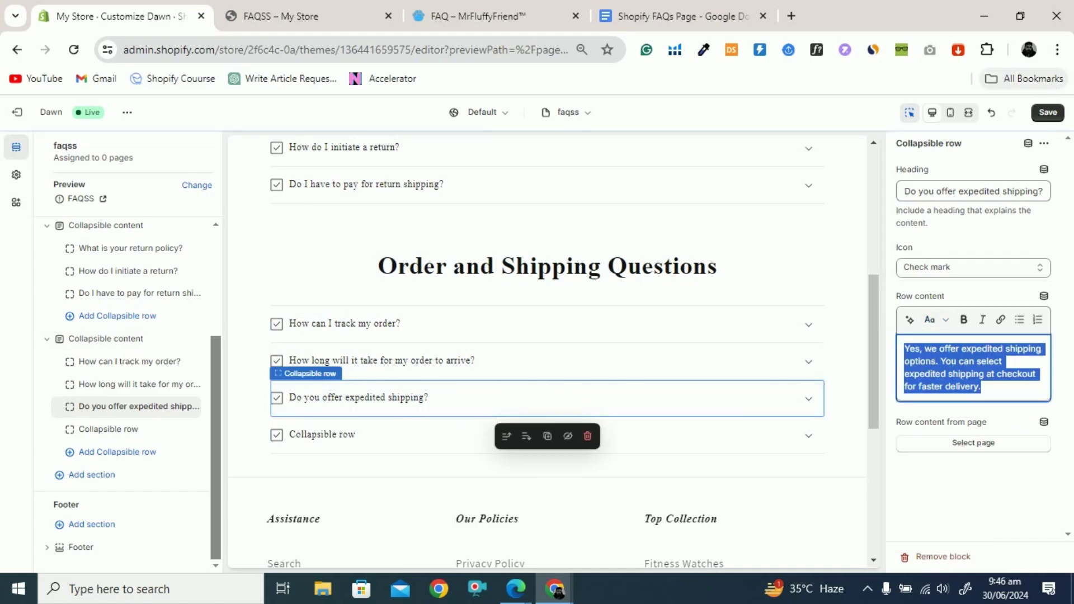
{"action": "left_click", "coordinate": [1045, 114]}
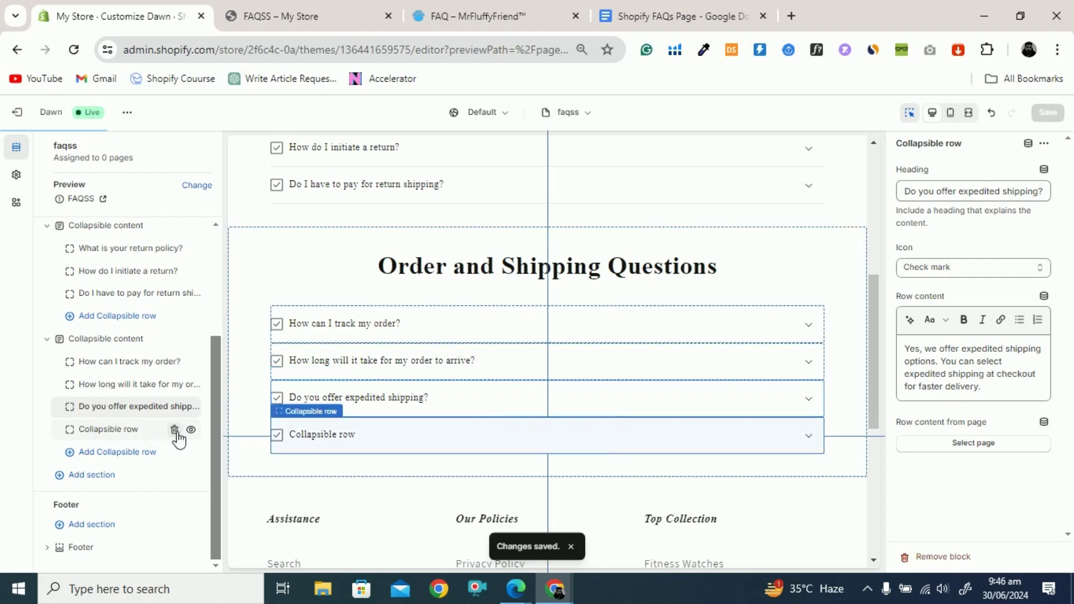
Delete the unused fourth collapsible row from the Order and Shipping Questions section and save the template
{"action": "left_click", "coordinate": [174, 430]}
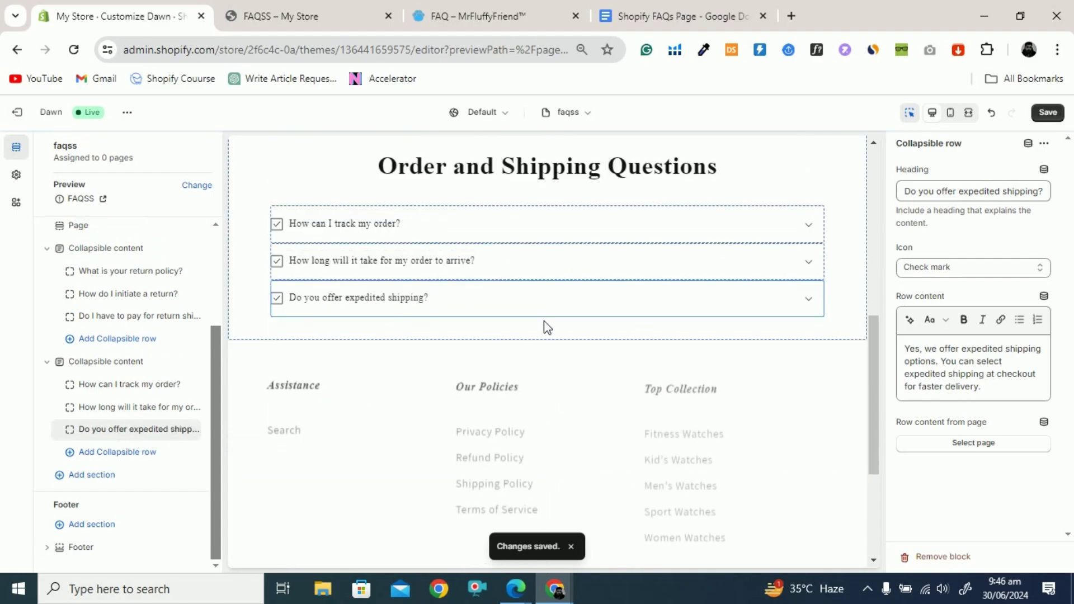
{"action": "left_click", "coordinate": [1047, 113]}
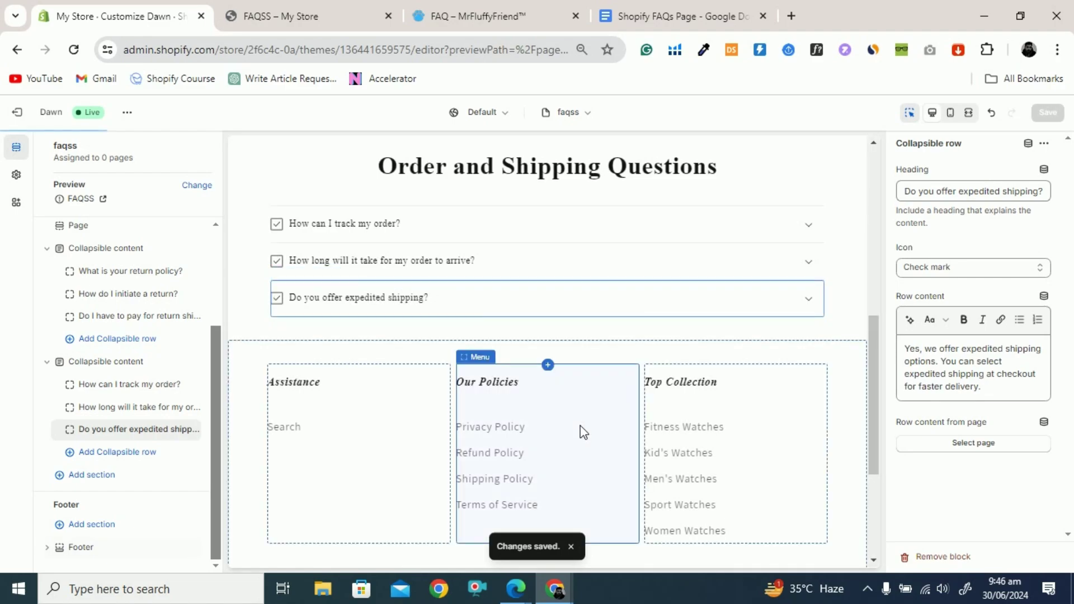
Set the Page section's top and bottom padding to 0 px and save the template
{"action": "scroll", "coordinate": [537, 391], "scroll_direction": "up", "scroll_amount": 10}
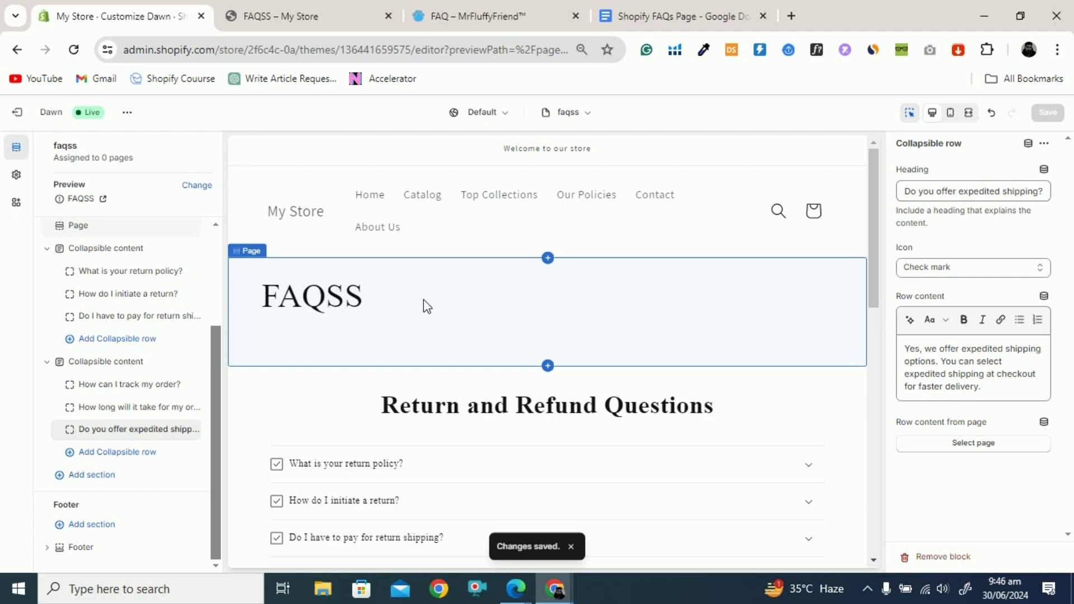
{"action": "left_click", "coordinate": [385, 305]}
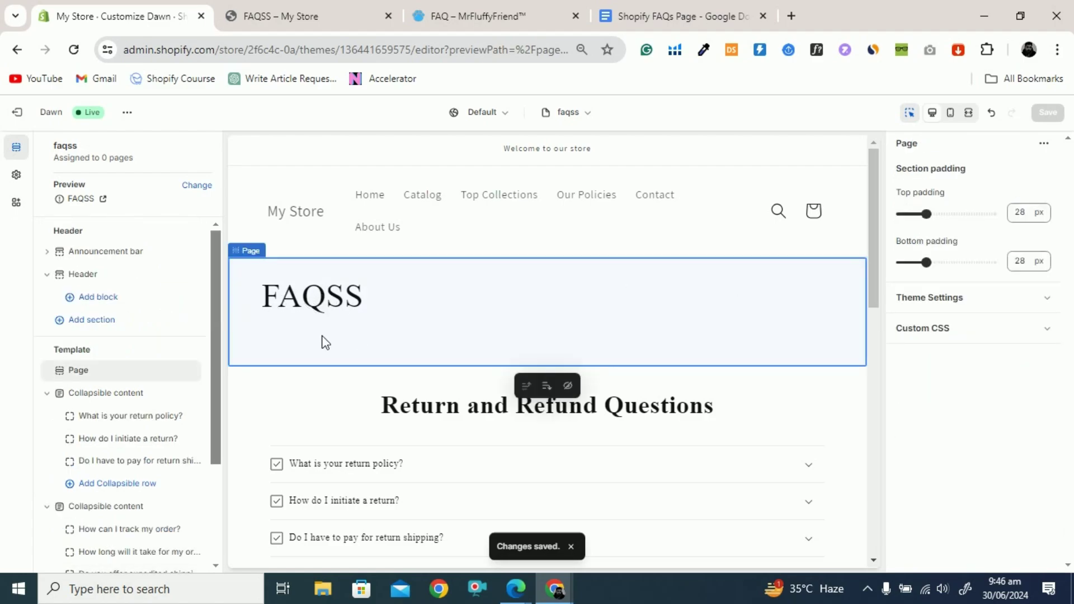
{"action": "left_click", "coordinate": [992, 302]}
{"action": "left_click", "coordinate": [993, 303]}
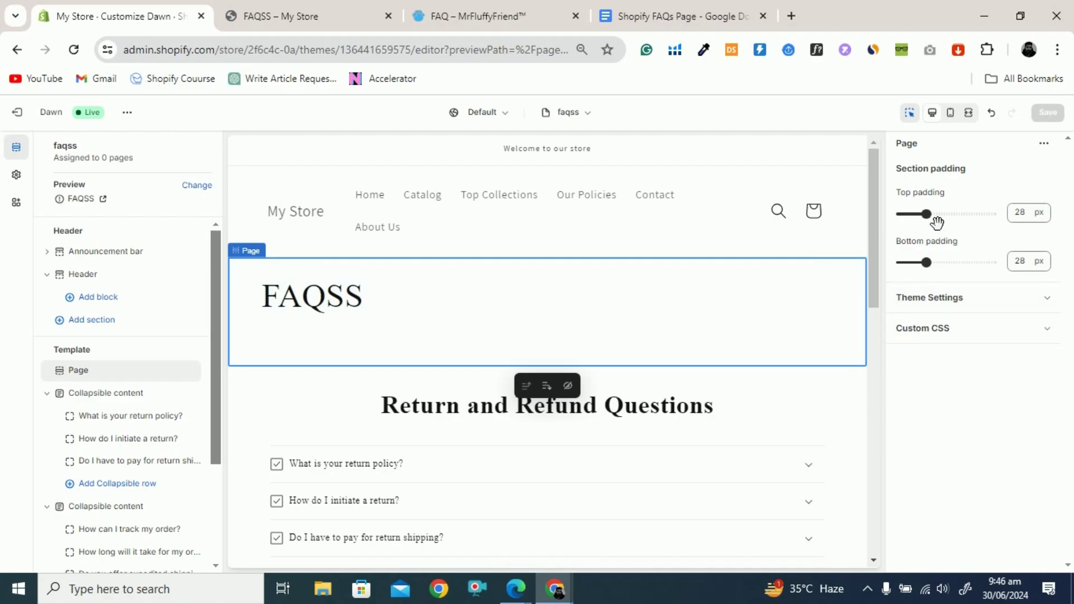
{"action": "left_click_drag", "start_coordinate": [935, 218], "coordinate": [895, 221]}
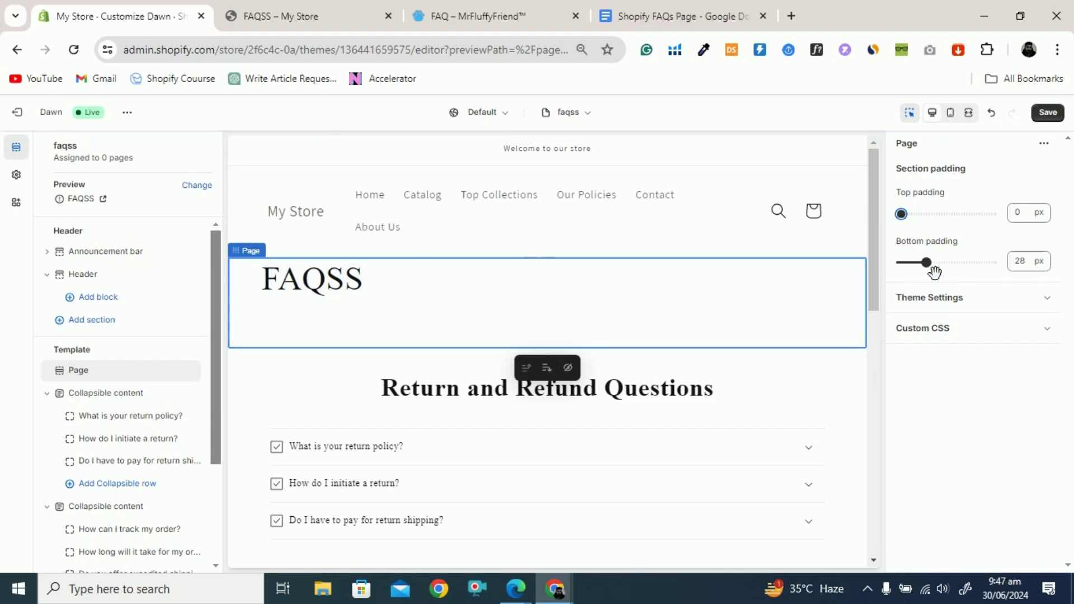
{"action": "left_click_drag", "start_coordinate": [934, 272], "coordinate": [798, 280]}
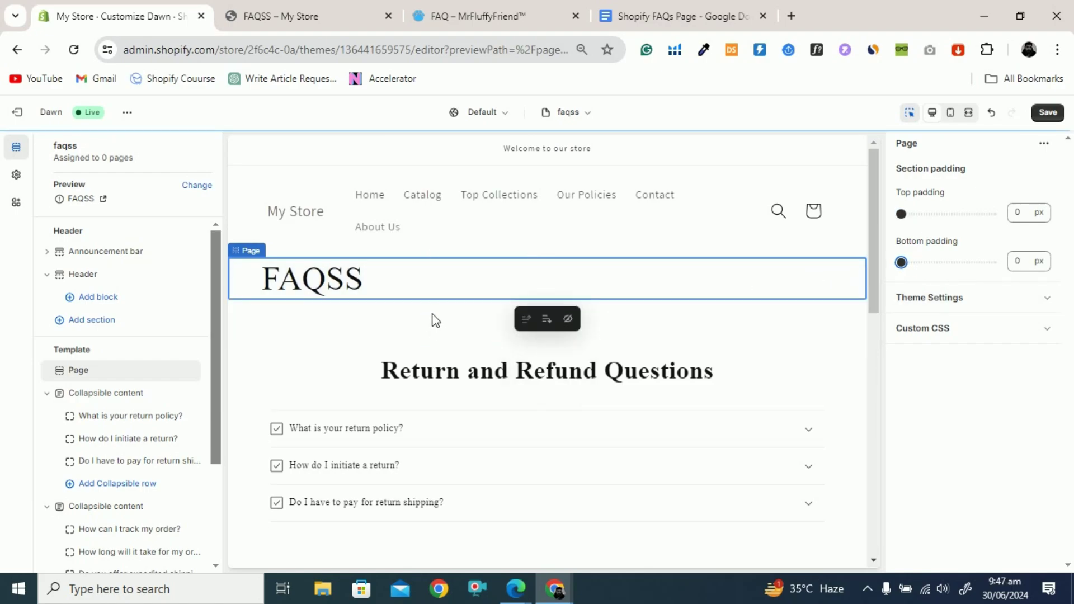
{"action": "left_click", "coordinate": [1048, 113]}
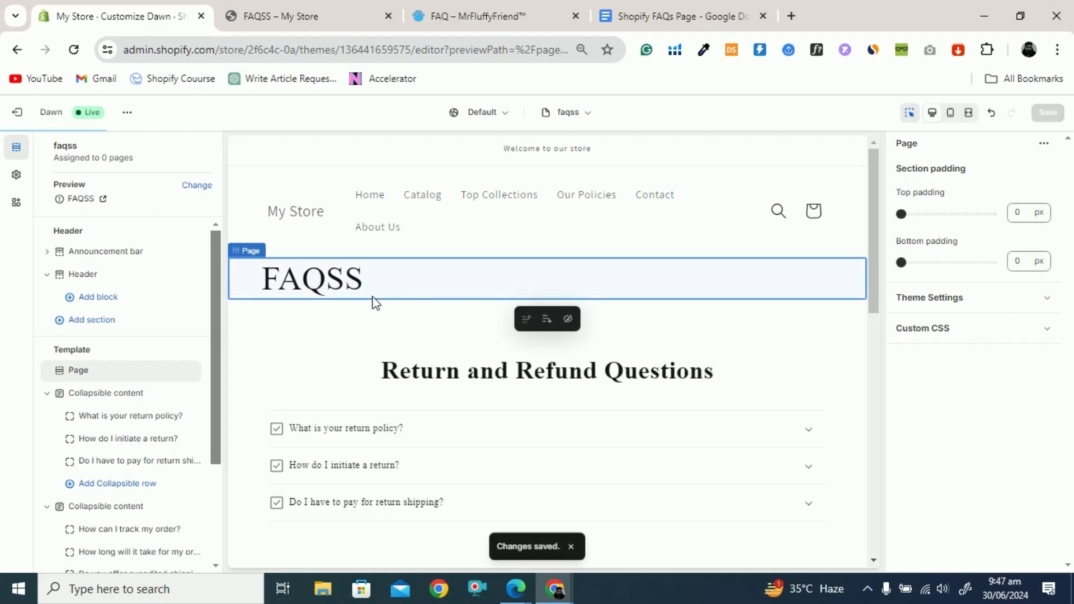
Look over the template preview, open the FAQSS page's admin record and view the page on the storefront
{"action": "scroll", "coordinate": [394, 344], "scroll_direction": "down", "scroll_amount": 7}
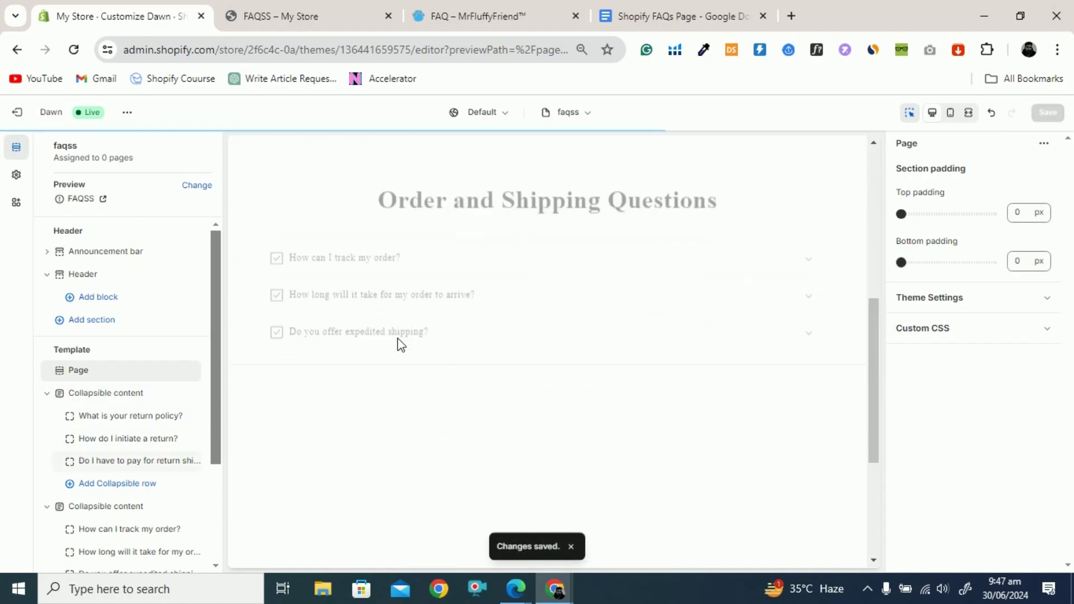
{"action": "scroll", "coordinate": [412, 299], "scroll_direction": "up", "scroll_amount": 7}
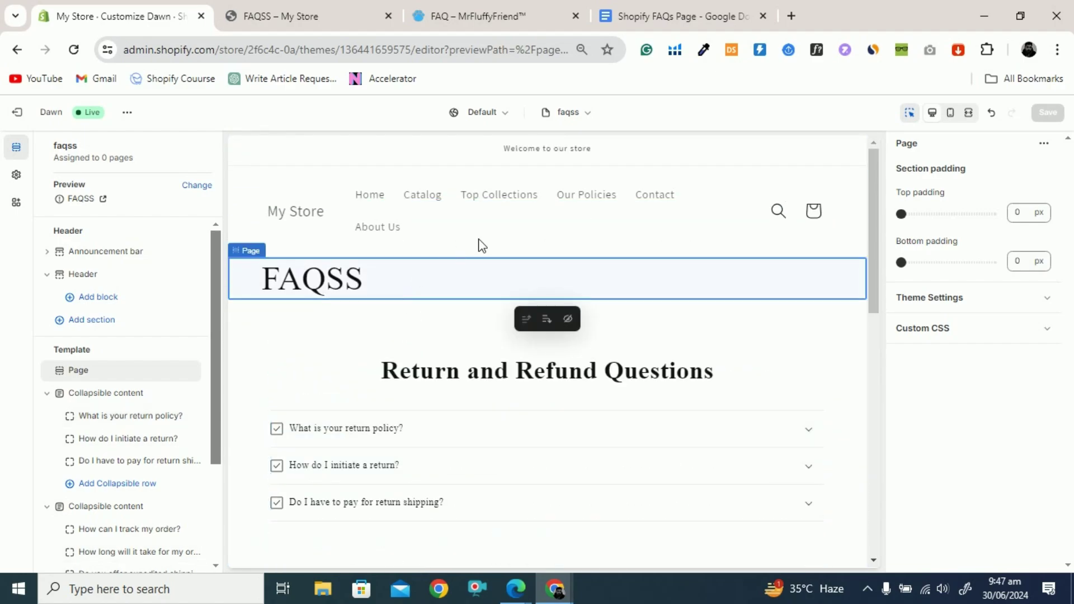
{"action": "left_click", "coordinate": [81, 200]}
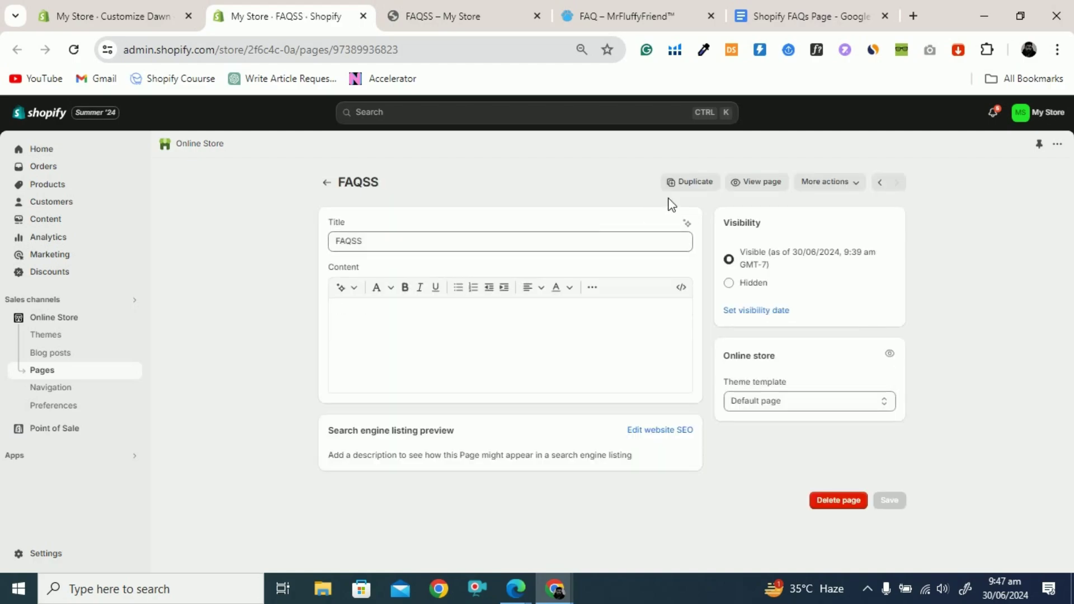
{"action": "left_click", "coordinate": [752, 183]}
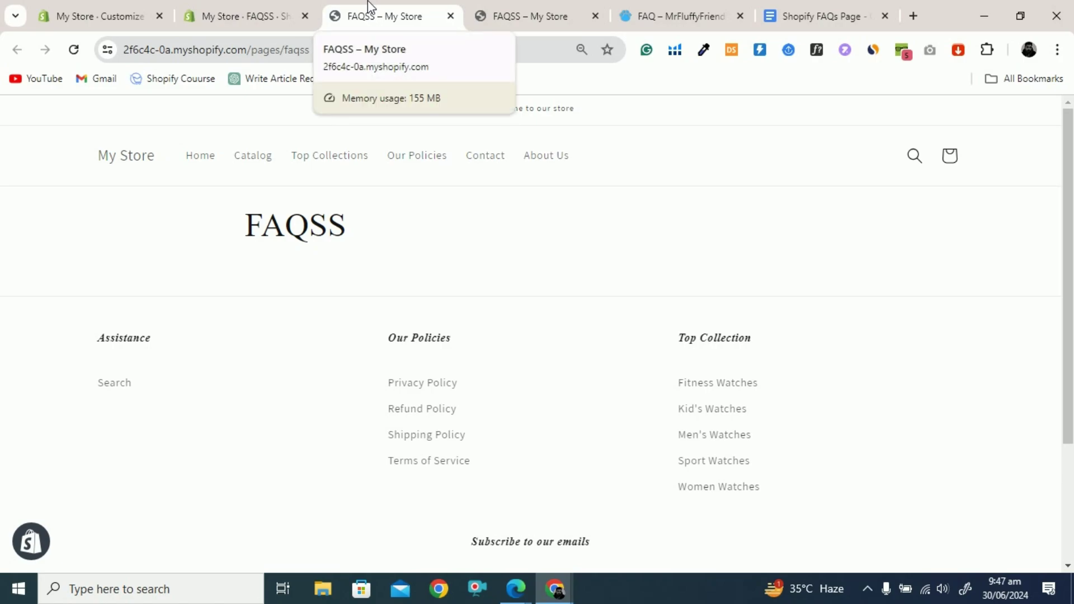
Assign the faqss theme template to the FAQSS page in the Shopify admin and save the page
{"action": "left_click", "coordinate": [246, 12]}
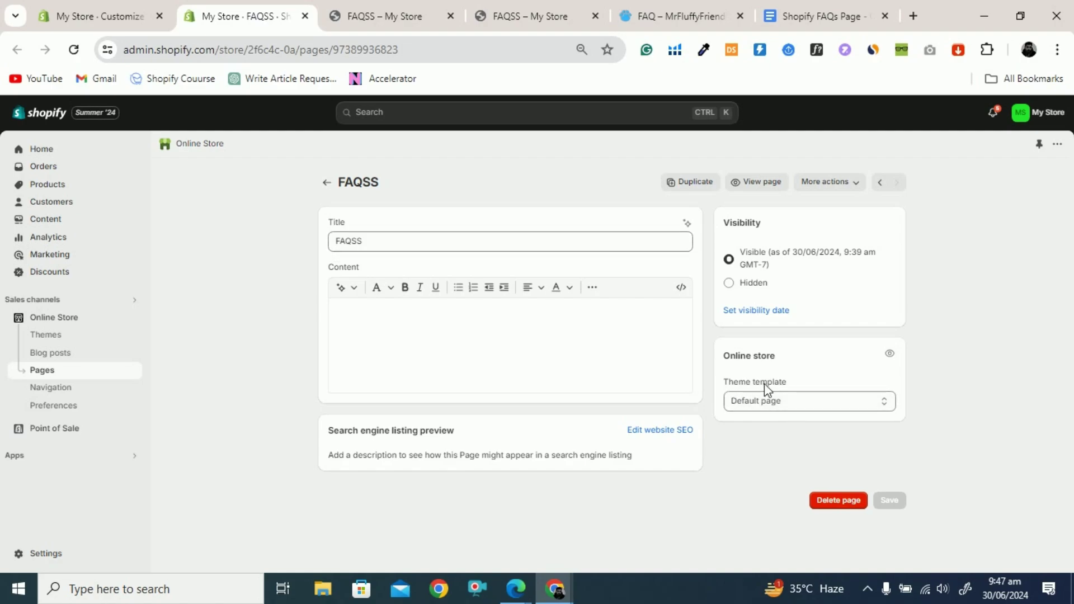
{"action": "left_click", "coordinate": [817, 400]}
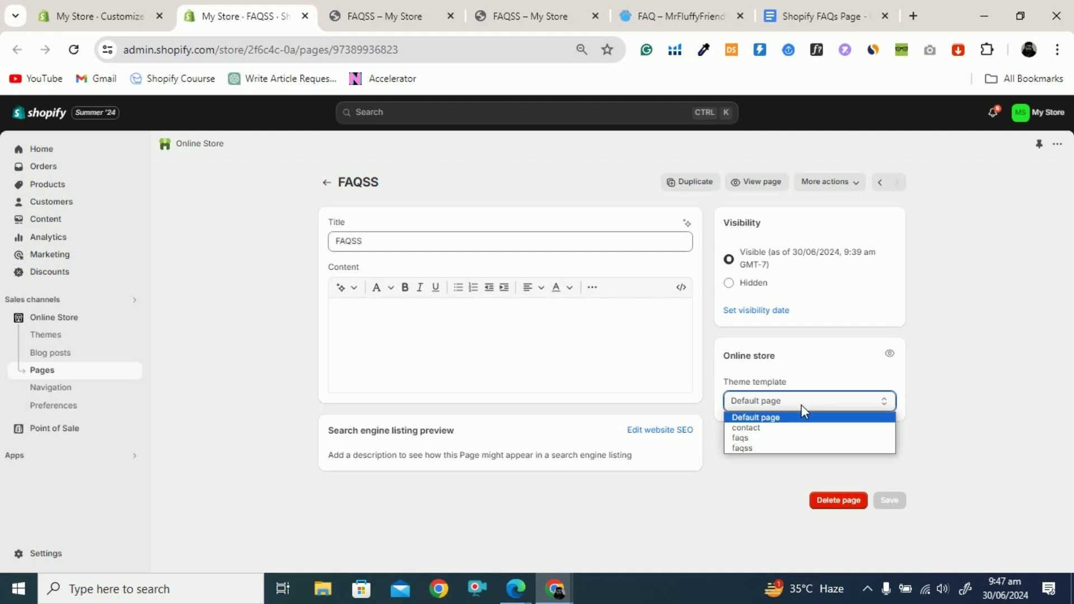
{"action": "left_click", "coordinate": [769, 451]}
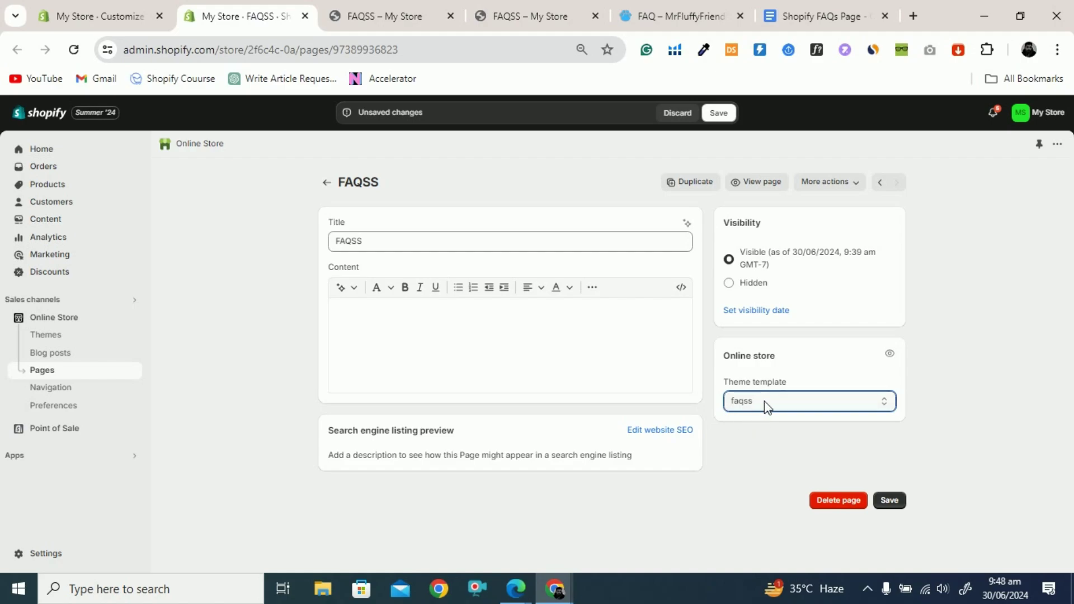
{"action": "left_click", "coordinate": [721, 113]}
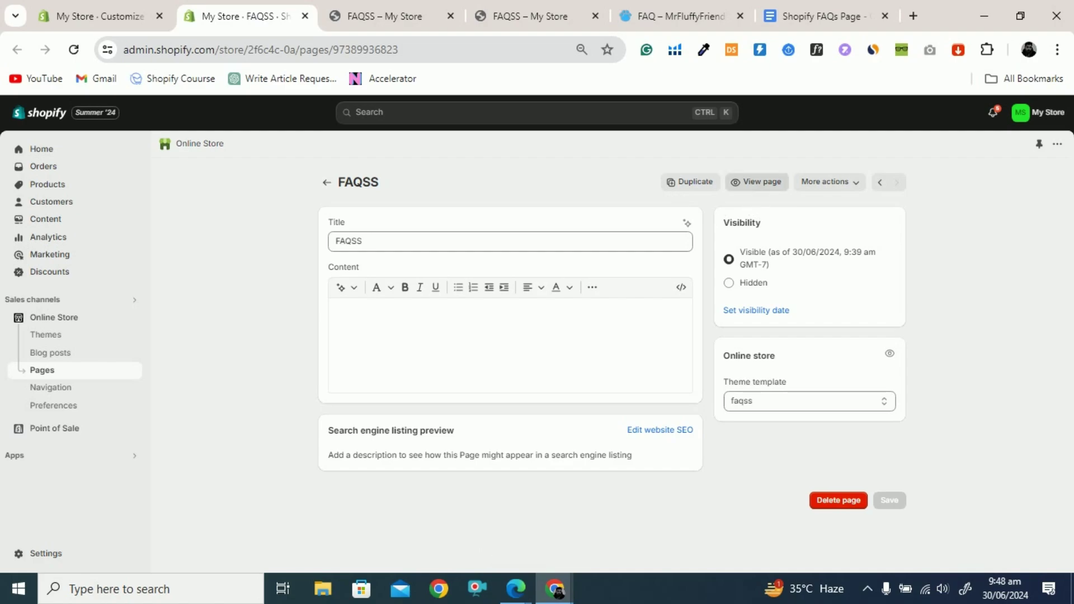
Reload the FAQSS storefront page and examine the answers under Return and Refund Questions by expanding each row
{"action": "left_click", "coordinate": [758, 184]}
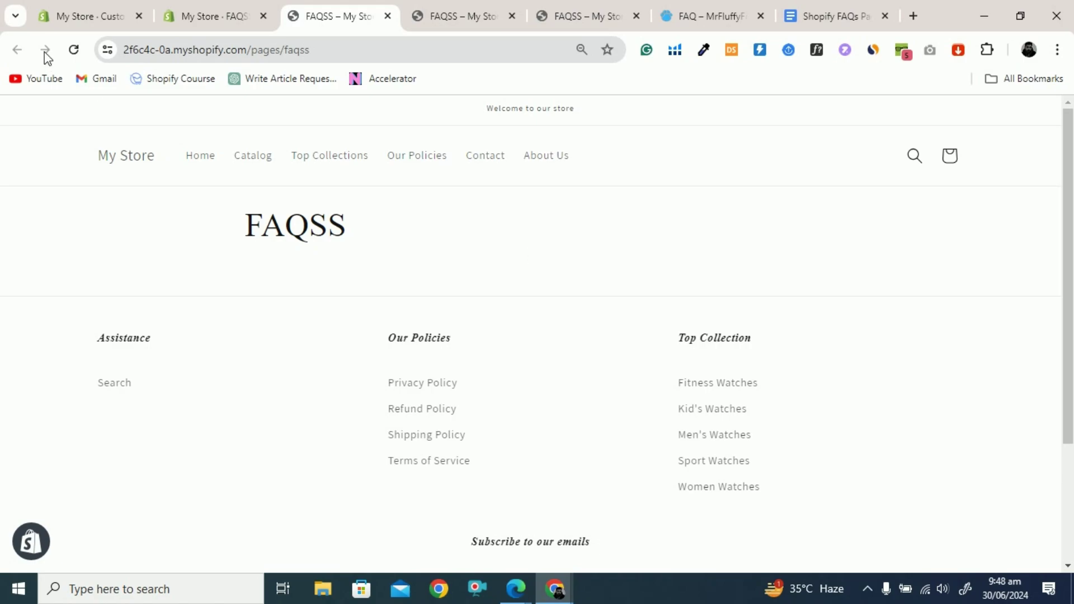
{"action": "left_click", "coordinate": [73, 52]}
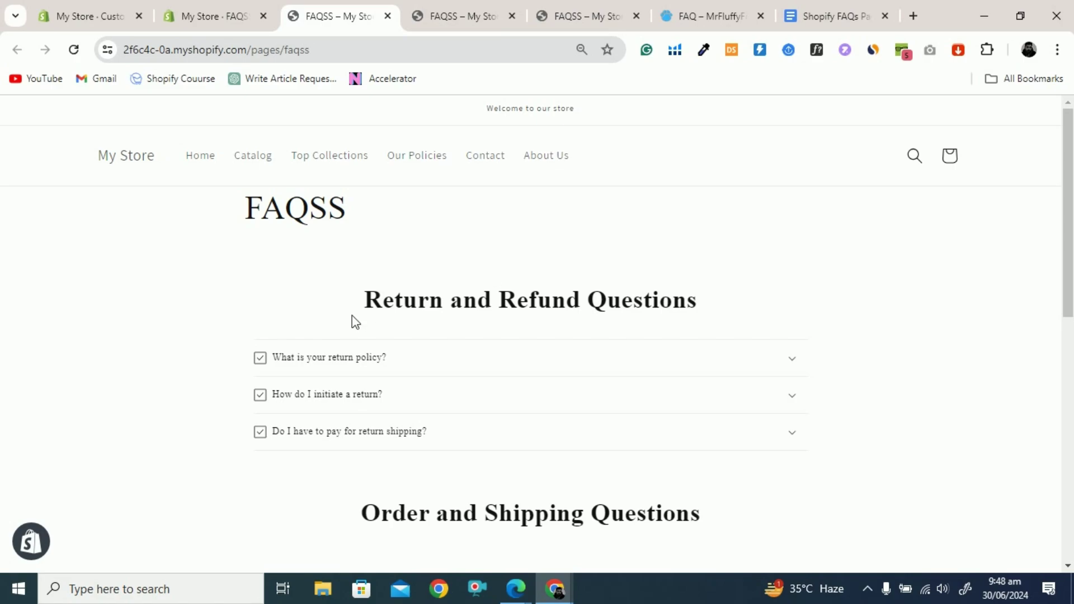
{"action": "left_click_drag", "start_coordinate": [384, 302], "coordinate": [653, 302]}
{"action": "scroll", "coordinate": [675, 286], "scroll_direction": "down", "scroll_amount": 1}
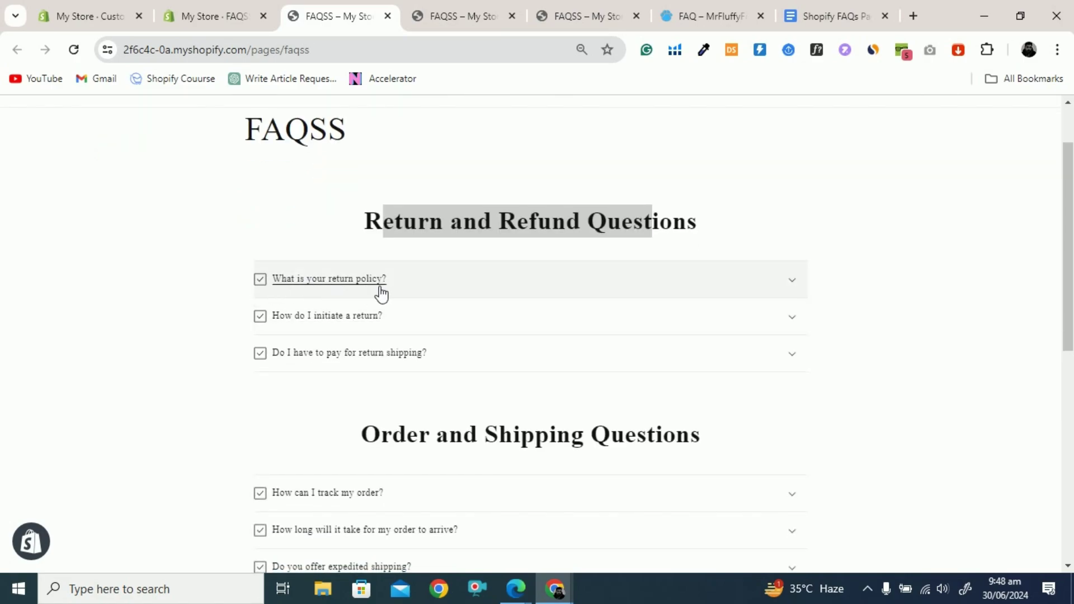
{"action": "left_click", "coordinate": [476, 284]}
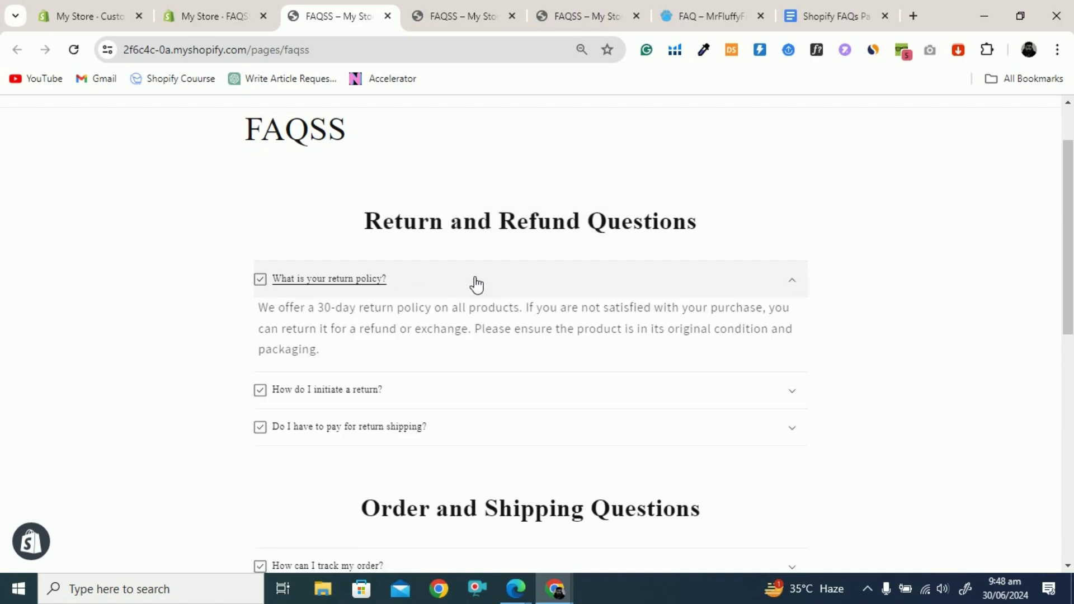
{"action": "left_click_drag", "start_coordinate": [258, 307], "coordinate": [331, 340]}
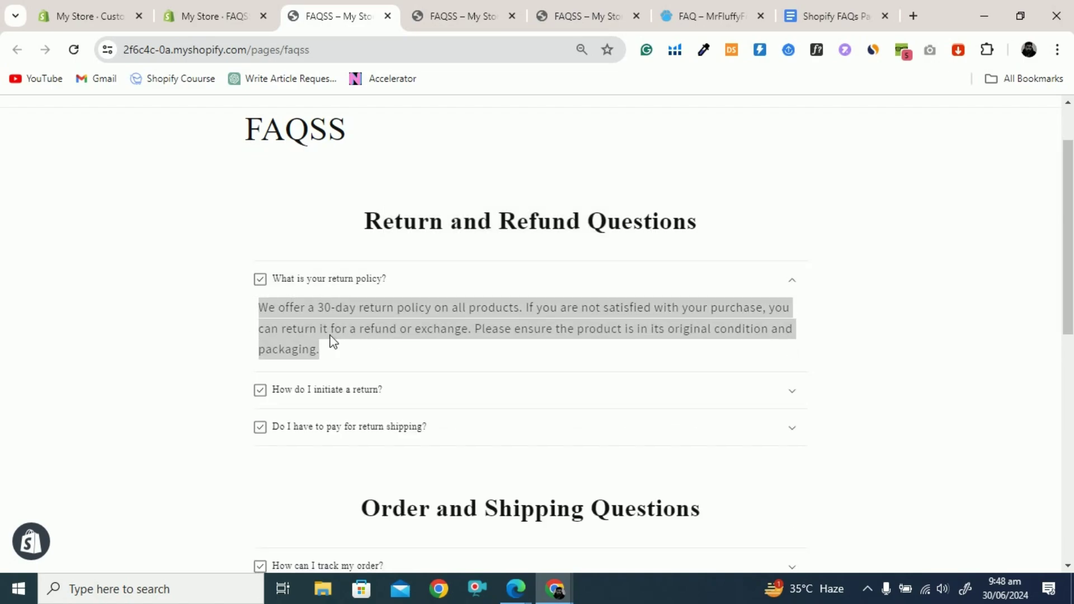
{"action": "left_click", "coordinate": [423, 283]}
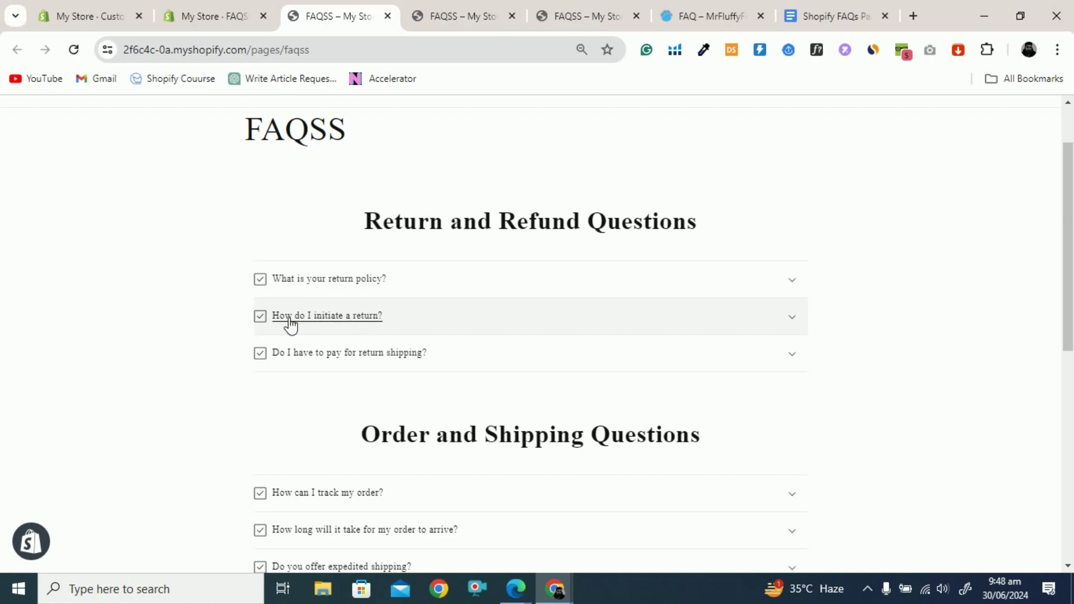
{"action": "left_click", "coordinate": [414, 325]}
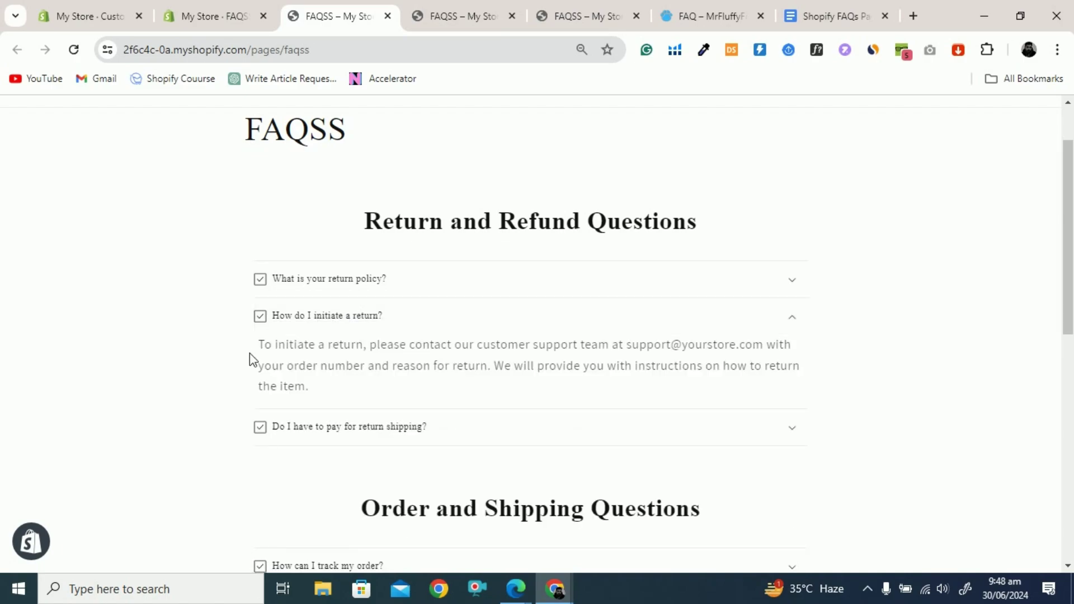
{"action": "left_click_drag", "start_coordinate": [252, 353], "coordinate": [329, 364]}
{"action": "scroll", "coordinate": [505, 357], "scroll_direction": "down", "scroll_amount": 2}
{"action": "left_click", "coordinate": [505, 351]}
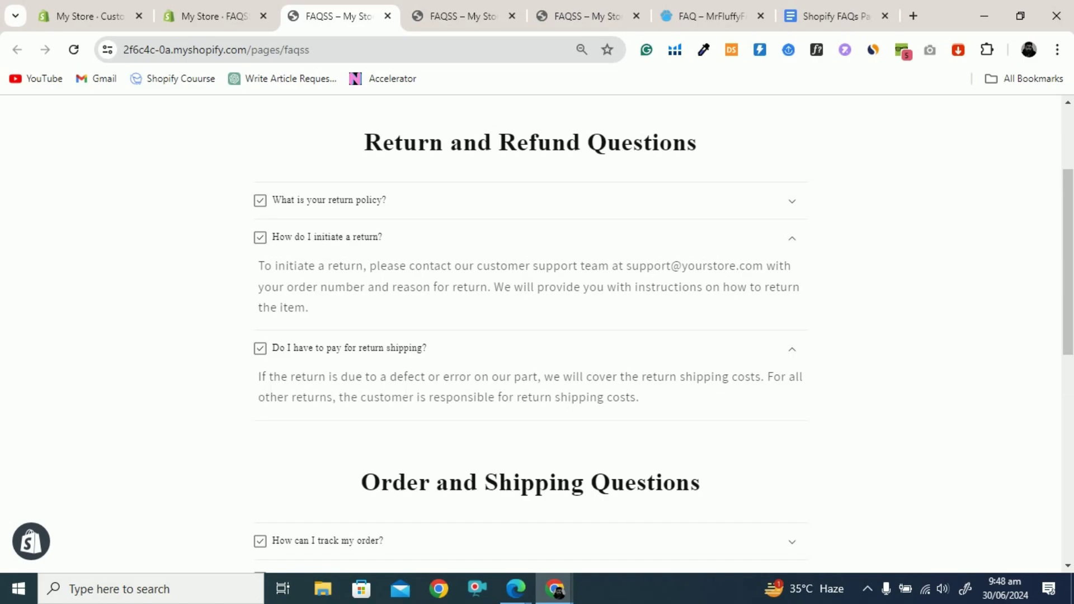
Expand the order tracking question under Order and Shipping Questions and look through the page down to the footer
{"action": "scroll", "coordinate": [490, 241], "scroll_direction": "down", "scroll_amount": 5}
{"action": "left_click", "coordinate": [486, 238]}
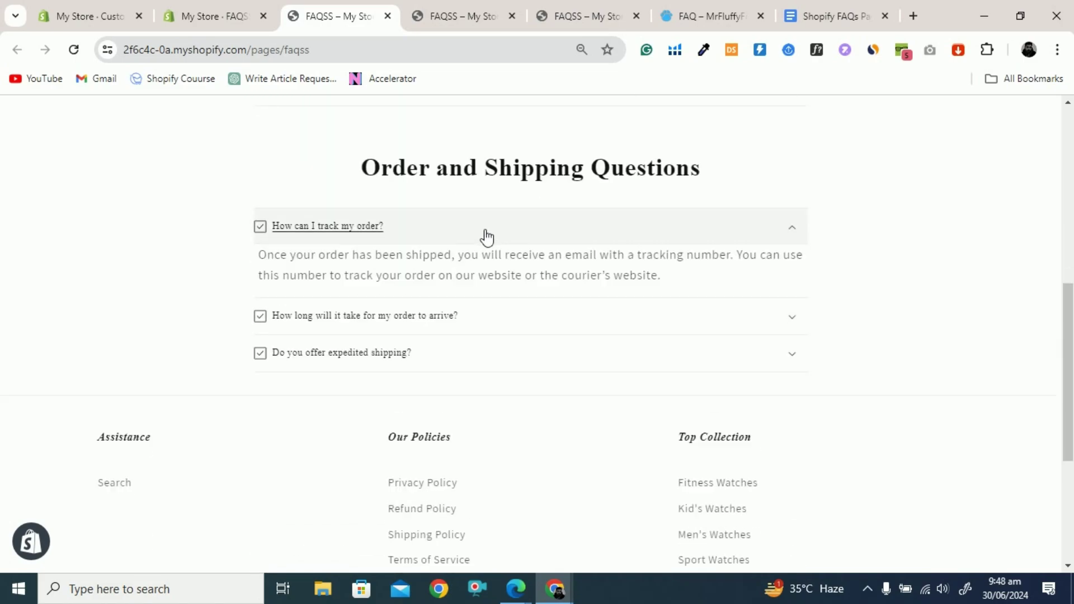
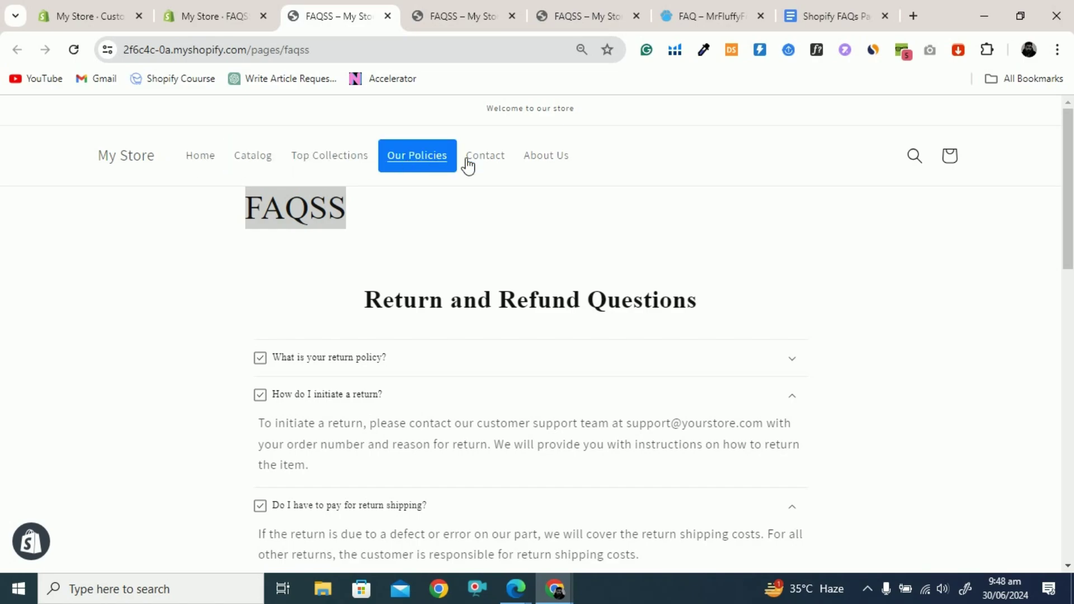
{"action": "scroll", "coordinate": [600, 163], "scroll_direction": "down", "scroll_amount": 8}
{"action": "scroll", "coordinate": [600, 168], "scroll_direction": "down", "scroll_amount": 5}
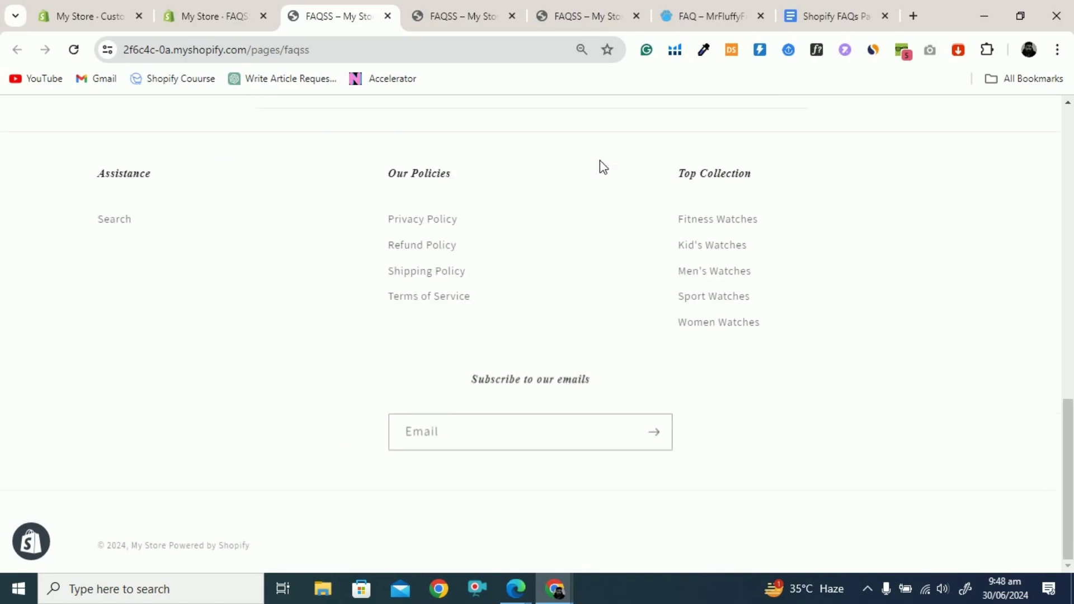
{"action": "scroll", "coordinate": [186, 319], "scroll_direction": "up", "scroll_amount": 13}
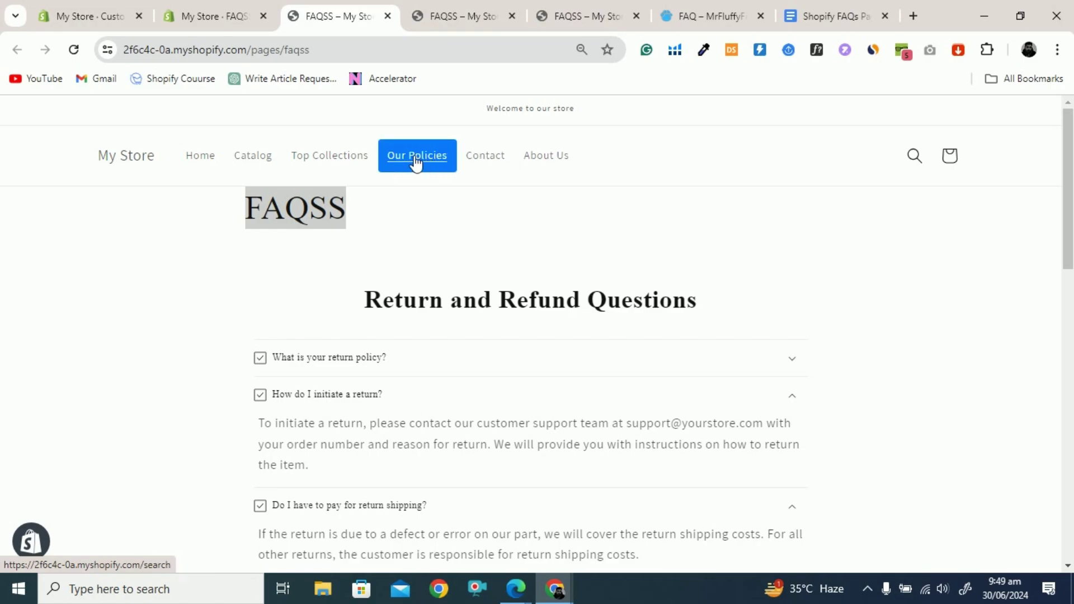
Leave the theme editor and open the store's Main menu for editing in the Navigation settings
{"action": "left_click", "coordinate": [227, 9]}
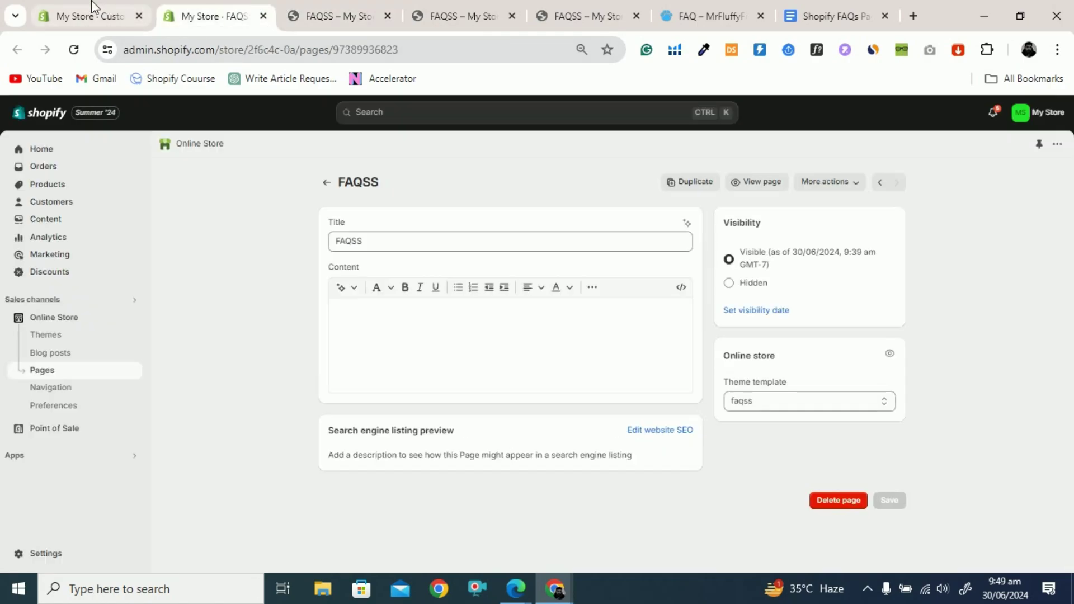
{"action": "left_click", "coordinate": [104, 14]}
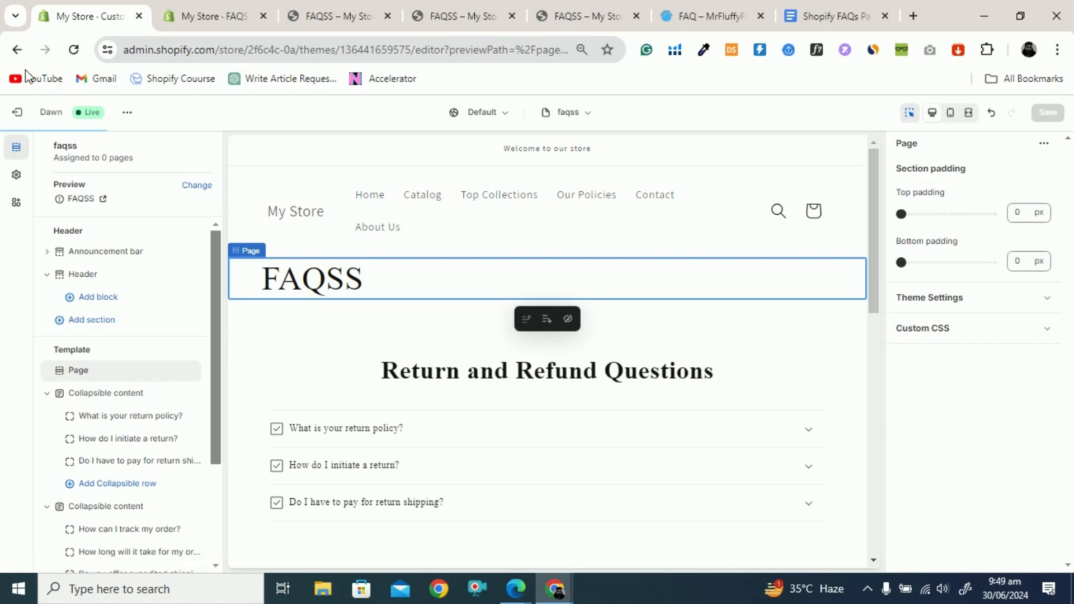
{"action": "left_click", "coordinate": [23, 111]}
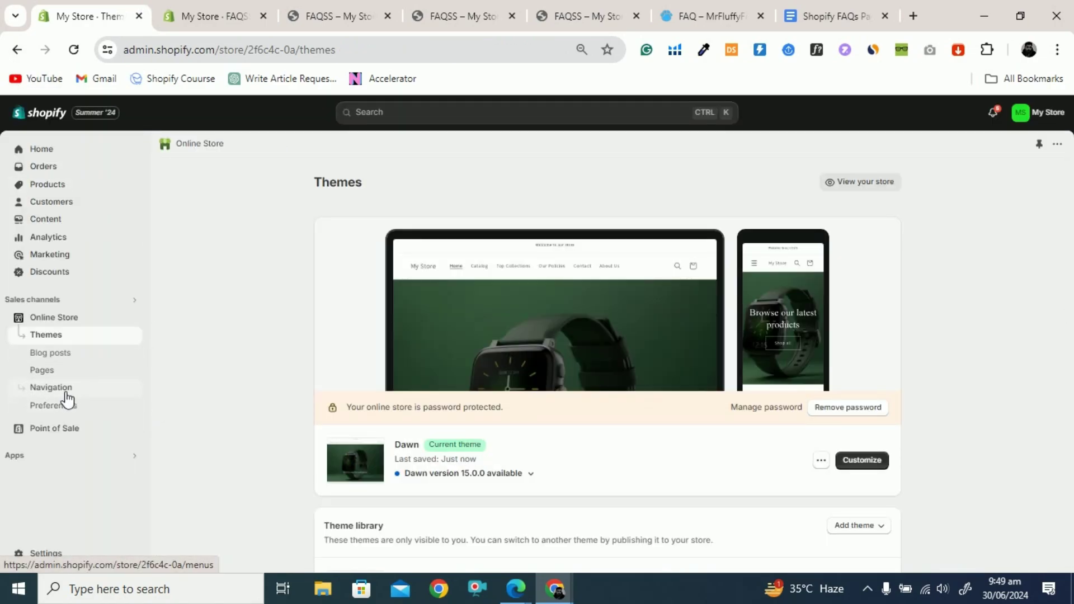
{"action": "left_click", "coordinate": [59, 393]}
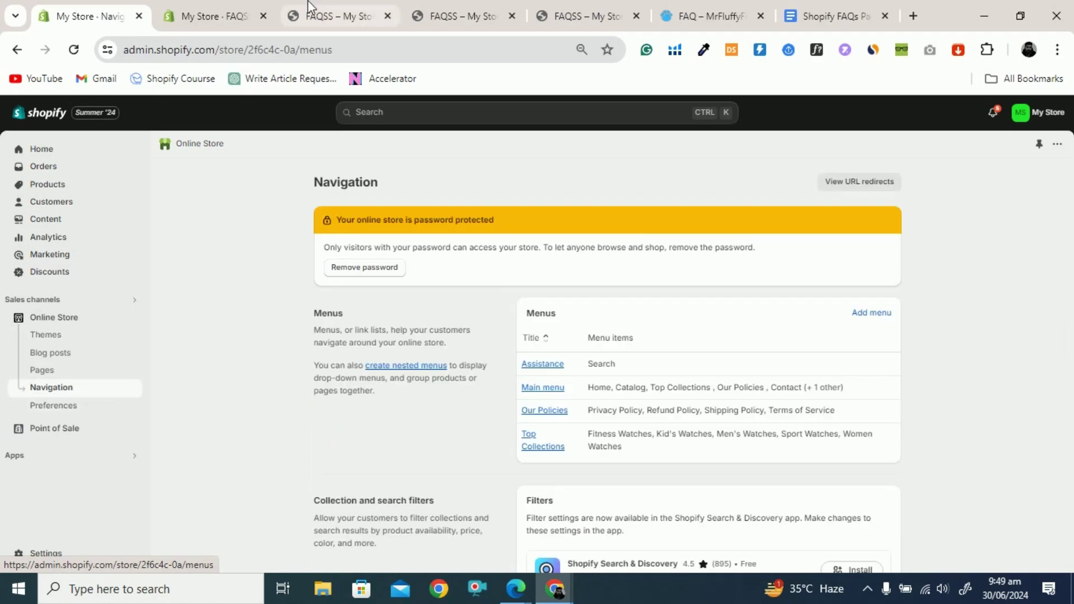
{"action": "left_click", "coordinate": [330, 17]}
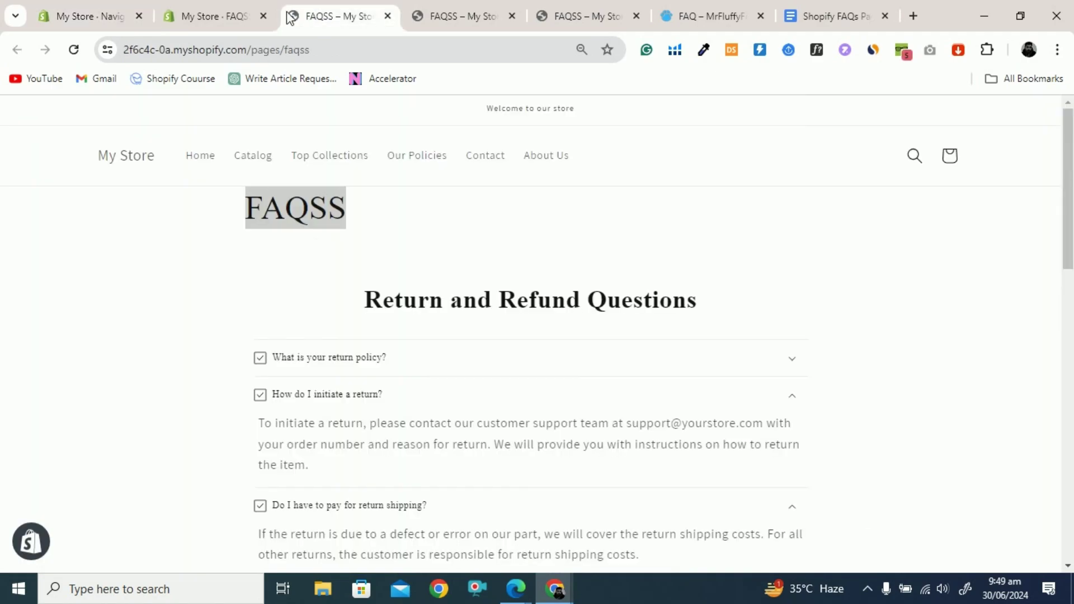
{"action": "left_click", "coordinate": [93, 16]}
{"action": "left_click", "coordinate": [542, 387]}
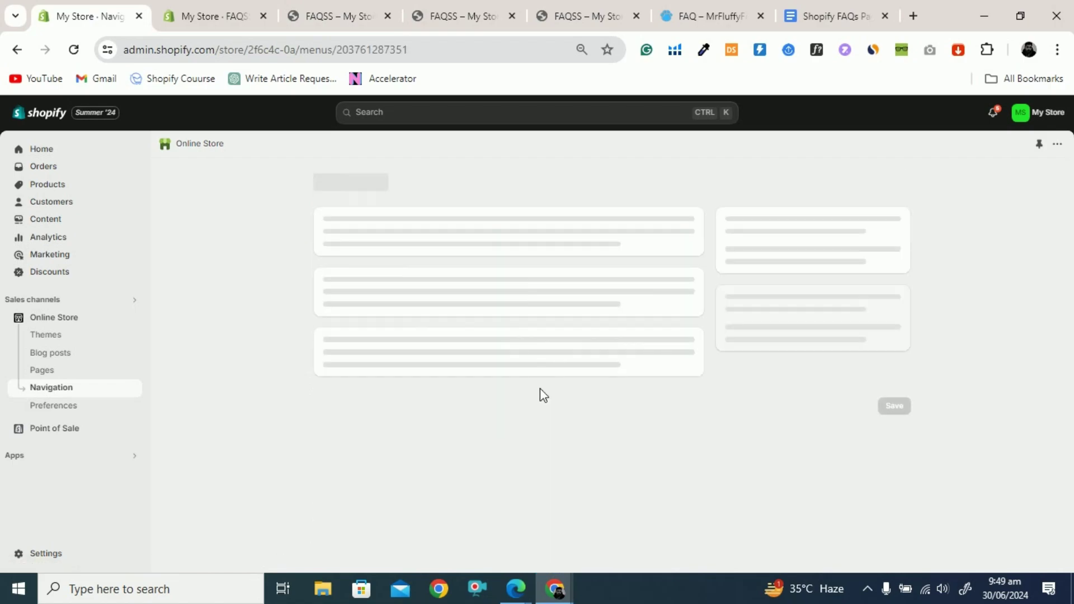
{"action": "scroll", "coordinate": [346, 369], "scroll_direction": "down", "scroll_amount": 1}
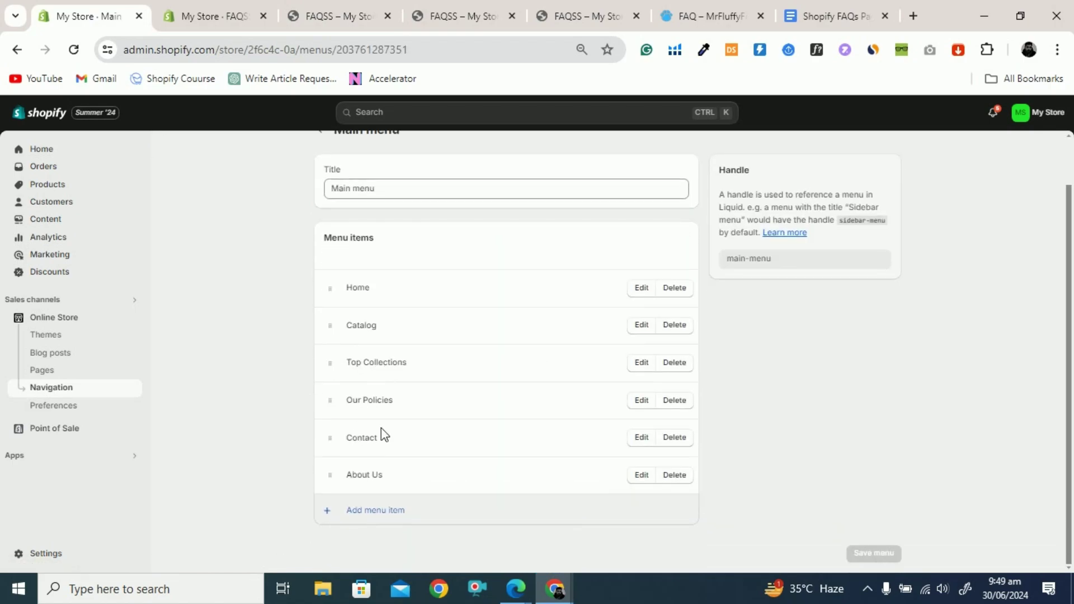
Add a menu item named FAQ's to the Main menu, linked to the FAQSS page
{"action": "left_click", "coordinate": [378, 519]}
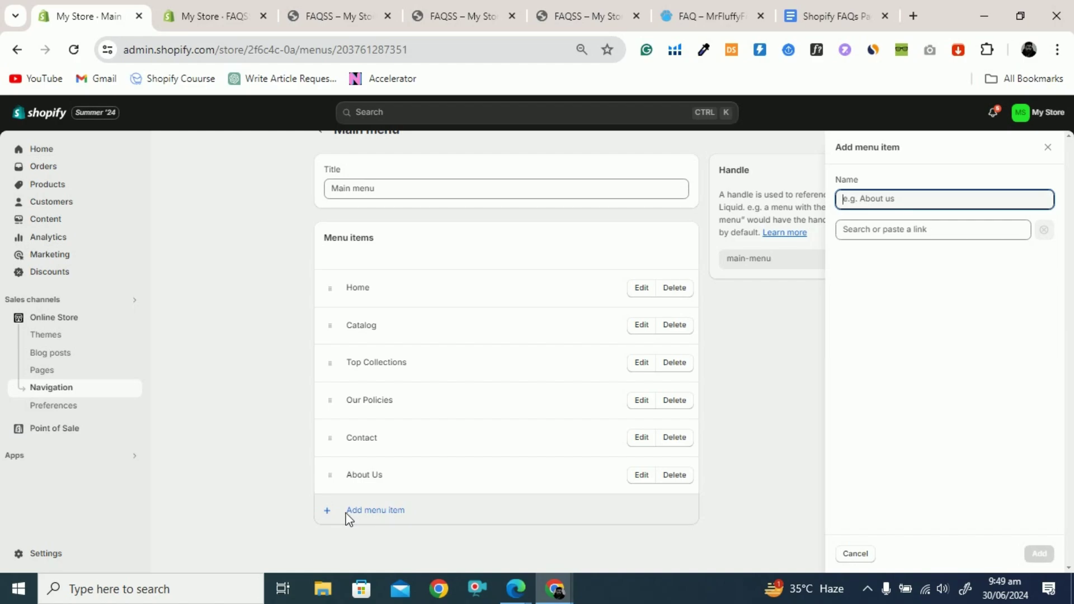
{"action": "left_click", "coordinate": [933, 229]}
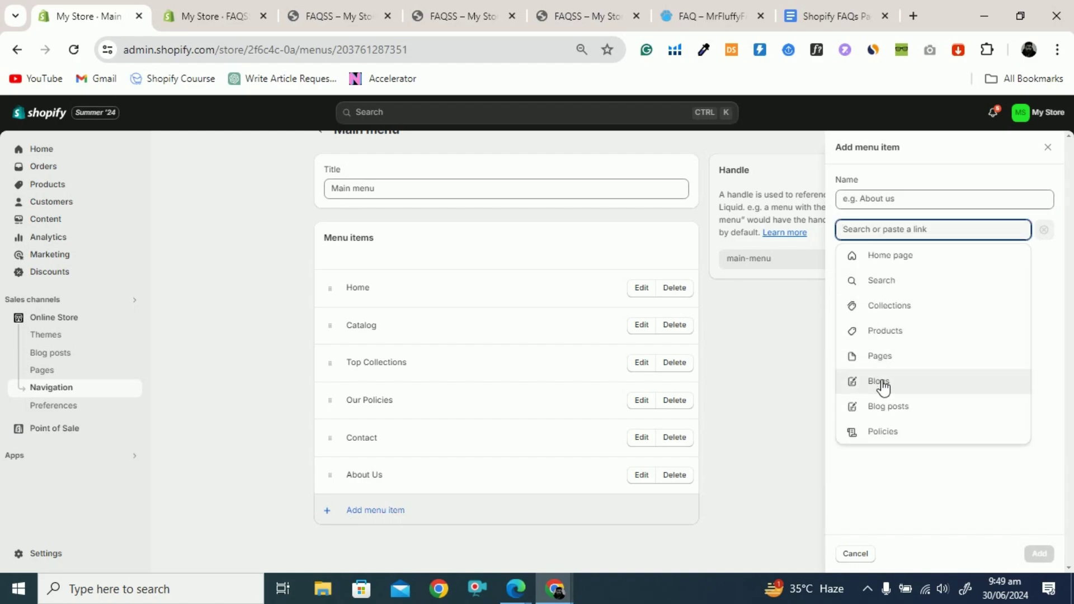
{"action": "left_click", "coordinate": [890, 363]}
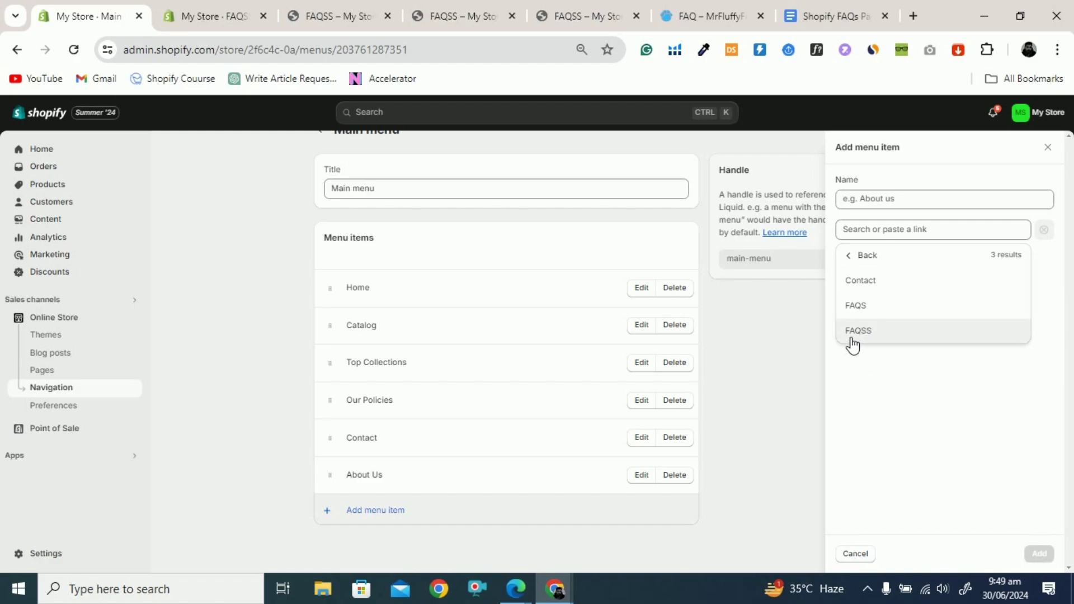
{"action": "left_click", "coordinate": [870, 336]}
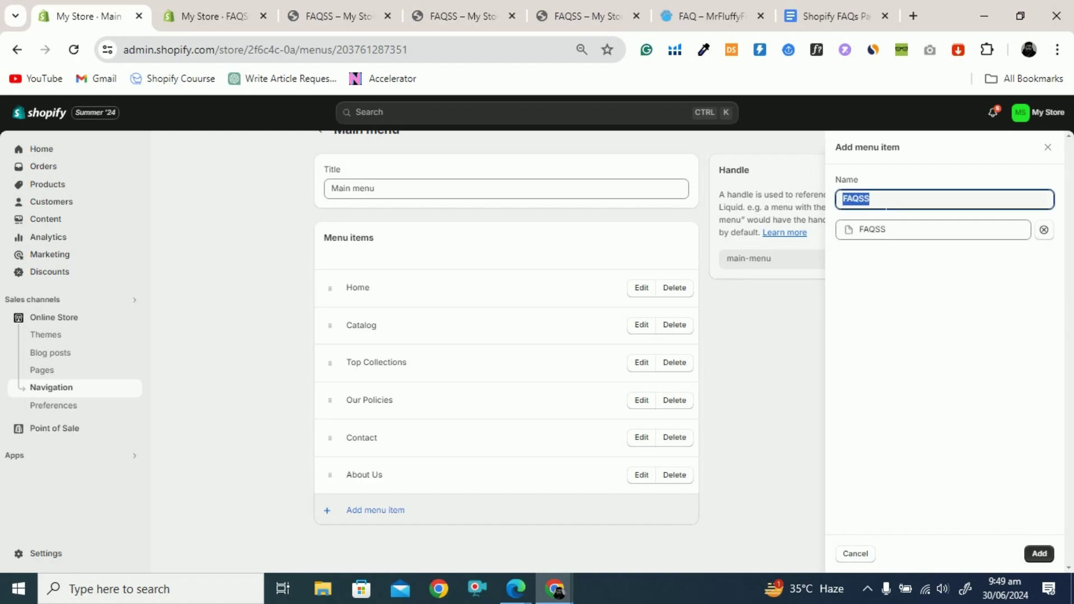
{"action": "left_click", "coordinate": [886, 206]}
{"action": "left_click", "coordinate": [1041, 554]}
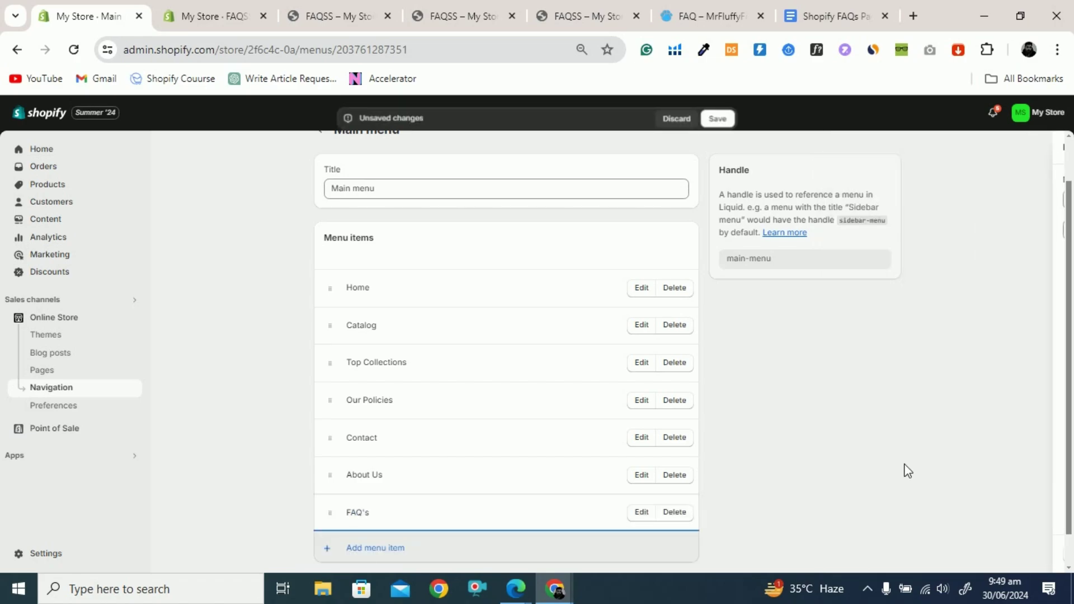
Move the FAQ's item between Our Policies and Contact and save the Main menu
{"action": "scroll", "coordinate": [336, 486], "scroll_direction": "down", "scroll_amount": 1}
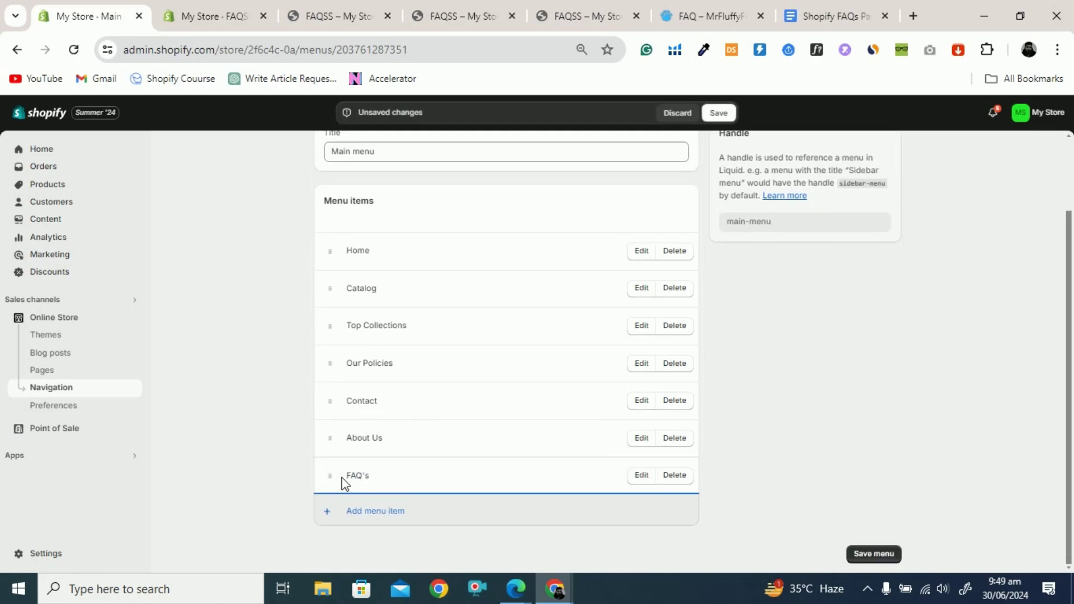
{"action": "left_click_drag", "start_coordinate": [340, 488], "coordinate": [338, 421]}
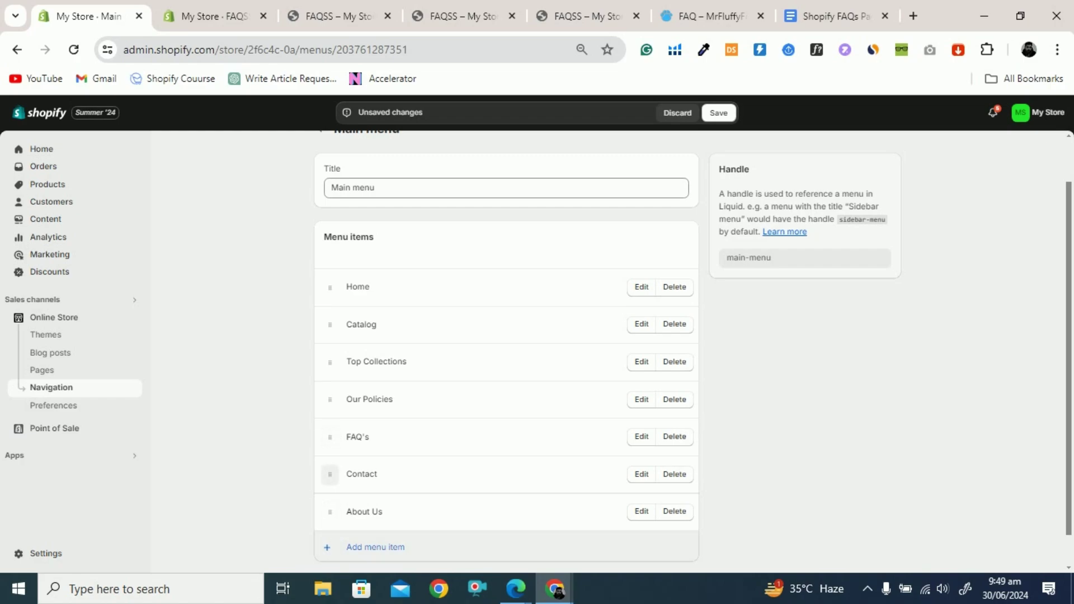
{"action": "left_click", "coordinate": [719, 112]}
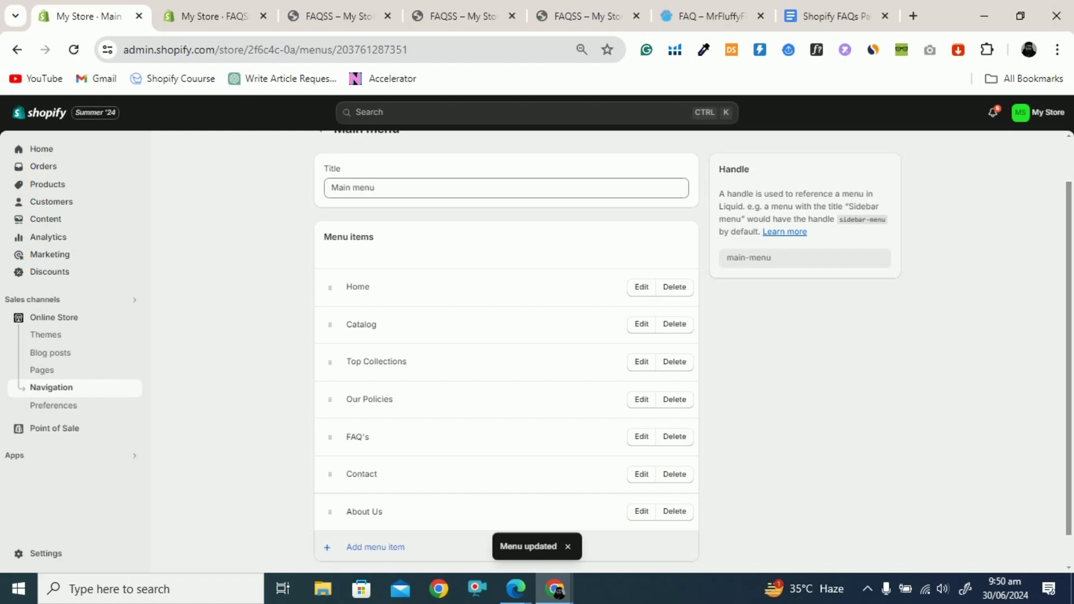
View the live storefront, check its header menu and open the FAQ's page from there
{"action": "left_click", "coordinate": [134, 318]}
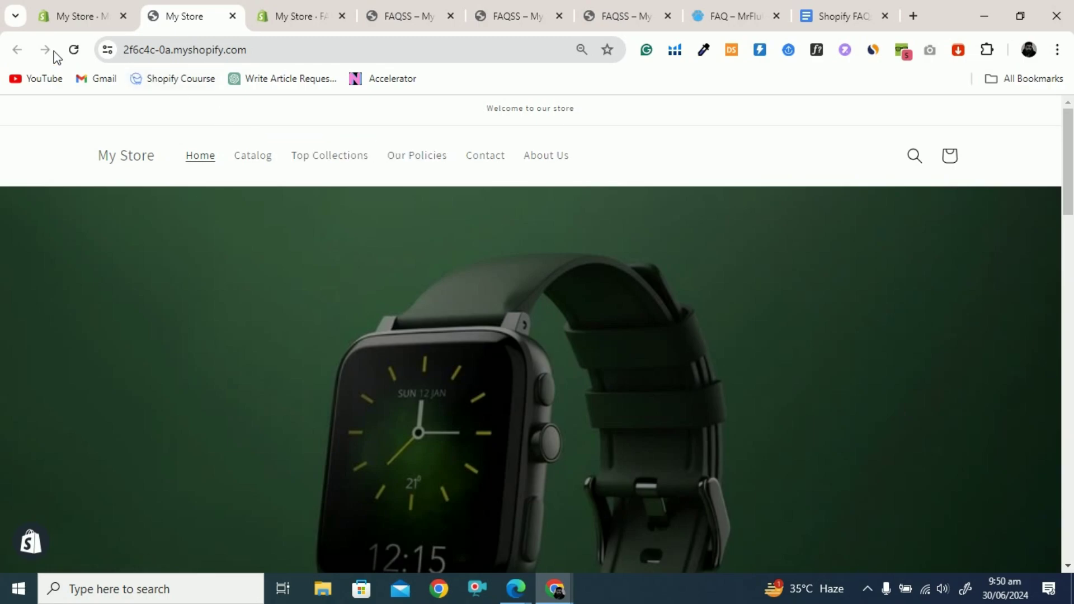
{"action": "left_click", "coordinate": [73, 50]}
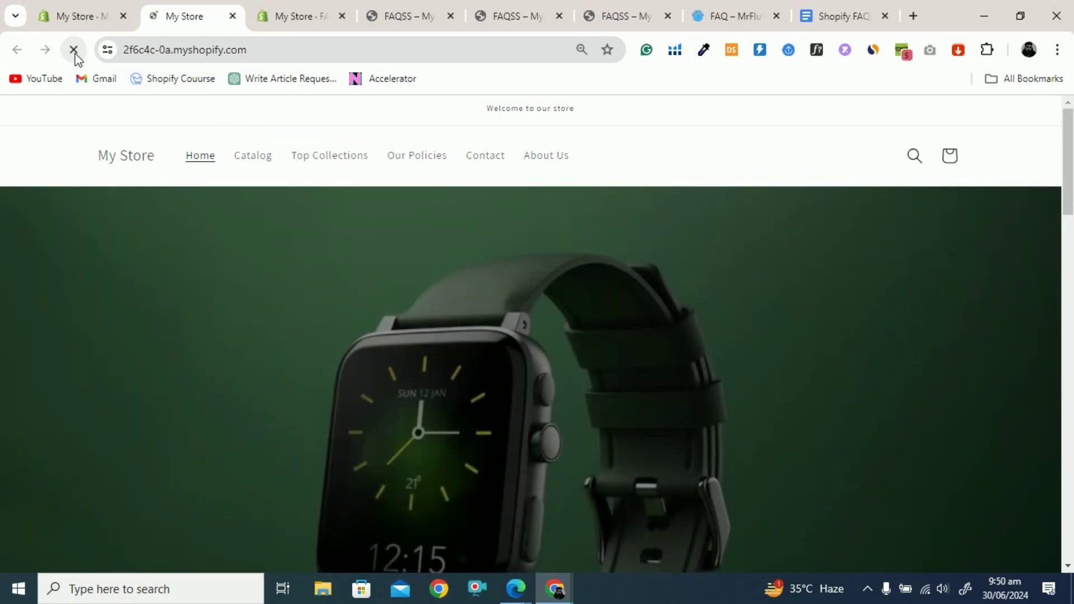
{"action": "left_click", "coordinate": [92, 12]}
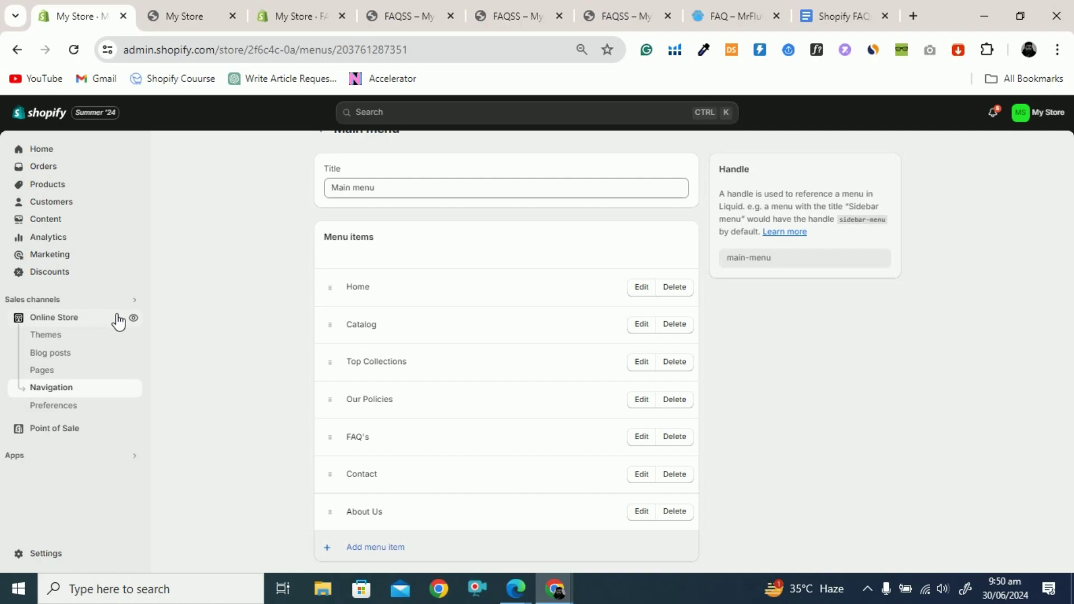
{"action": "scroll", "coordinate": [599, 304], "scroll_direction": "down", "scroll_amount": 1}
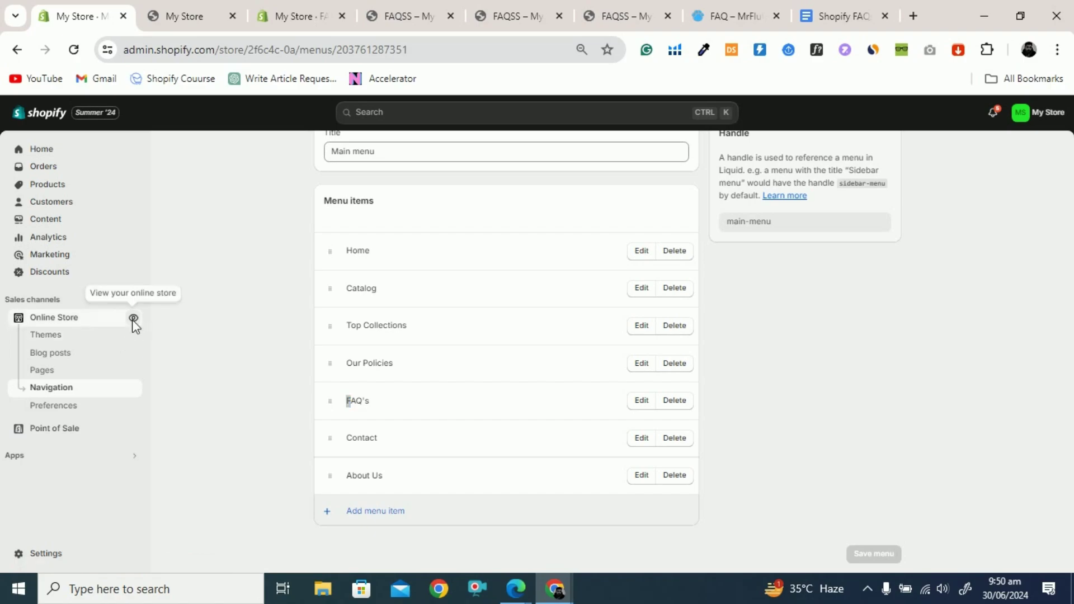
{"action": "left_click", "coordinate": [133, 319]}
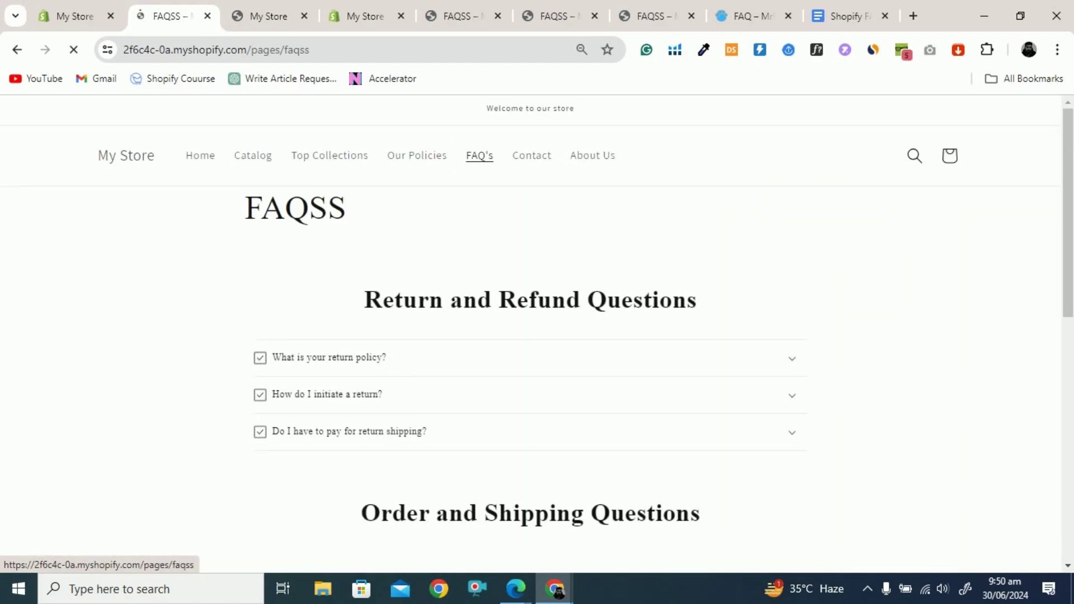
Look through the question sections of the live FAQ page down to the Assistance column in the footer
{"action": "scroll", "coordinate": [330, 231], "scroll_direction": "down", "scroll_amount": 6}
{"action": "scroll", "coordinate": [417, 278], "scroll_direction": "up", "scroll_amount": 6}
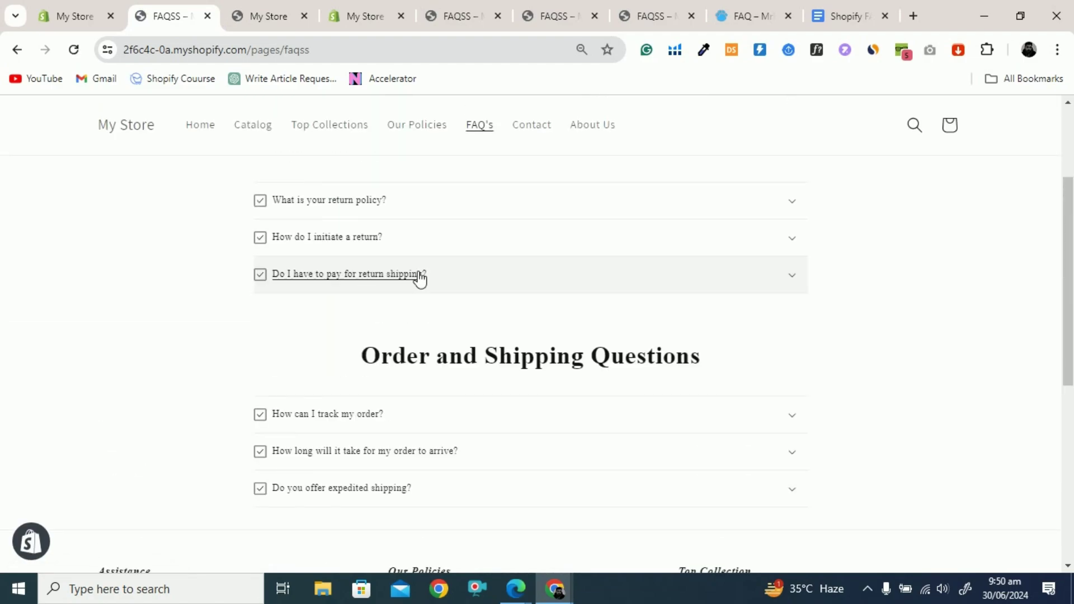
{"action": "scroll", "coordinate": [417, 278], "scroll_direction": "down", "scroll_amount": 1}
{"action": "scroll", "coordinate": [501, 233], "scroll_direction": "down", "scroll_amount": 7}
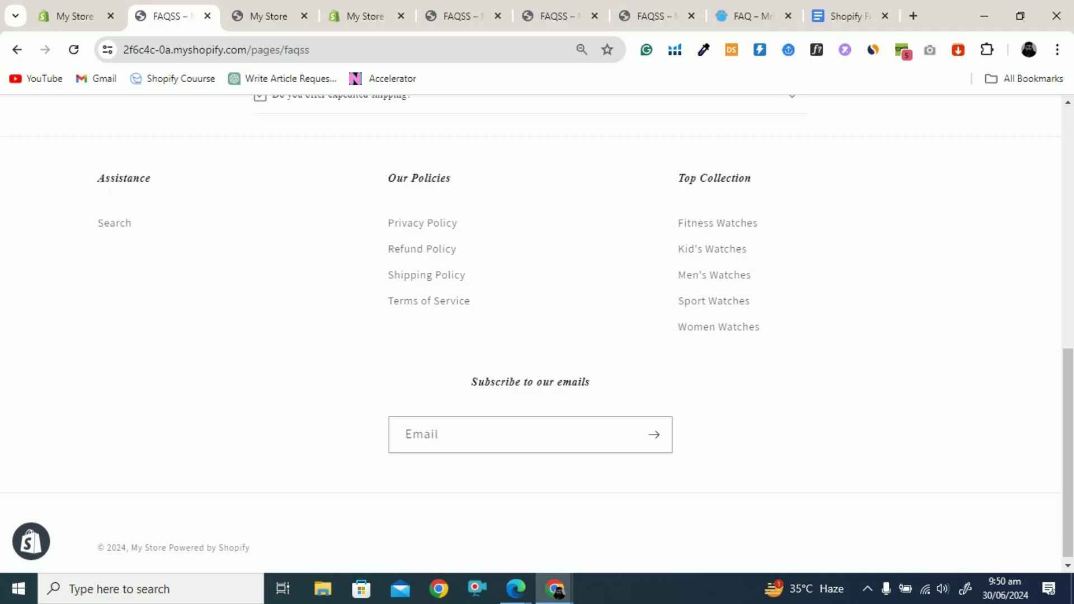
{"action": "left_click_drag", "start_coordinate": [98, 178], "coordinate": [123, 208]}
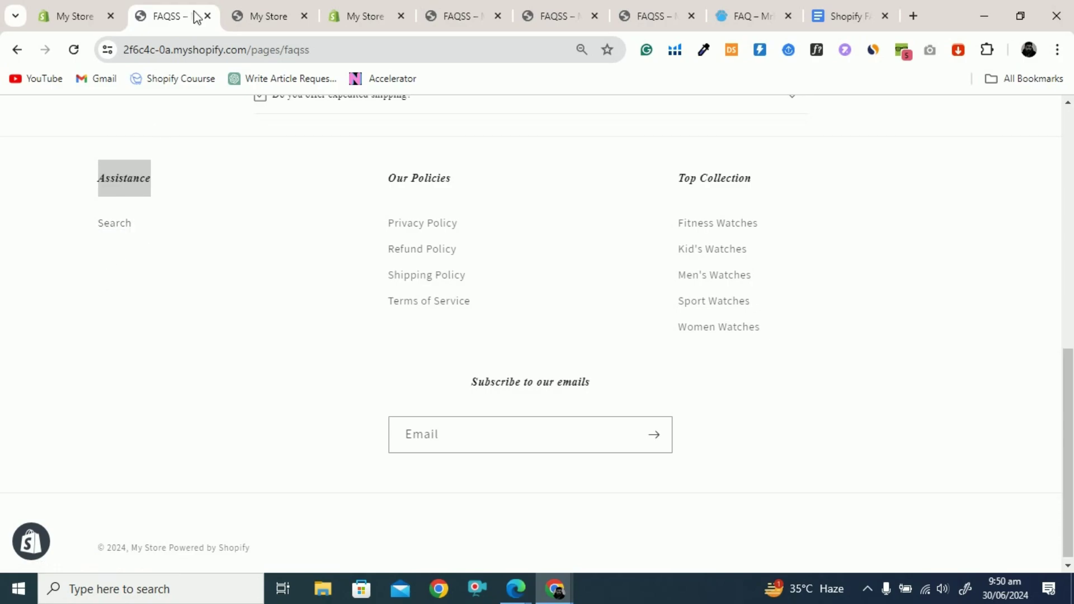
Open the Assistance menu from the Navigation settings in the admin and compare it with the storefront's footer column
{"action": "left_click", "coordinate": [78, 16]}
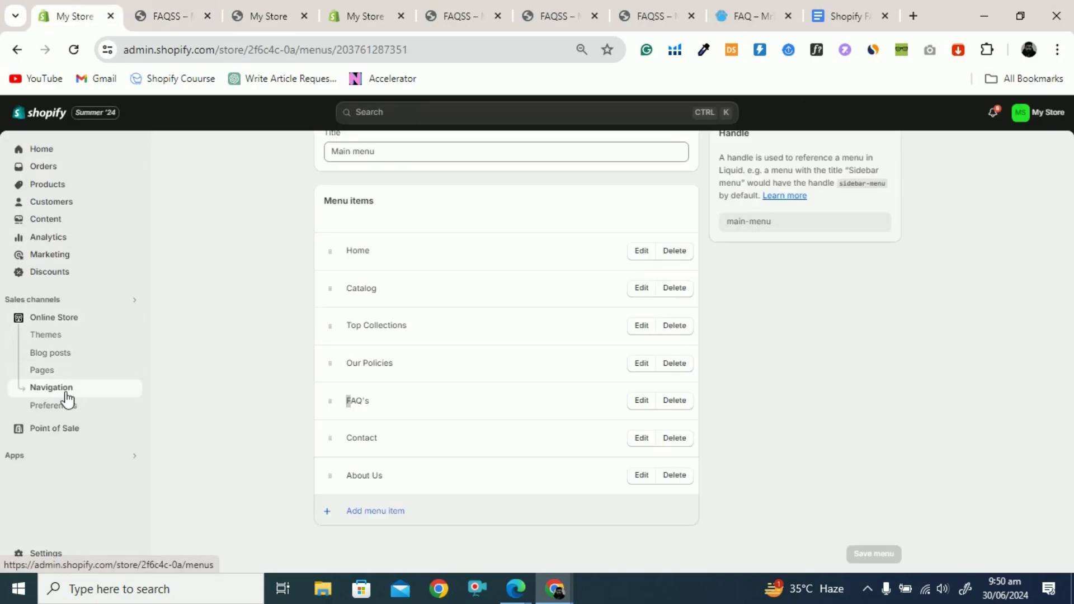
{"action": "scroll", "coordinate": [217, 367], "scroll_direction": "up", "scroll_amount": 2}
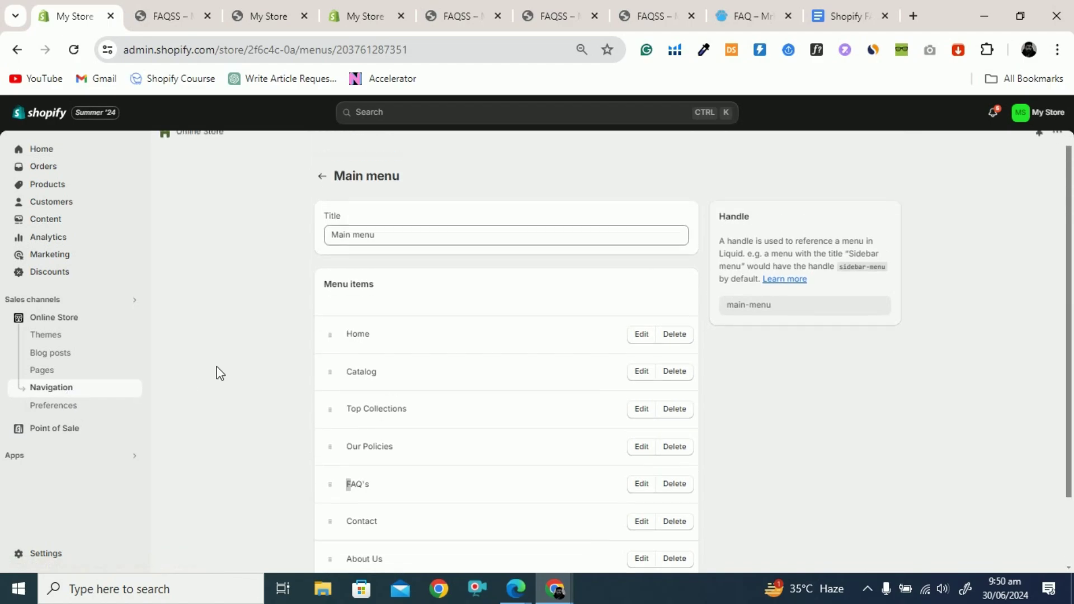
{"action": "left_click", "coordinate": [323, 182]}
{"action": "left_click", "coordinate": [164, 15]}
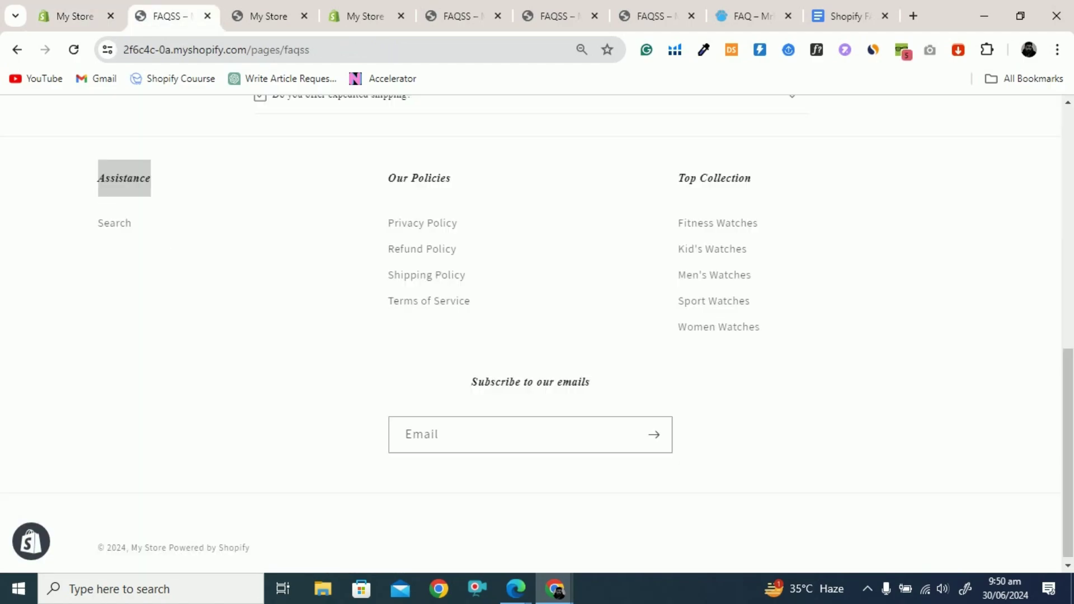
{"action": "left_click", "coordinate": [161, 192]}
{"action": "double_click", "coordinate": [120, 185]}
{"action": "left_click", "coordinate": [73, 16]}
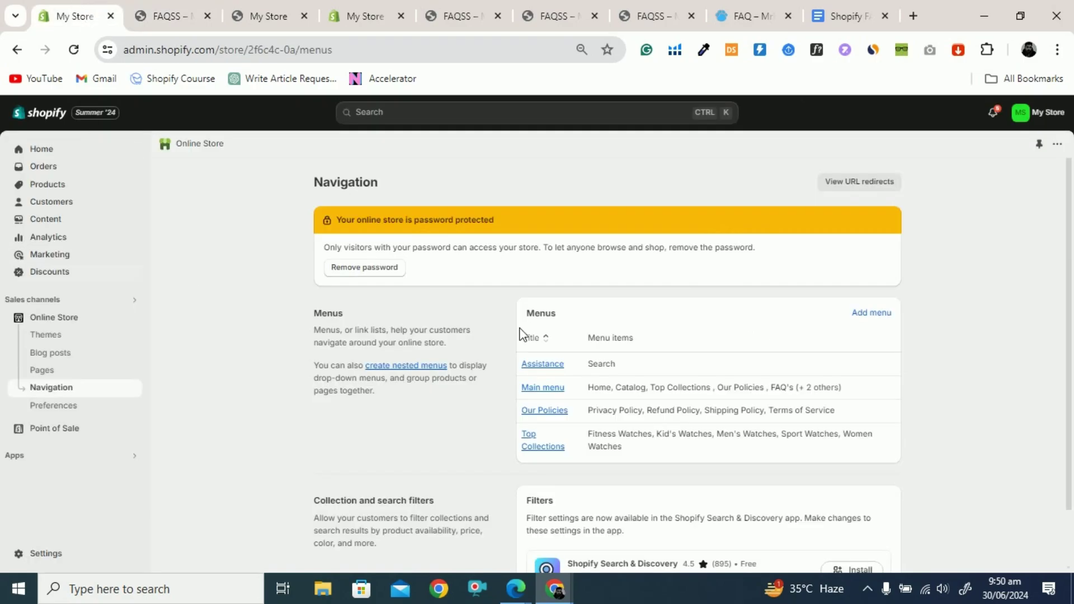
{"action": "scroll", "coordinate": [575, 340], "scroll_direction": "down", "scroll_amount": 1}
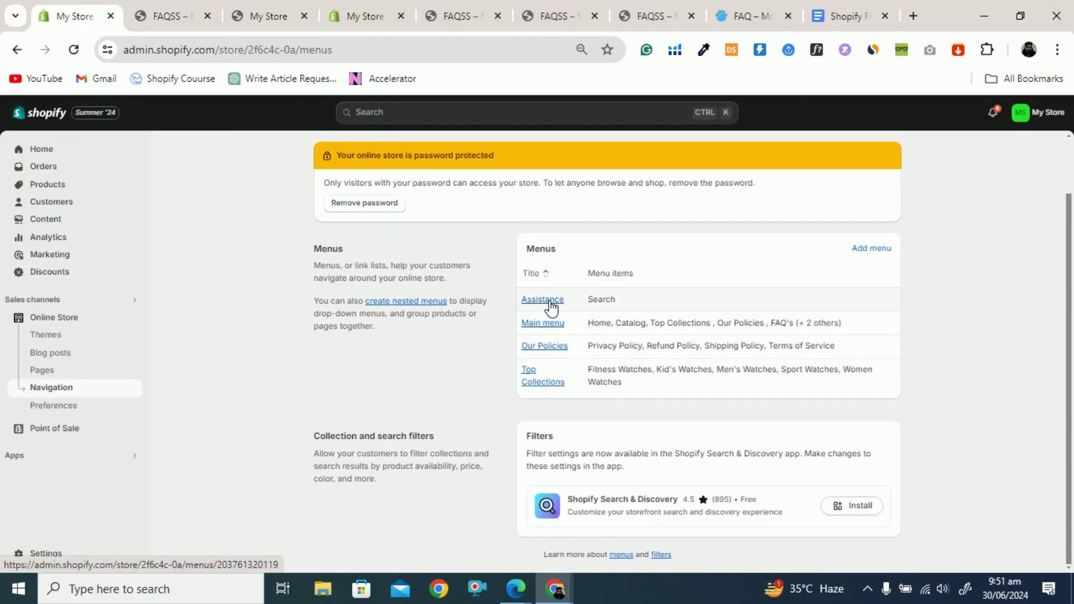
{"action": "left_click", "coordinate": [552, 307]}
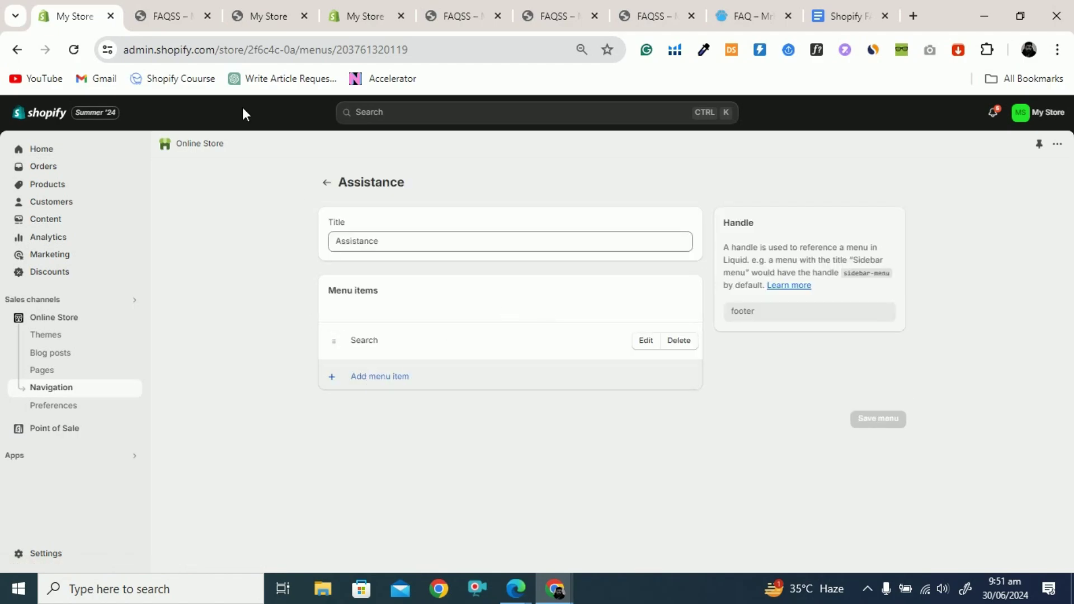
{"action": "left_click", "coordinate": [168, 16]}
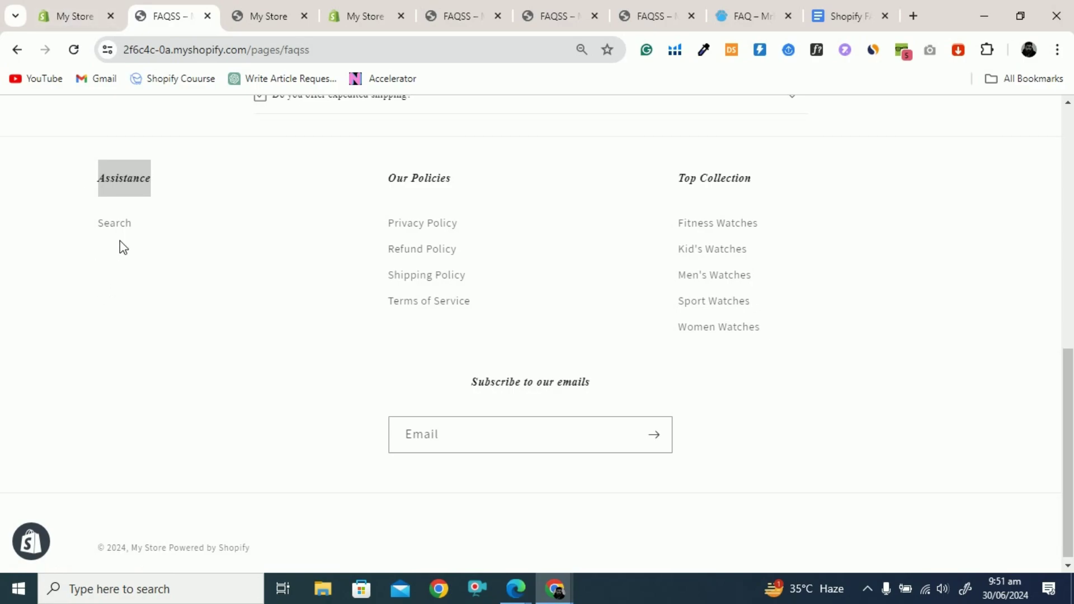
{"action": "left_click", "coordinate": [78, 20]}
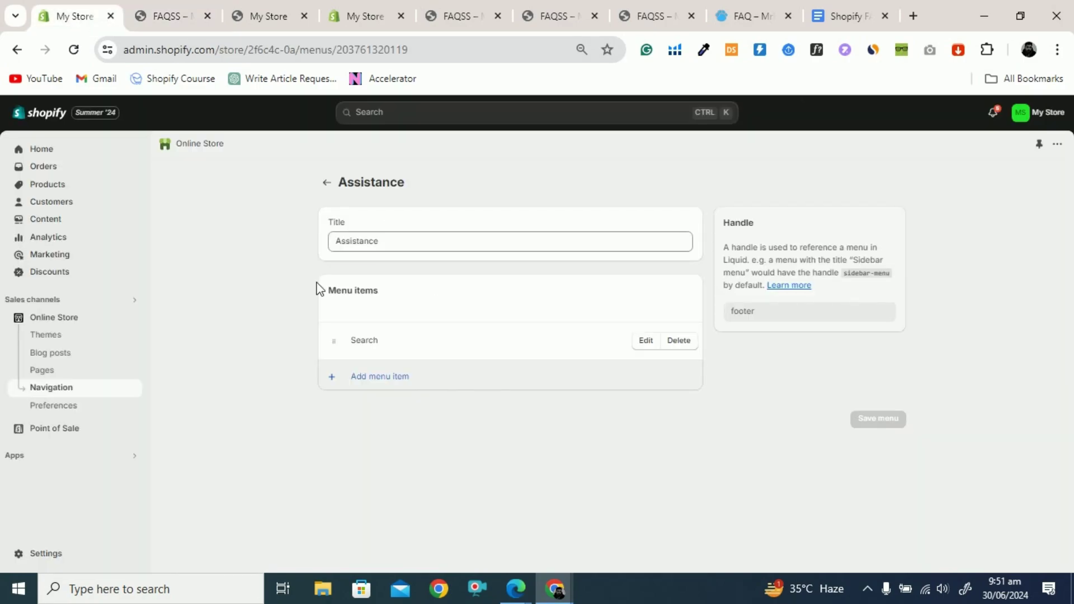
Add a menu item named FAQ's that links to the FAQSS page to the Assistance menu and save the menu
{"action": "left_click", "coordinate": [386, 378]}
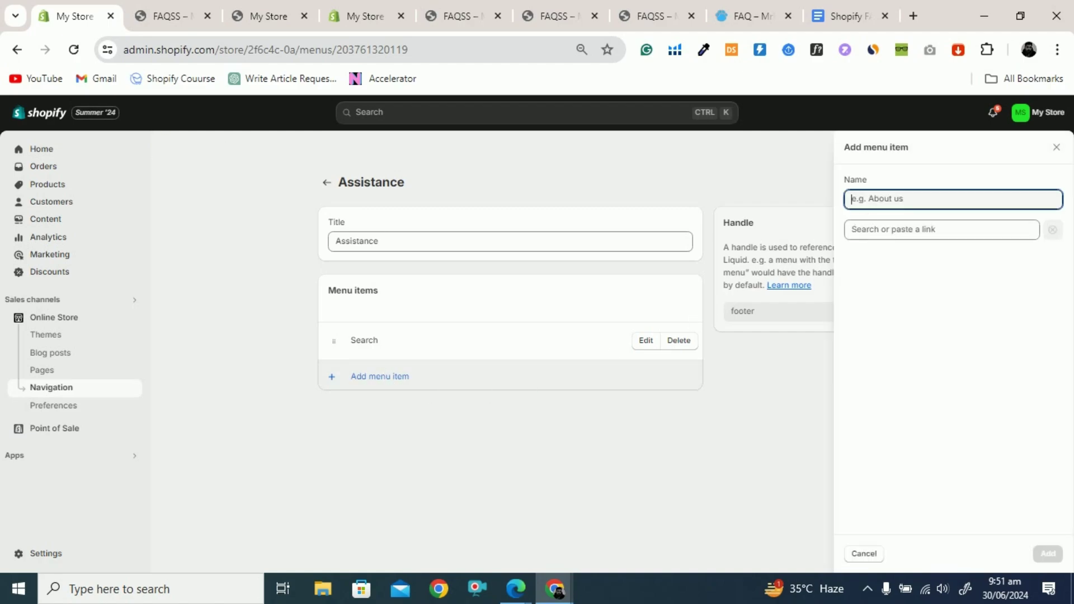
{"action": "left_click", "coordinate": [894, 232]}
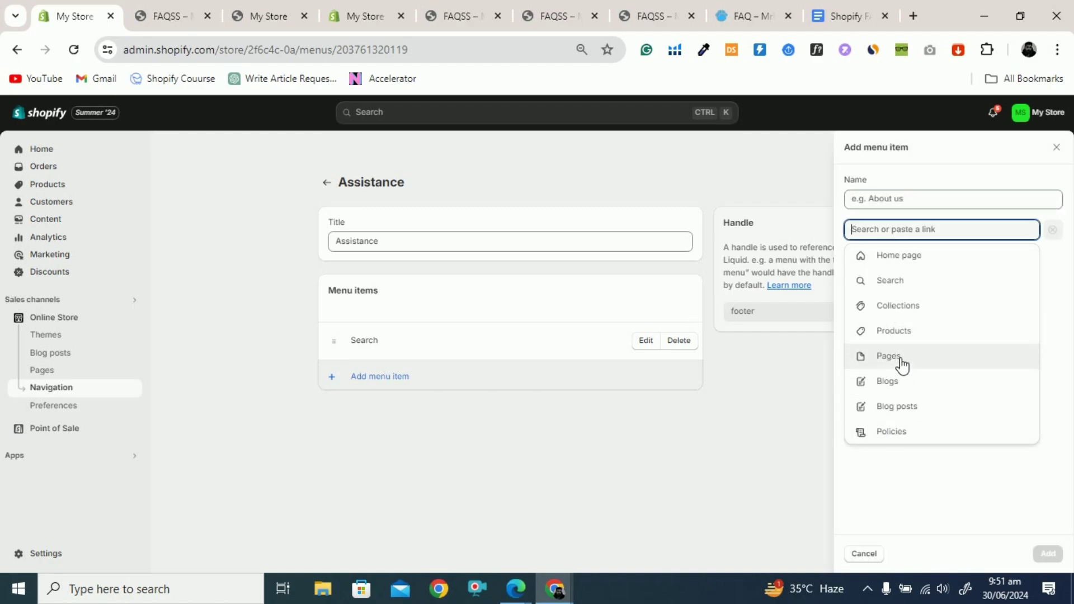
{"action": "left_click", "coordinate": [900, 359]}
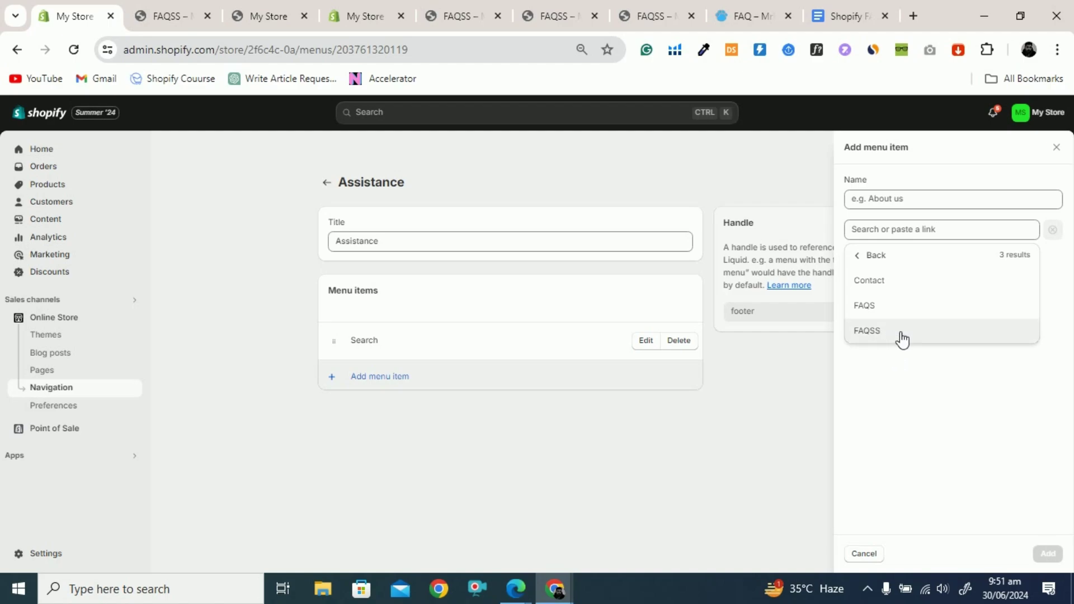
{"action": "left_click", "coordinate": [884, 339]}
{"action": "left_click", "coordinate": [907, 202]}
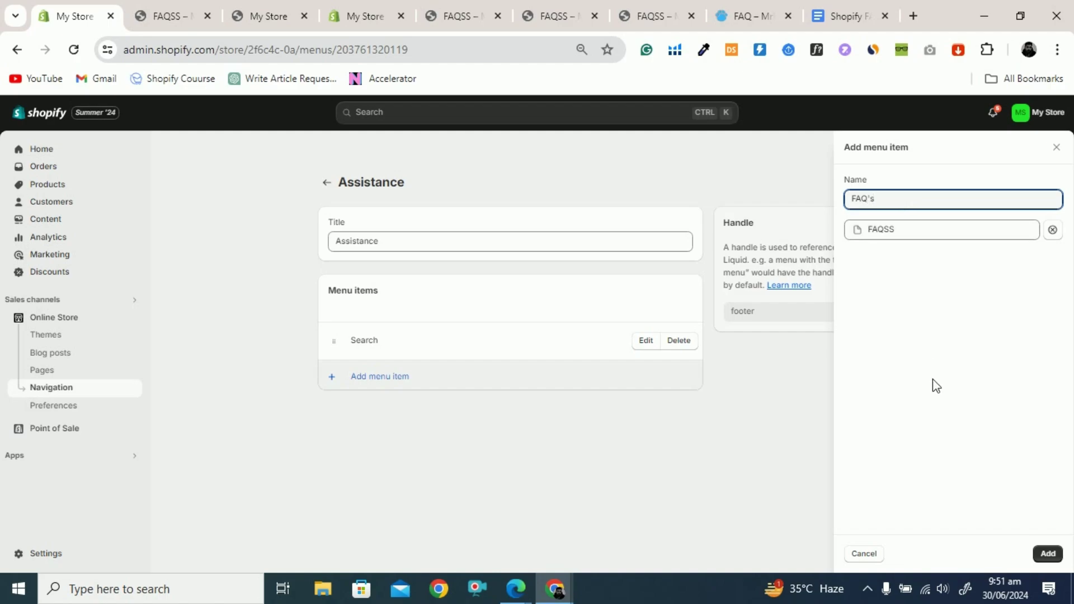
{"action": "left_click", "coordinate": [1048, 553]}
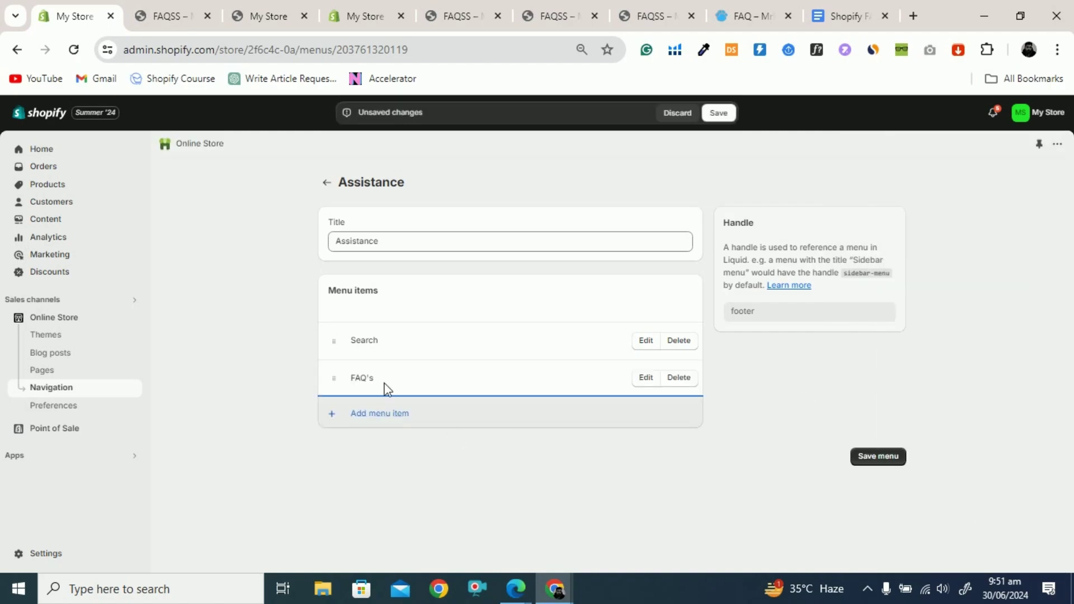
{"action": "left_click", "coordinate": [722, 114]}
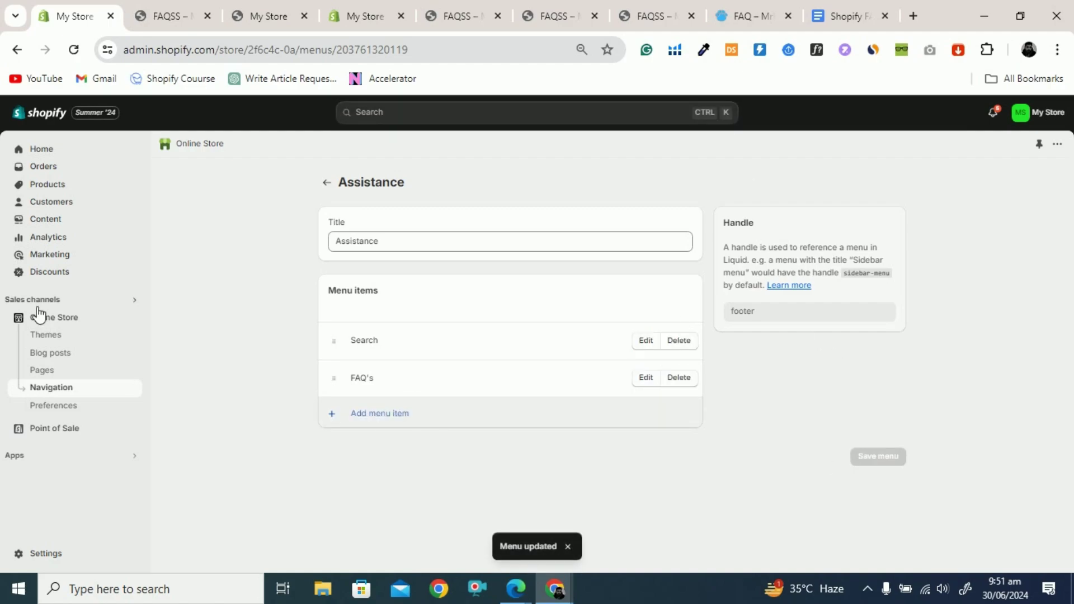
View the live storefront from the admin, check the Assistance column in its footer and reload the page
{"action": "left_click", "coordinate": [68, 319]}
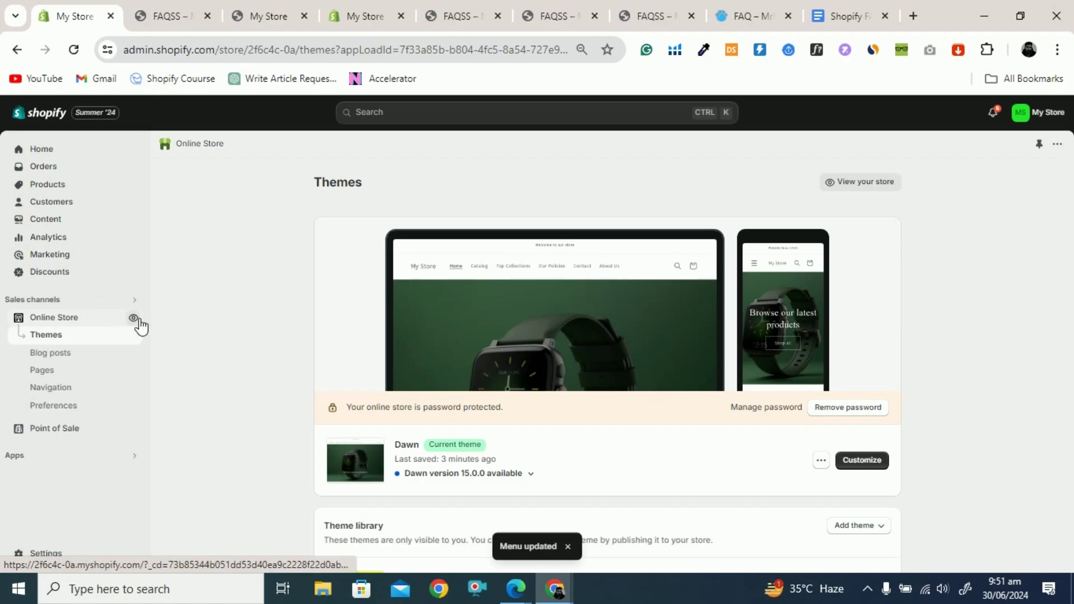
{"action": "left_click", "coordinate": [134, 317]}
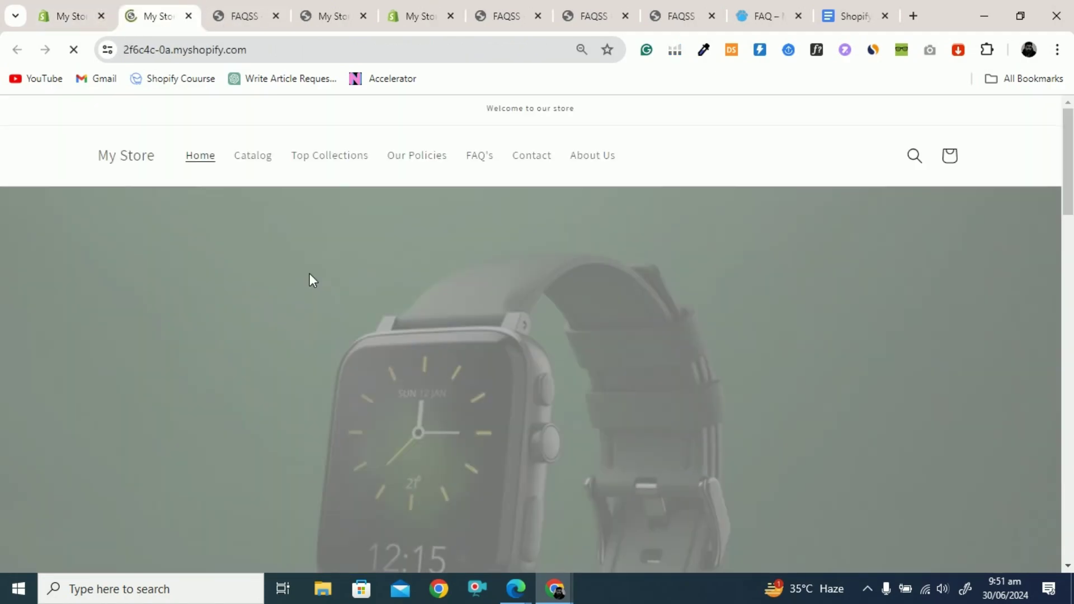
{"action": "scroll", "coordinate": [857, 263], "scroll_direction": "down", "scroll_amount": 10}
{"action": "scroll", "coordinate": [732, 278], "scroll_direction": "down", "scroll_amount": 5}
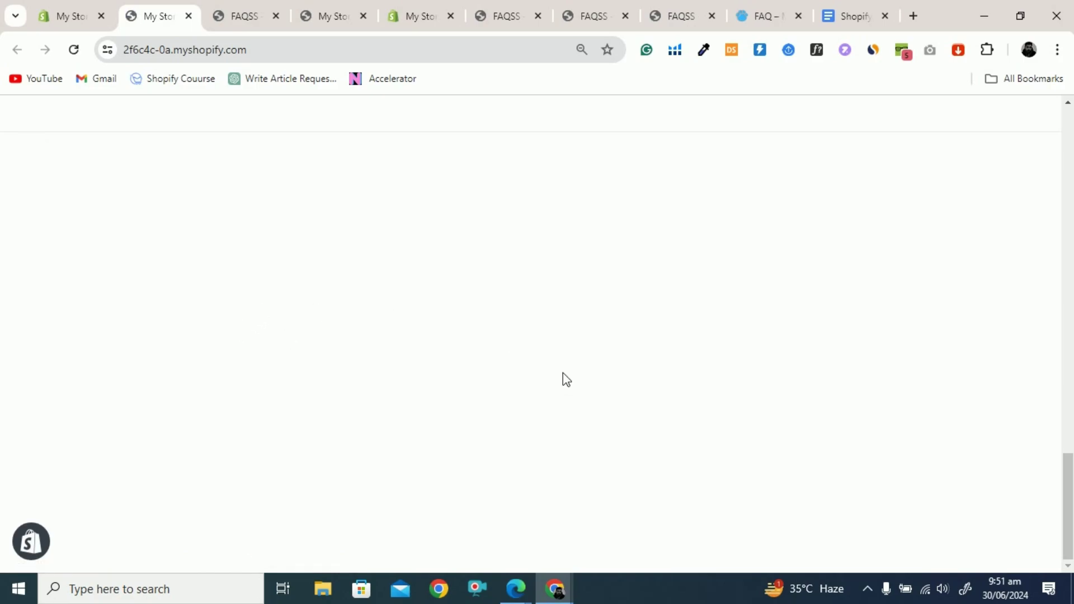
{"action": "scroll", "coordinate": [566, 380], "scroll_direction": "up", "scroll_amount": 2}
{"action": "scroll", "coordinate": [813, 328], "scroll_direction": "down", "scroll_amount": 2}
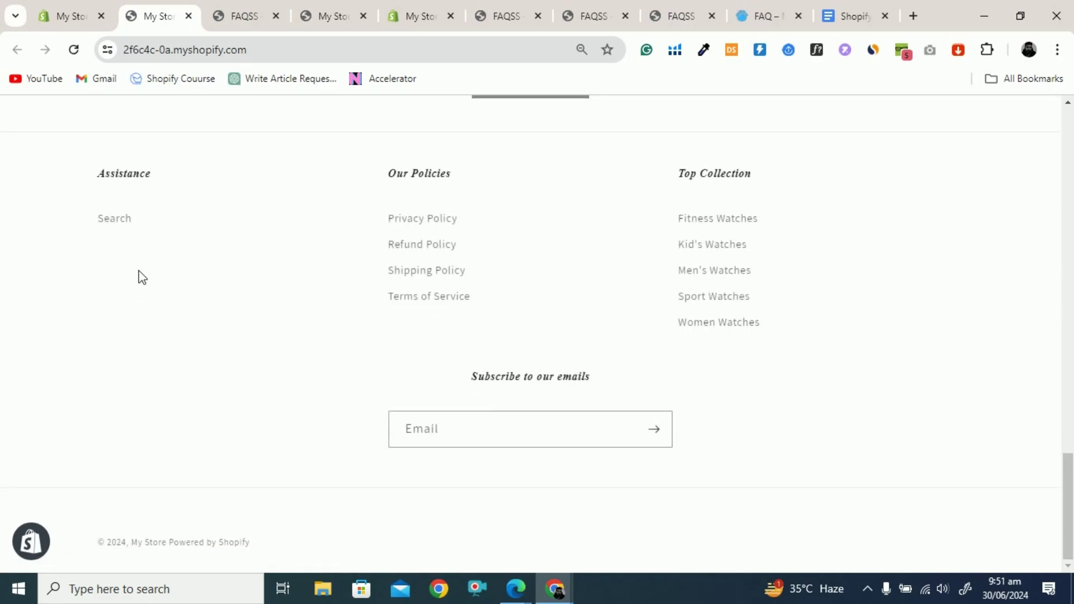
{"action": "left_click", "coordinate": [73, 49]}
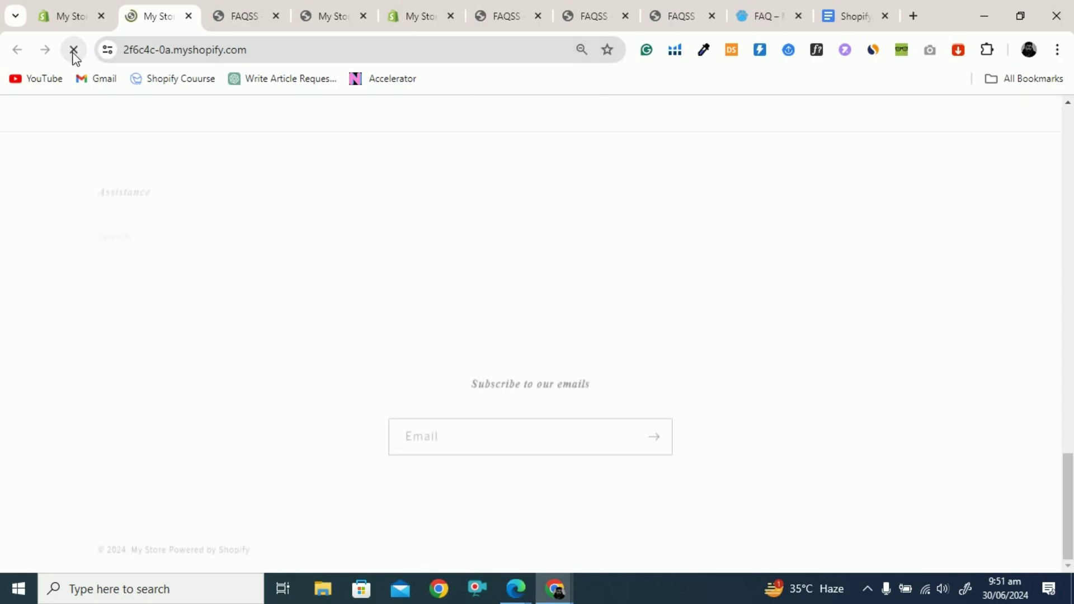
Return to the admin, launch a fresh view of the storefront and open the FAQ's page from the footer's Assistance column
{"action": "left_click", "coordinate": [79, 15]}
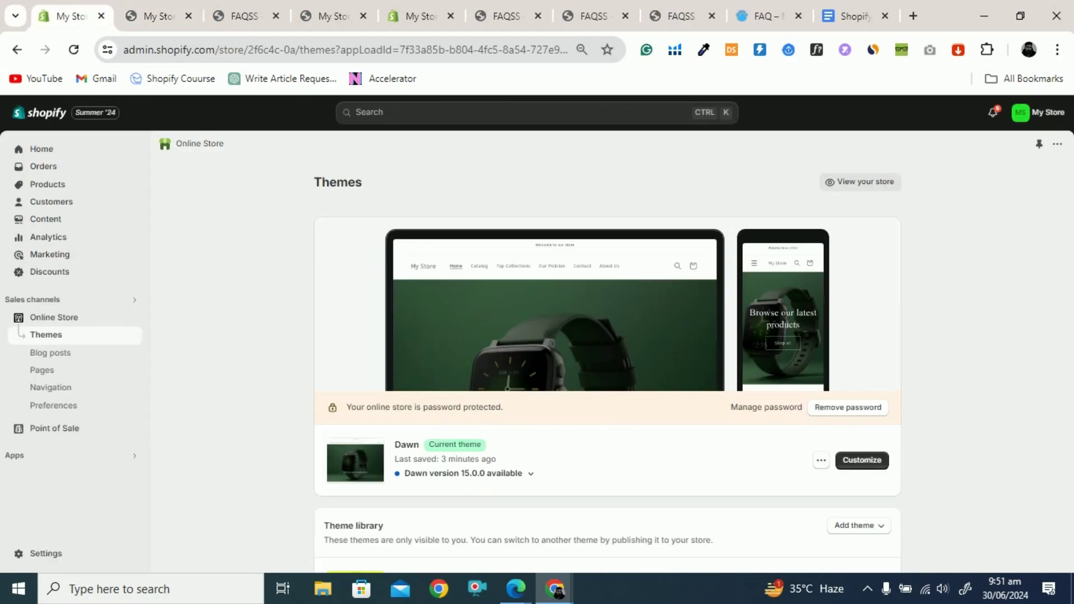
{"action": "left_click", "coordinate": [135, 318]}
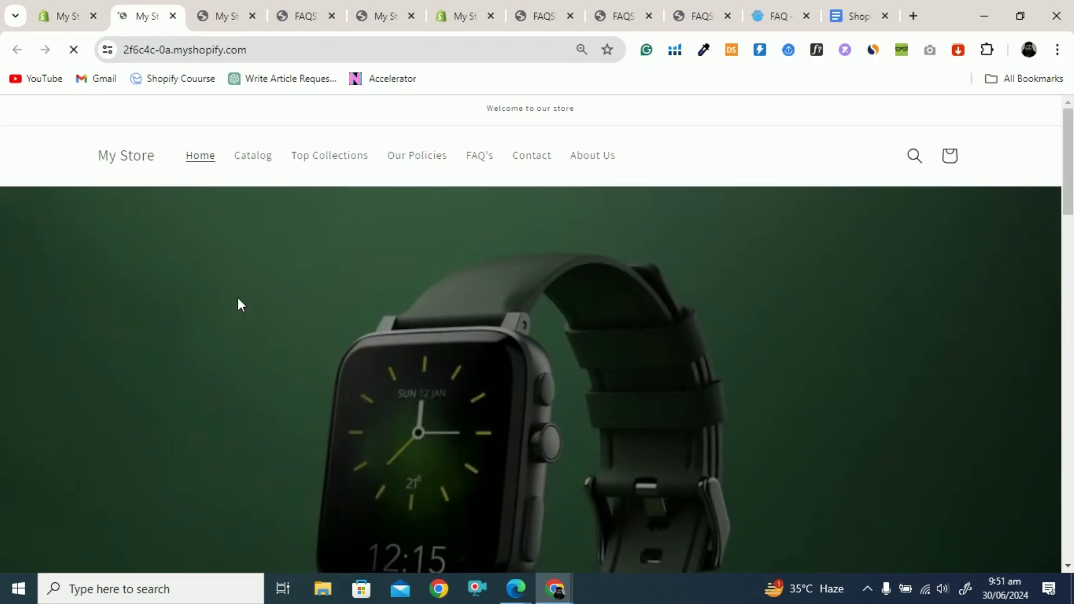
{"action": "scroll", "coordinate": [1065, 263], "scroll_direction": "down", "scroll_amount": 3}
{"action": "left_click_drag", "start_coordinate": [1066, 263], "coordinate": [1057, 511]}
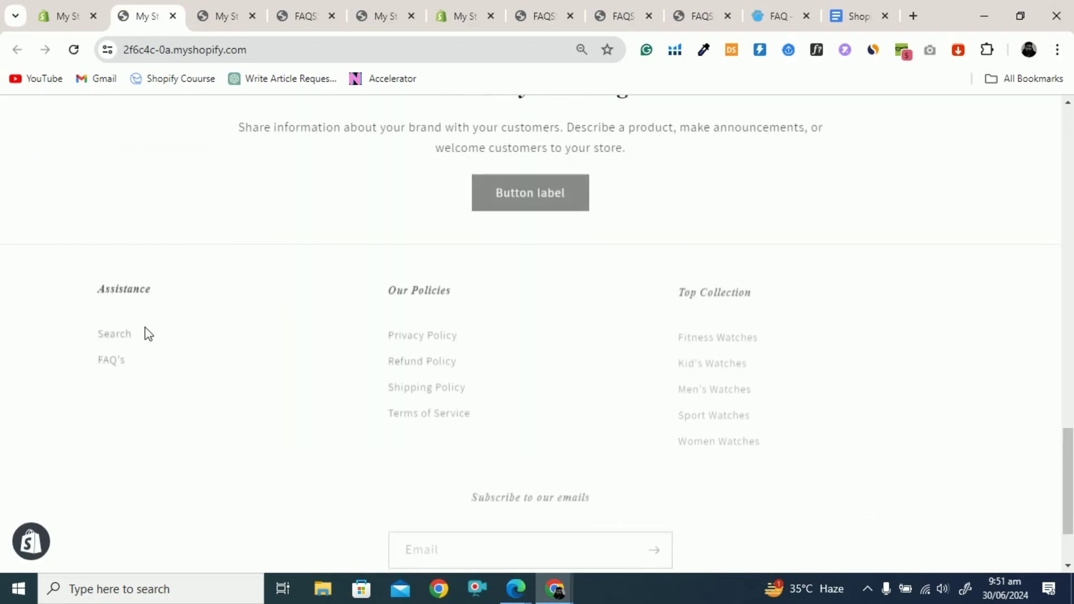
{"action": "left_click", "coordinate": [117, 359]}
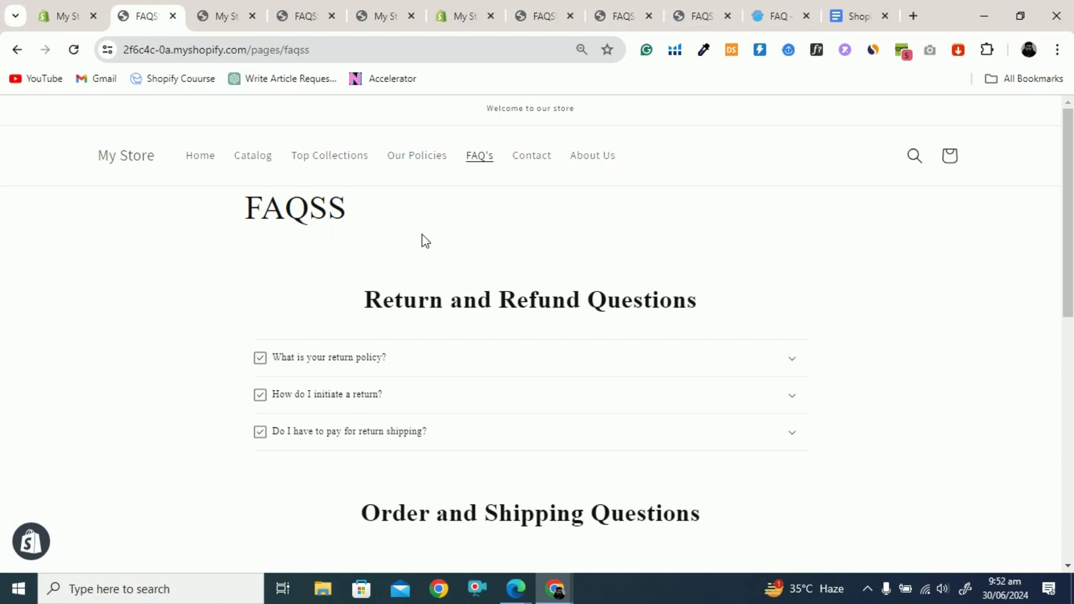
Switch to the MrFluffyFriend FAQ page and examine where its header menu and footer place the FAQ link
{"action": "left_click", "coordinate": [766, 18]}
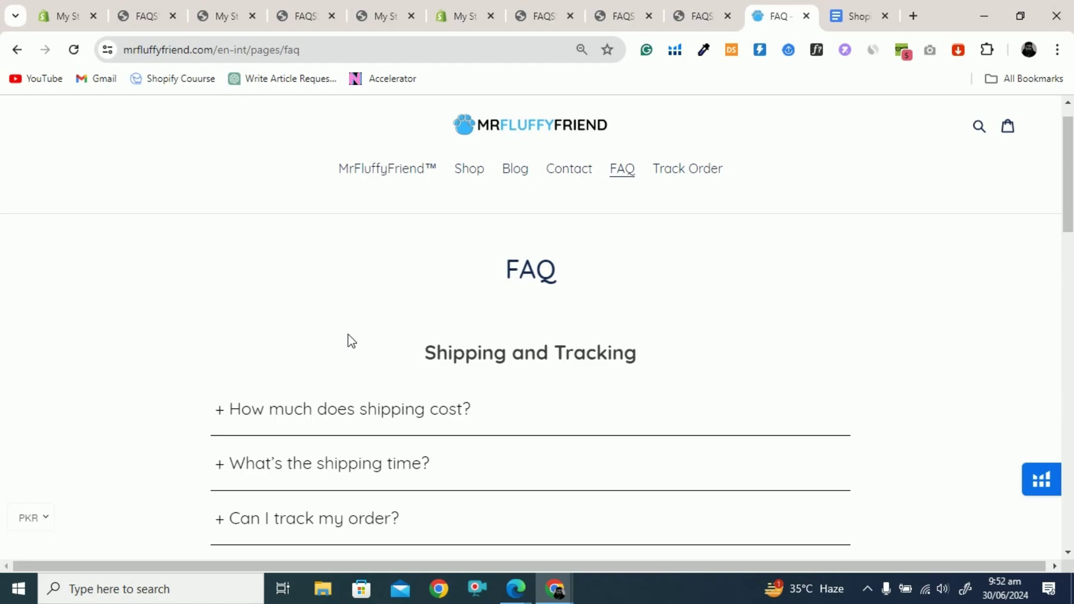
{"action": "scroll", "coordinate": [391, 313], "scroll_direction": "up", "scroll_amount": 1}
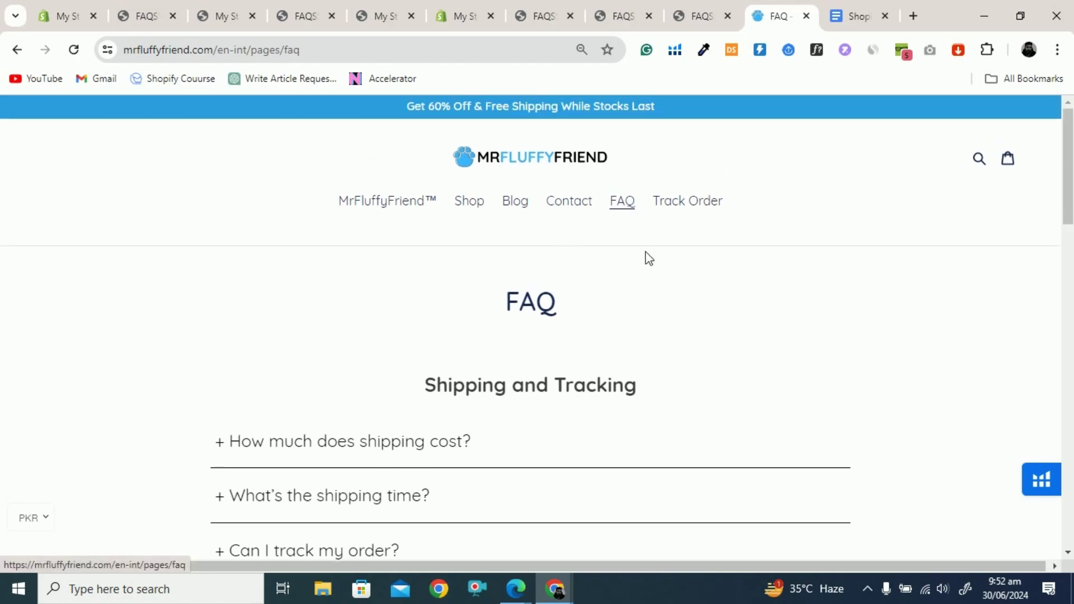
{"action": "scroll", "coordinate": [647, 258], "scroll_direction": "down", "scroll_amount": 14}
{"action": "scroll", "coordinate": [67, 446], "scroll_direction": "down", "scroll_amount": 2}
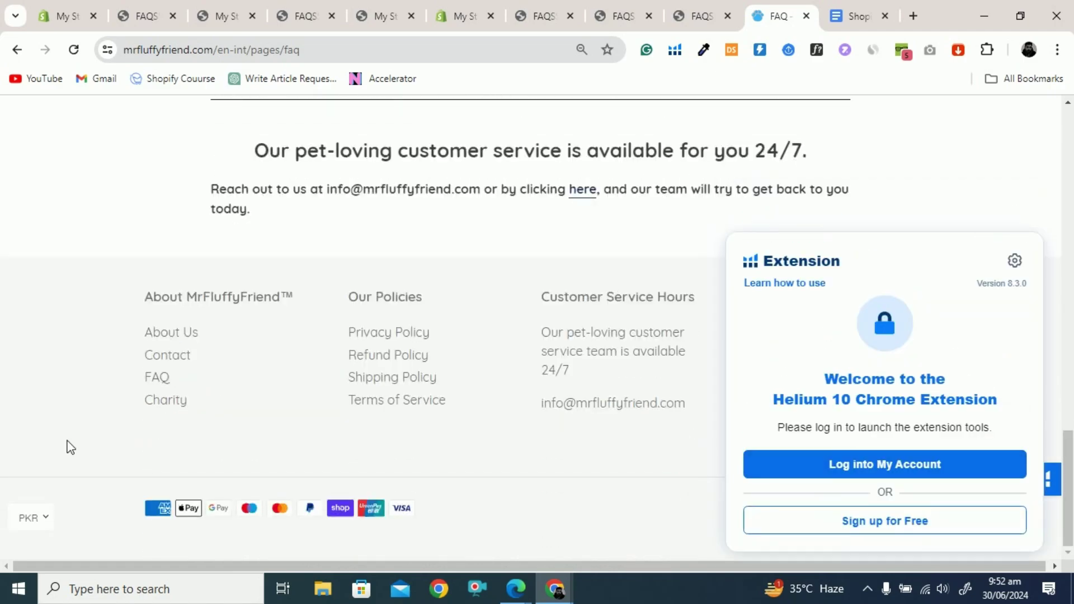